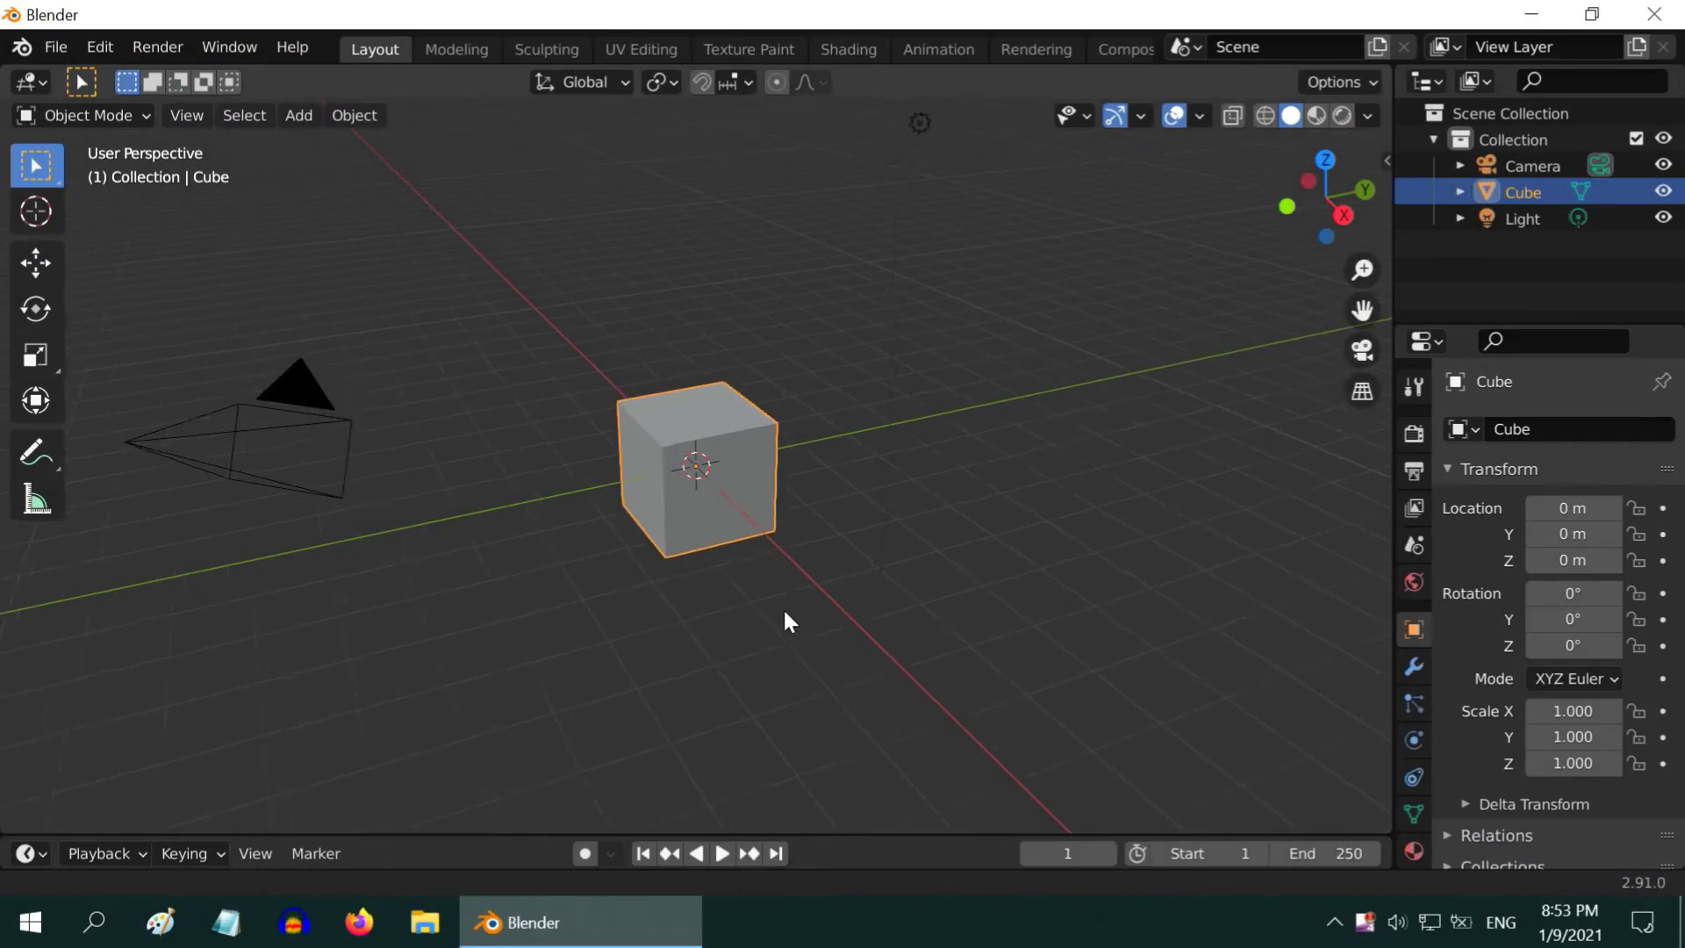
- Zoom in on the default cube and delete it
{"action": "middle_click_drag", "start_coordinate": [784, 612], "coordinate": [747, 533], "text": "ctrl"}
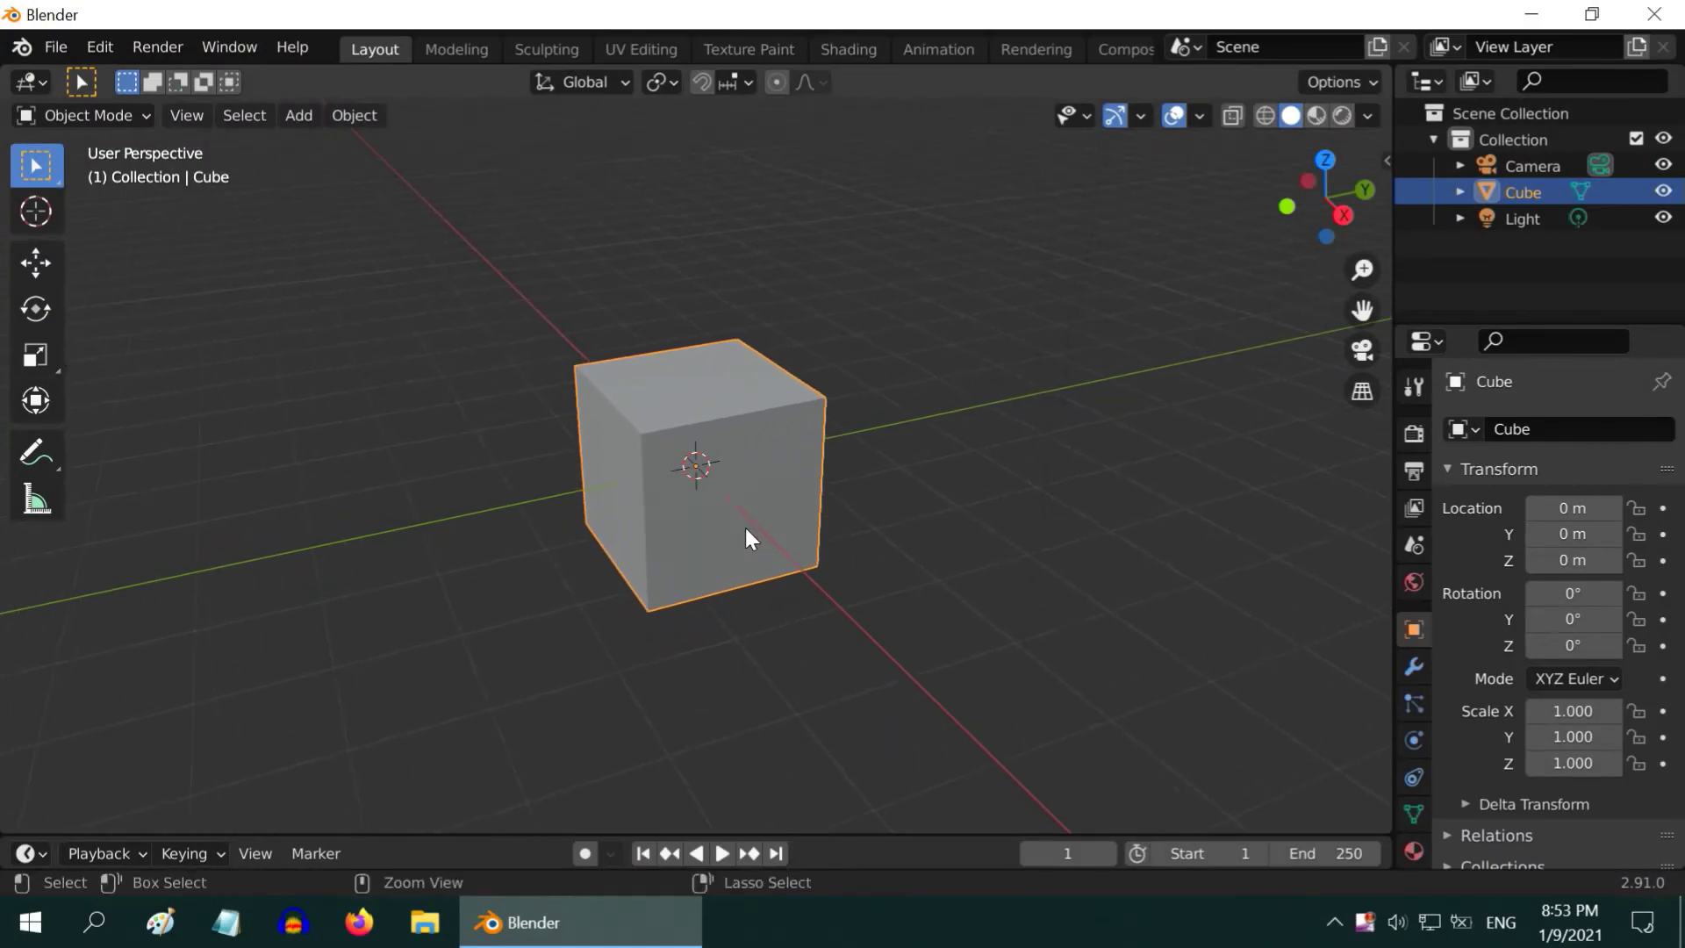
{"action": "key", "text": "x"}
{"action": "left_click", "coordinate": [739, 530]}
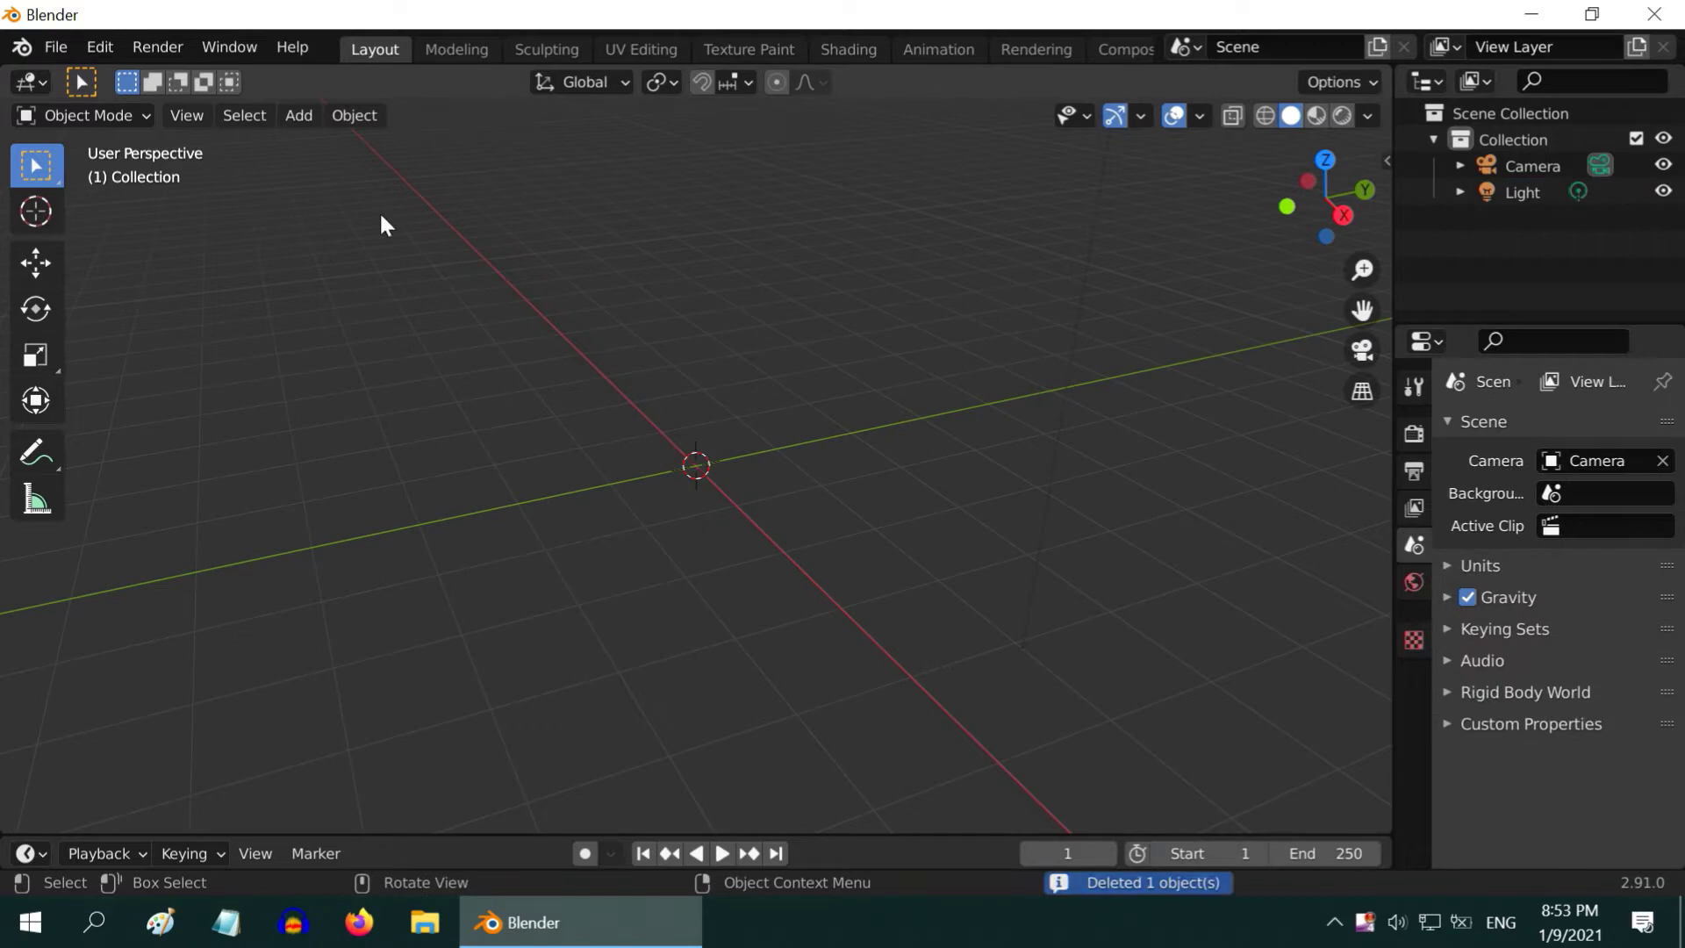
- Add a UV sphere at the origin and set its segment count to 16
{"action": "left_click", "coordinate": [302, 119]}
{"action": "mouse_move", "coordinate": [325, 140]}
{"action": "left_click", "coordinate": [583, 215]}
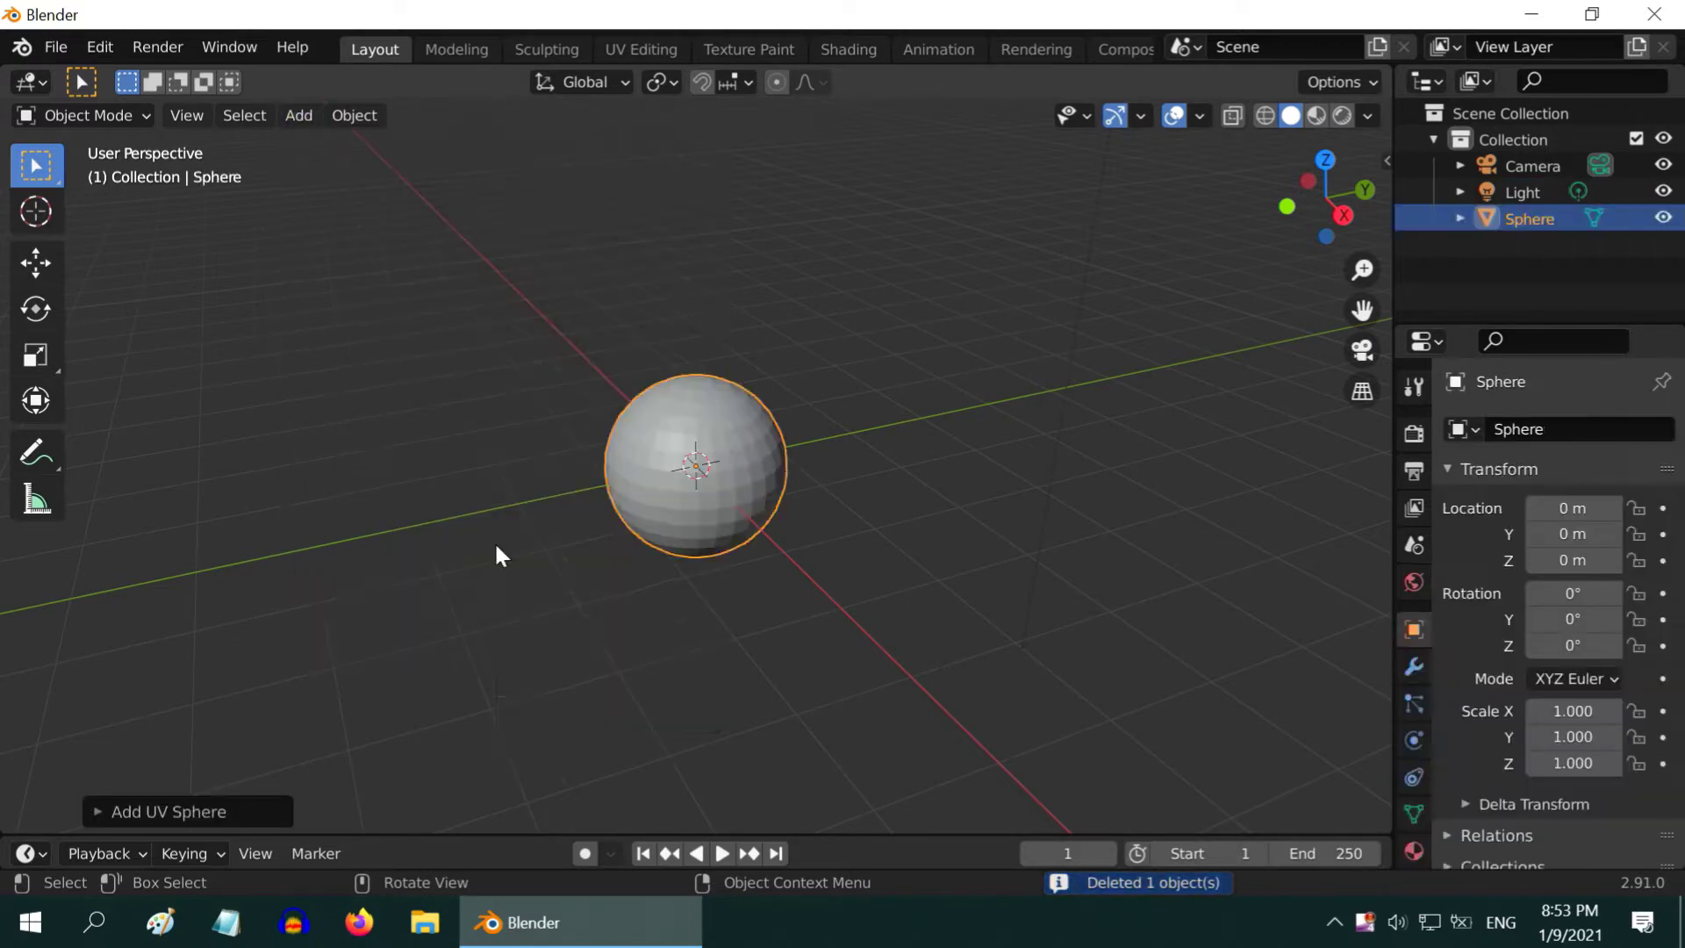
{"action": "key", "text": "s"}
{"action": "left_click", "coordinate": [123, 807]}
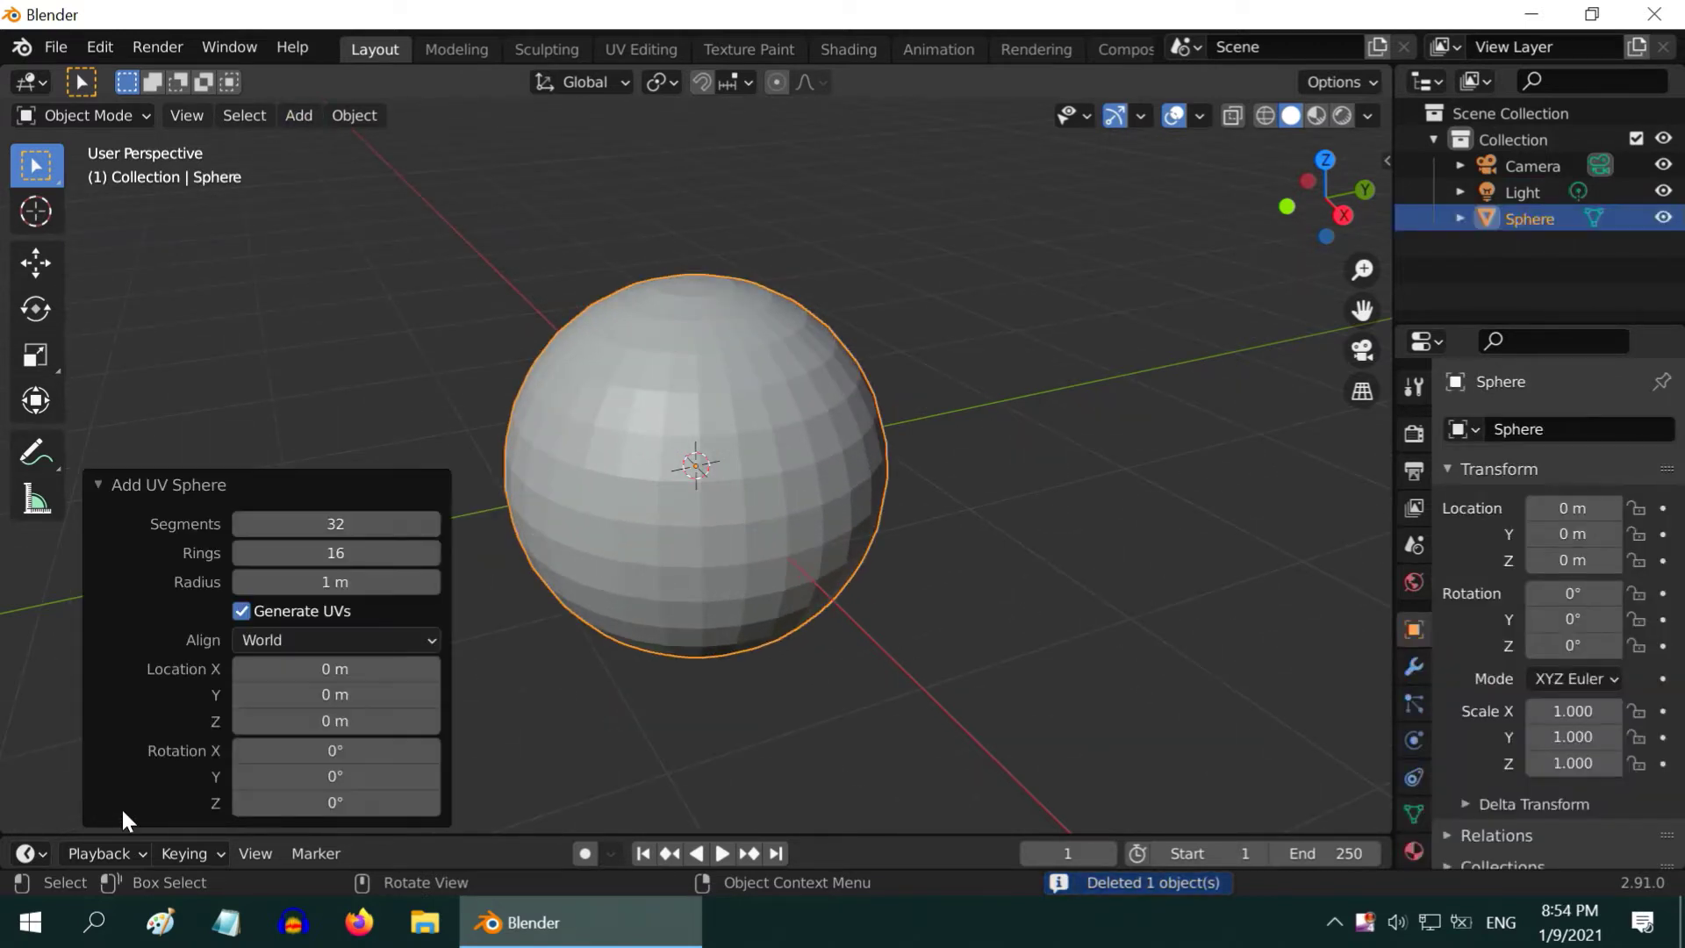
{"action": "left_click", "coordinate": [372, 526]}
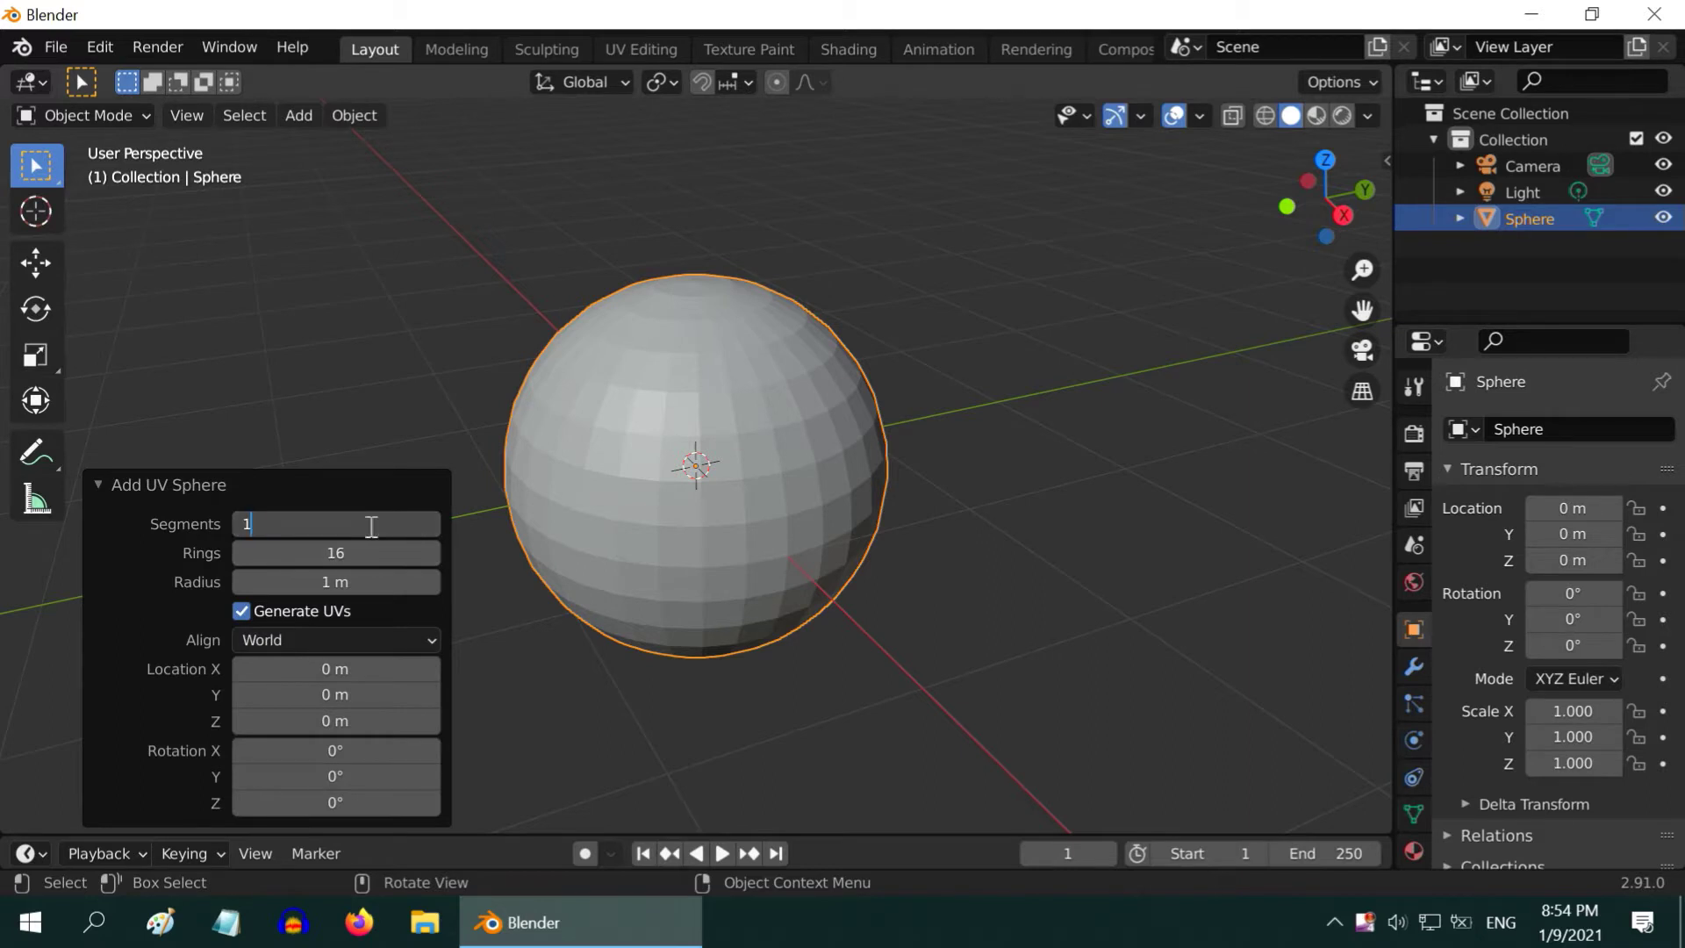
{"action": "type", "text": "16"}
{"action": "key", "text": "Return"}
{"action": "left_click", "coordinate": [98, 483]}
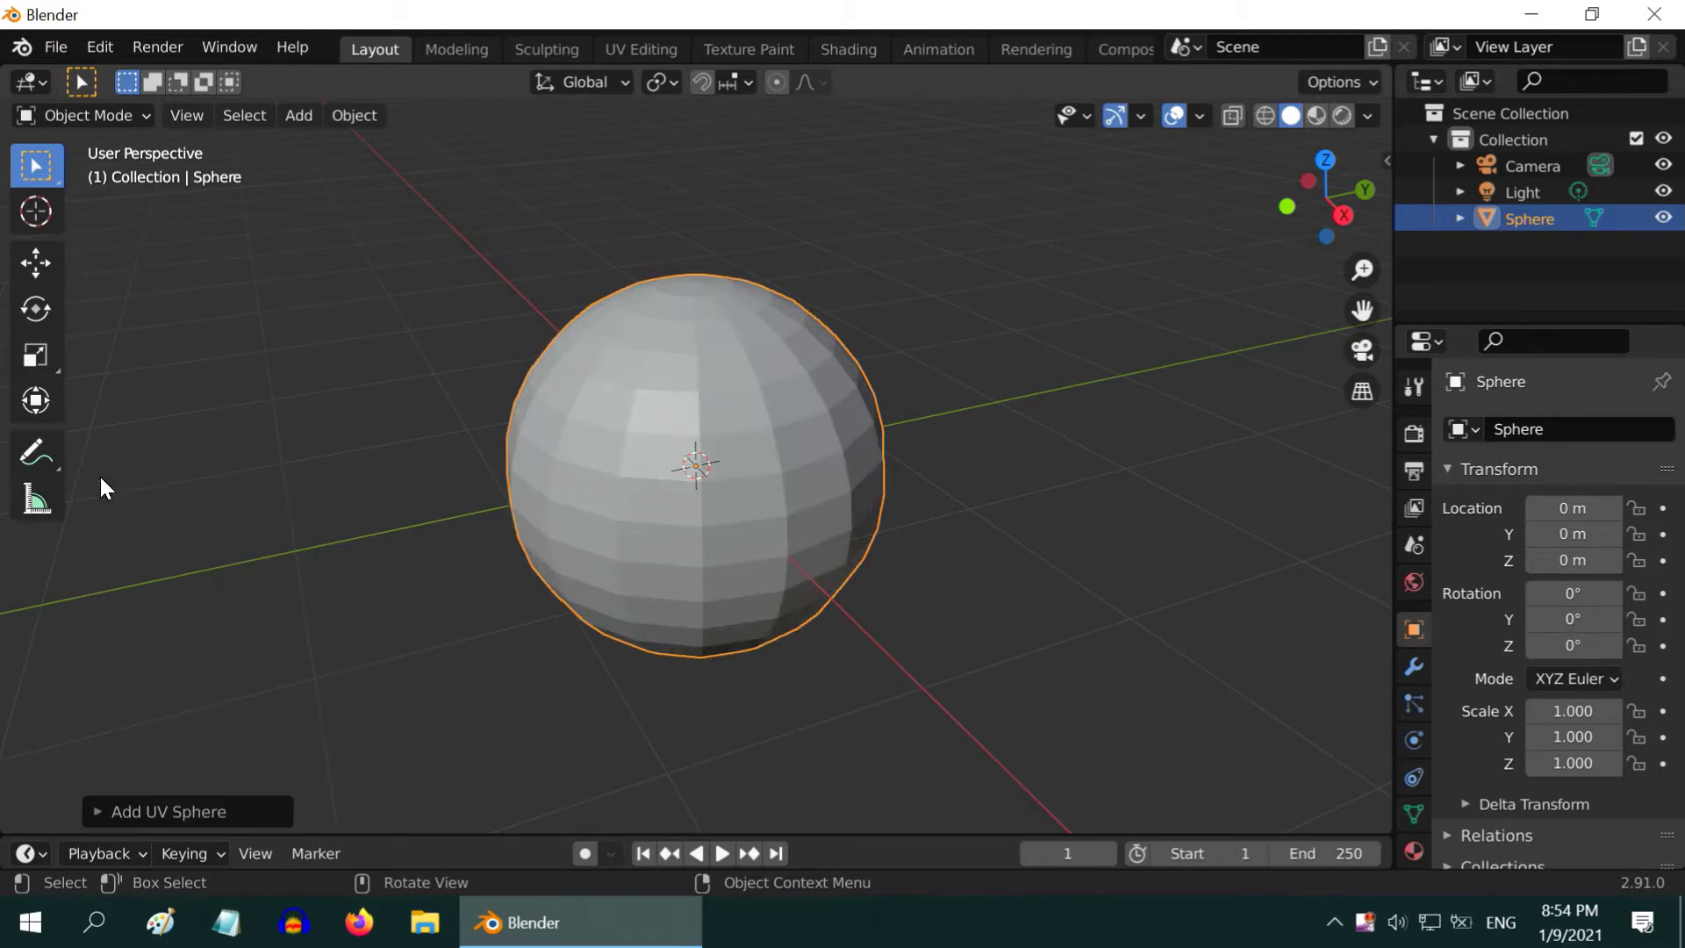
{"action": "left_click", "coordinate": [79, 115]}
- Enter Edit Mode, deselect all, enable X-ray, and orbit to a level front view
{"action": "left_click", "coordinate": [82, 172]}
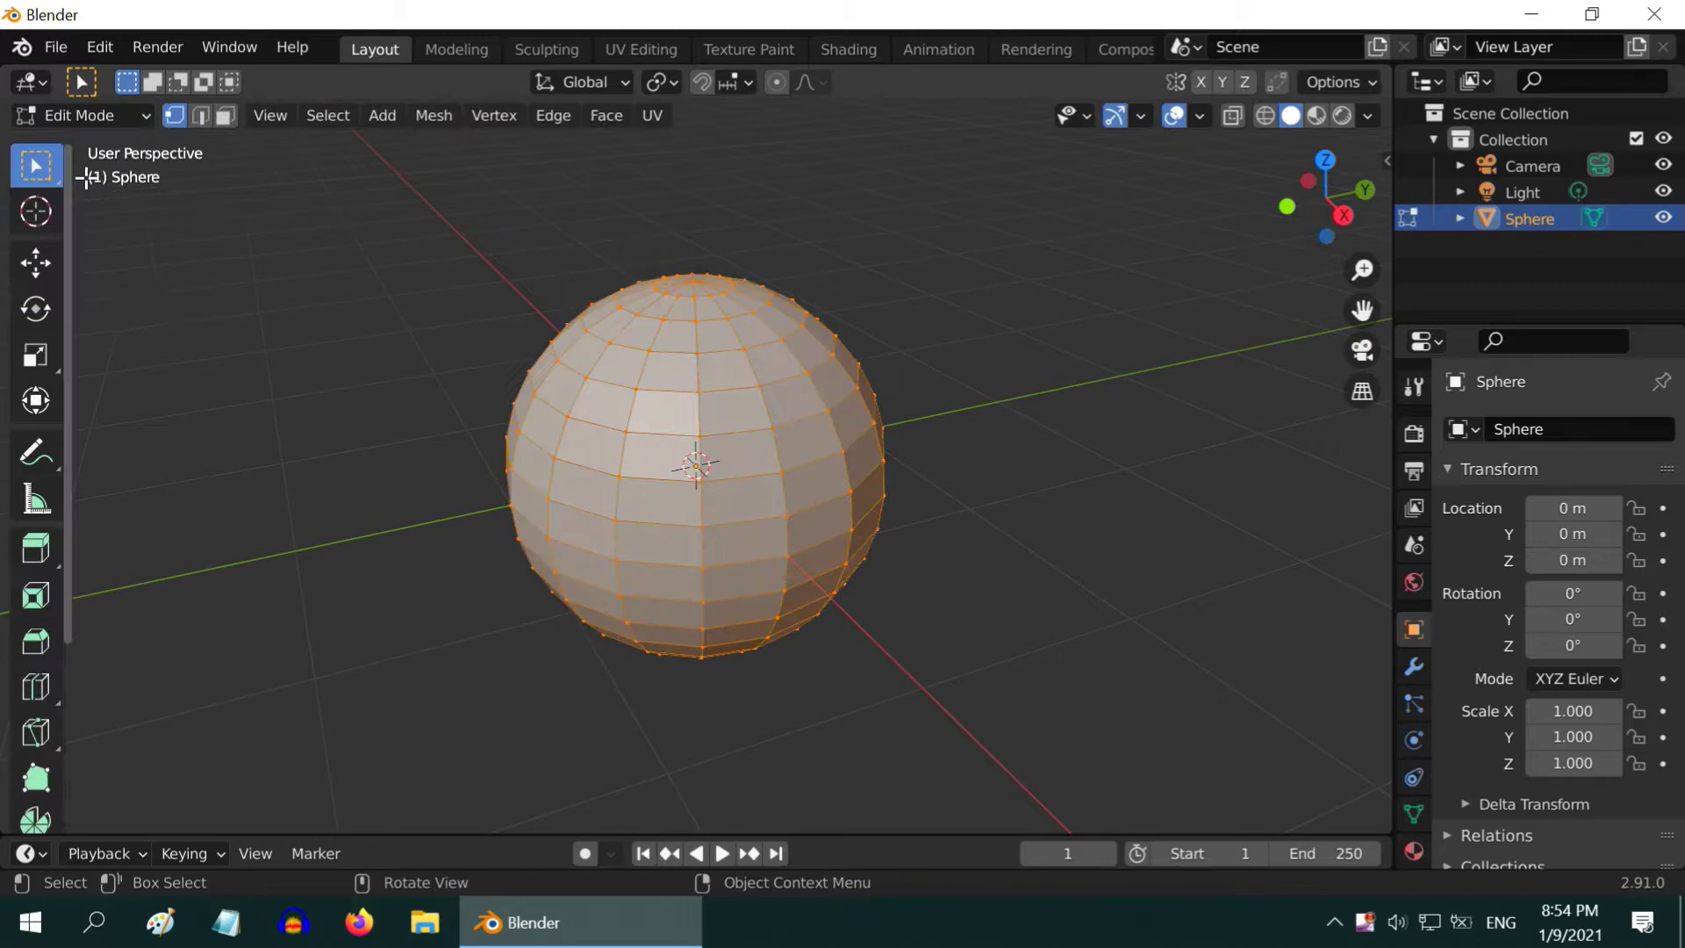
{"action": "left_click", "coordinate": [980, 614]}
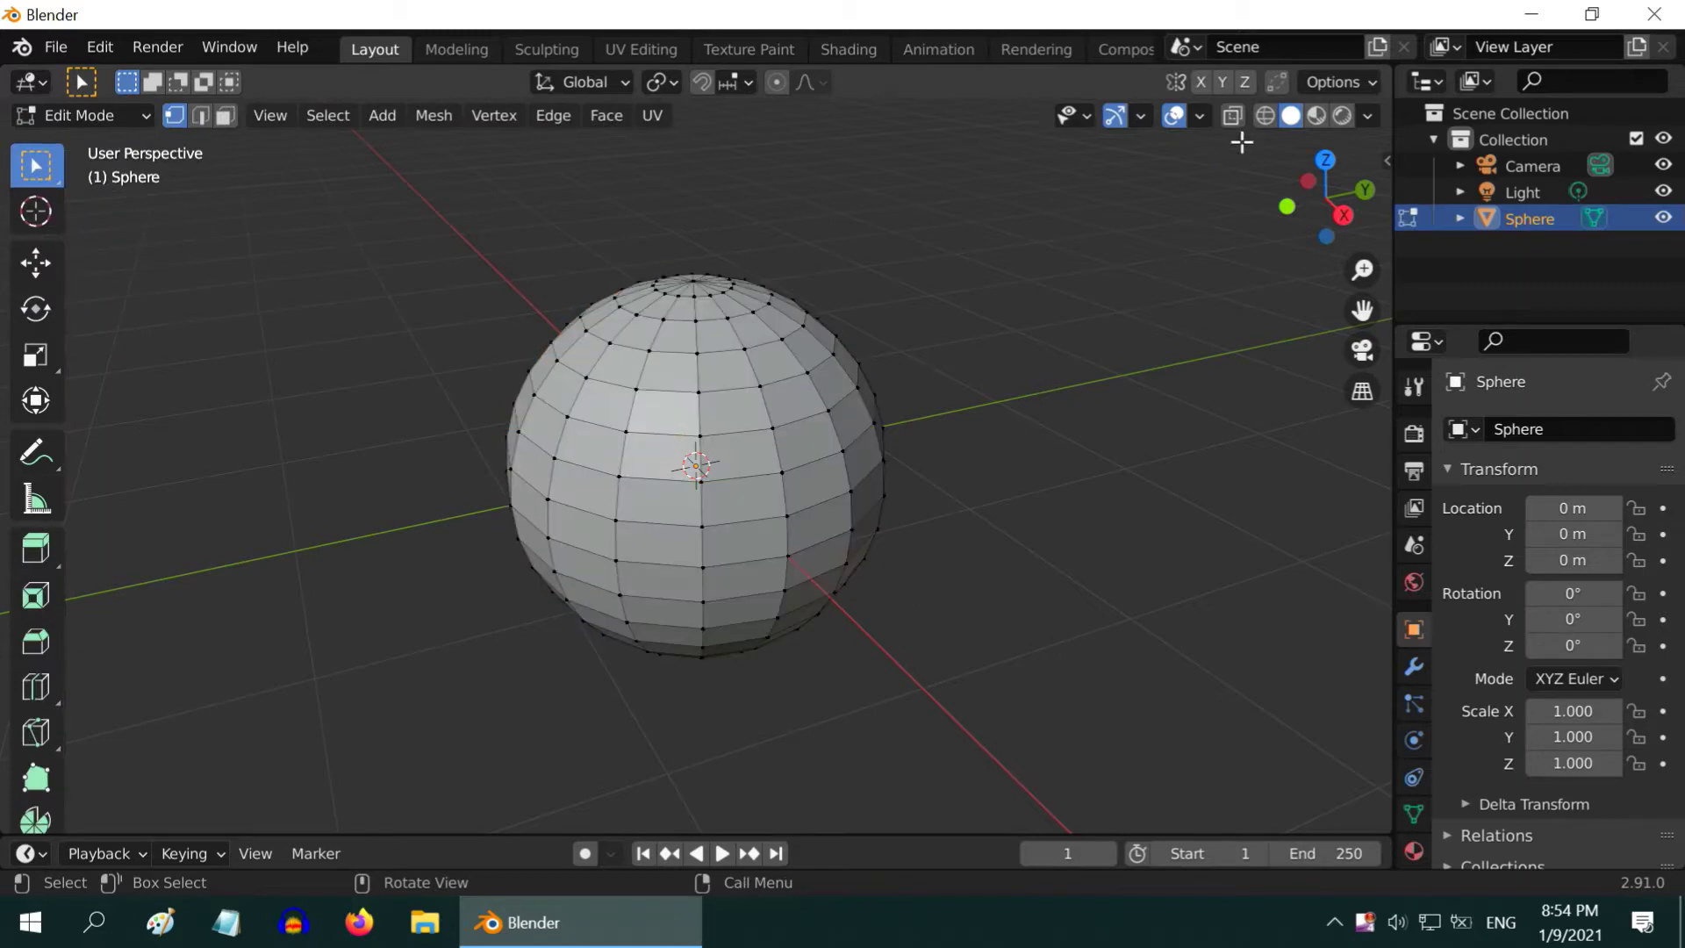
{"action": "left_click", "coordinate": [1234, 115]}
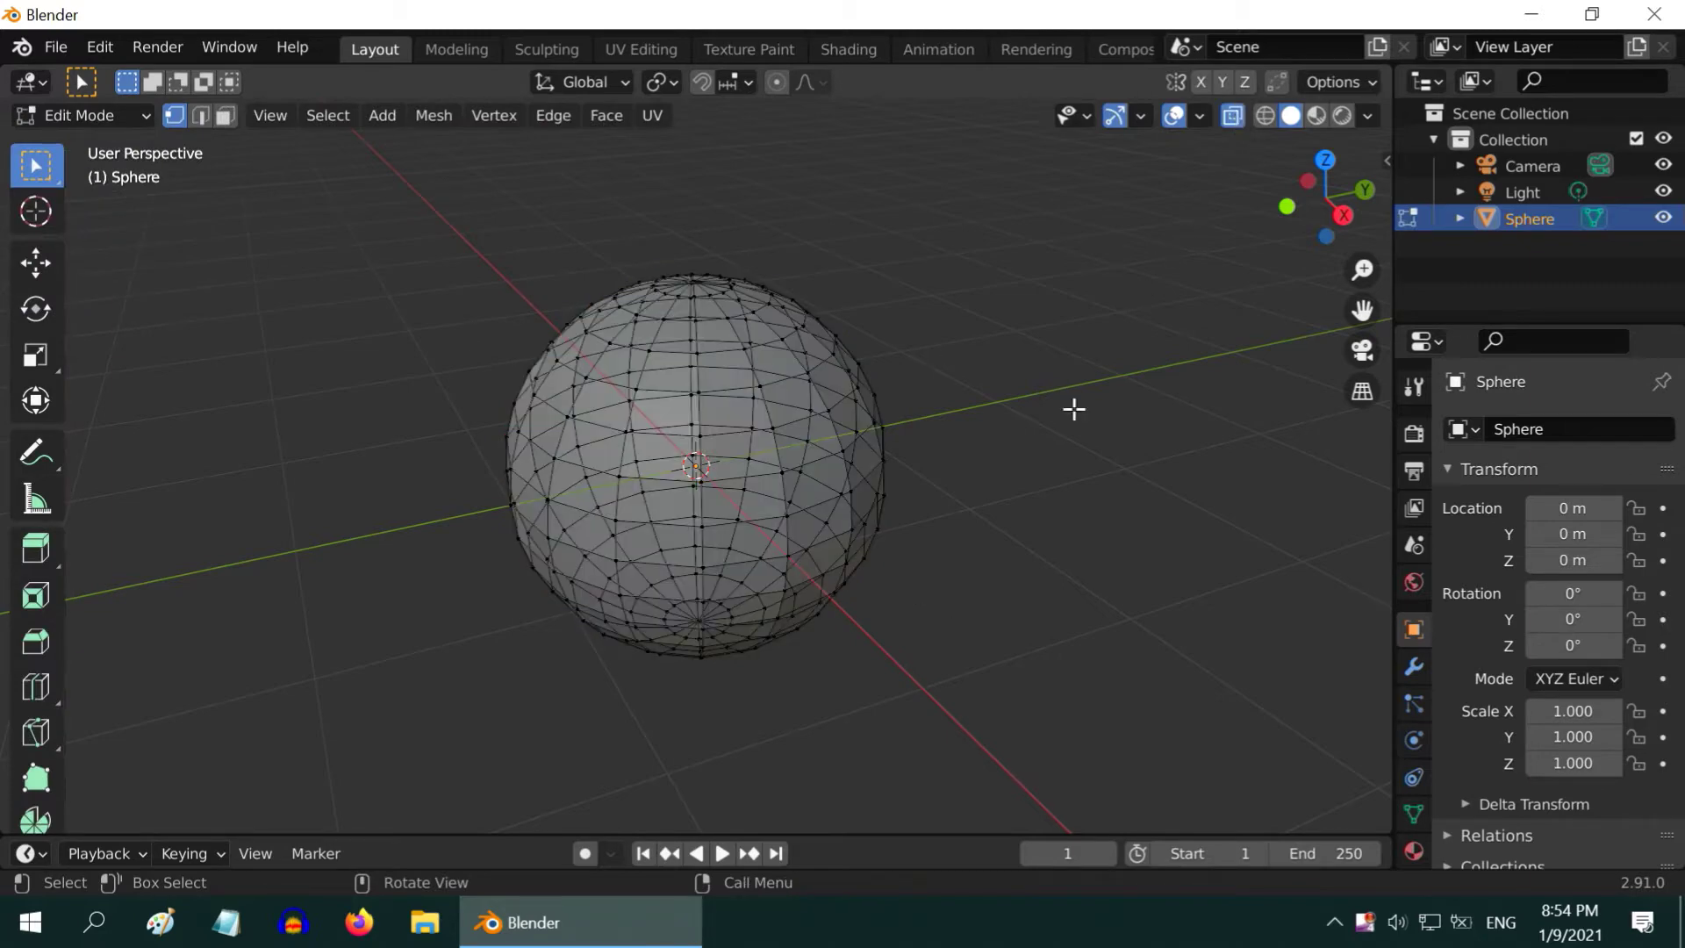
{"action": "middle_click_drag", "start_coordinate": [725, 554], "coordinate": [762, 556]}
- Box-select the lower half of the sphere's vertices and delete them
{"action": "left_click_drag", "start_coordinate": [465, 482], "coordinate": [1043, 703]}
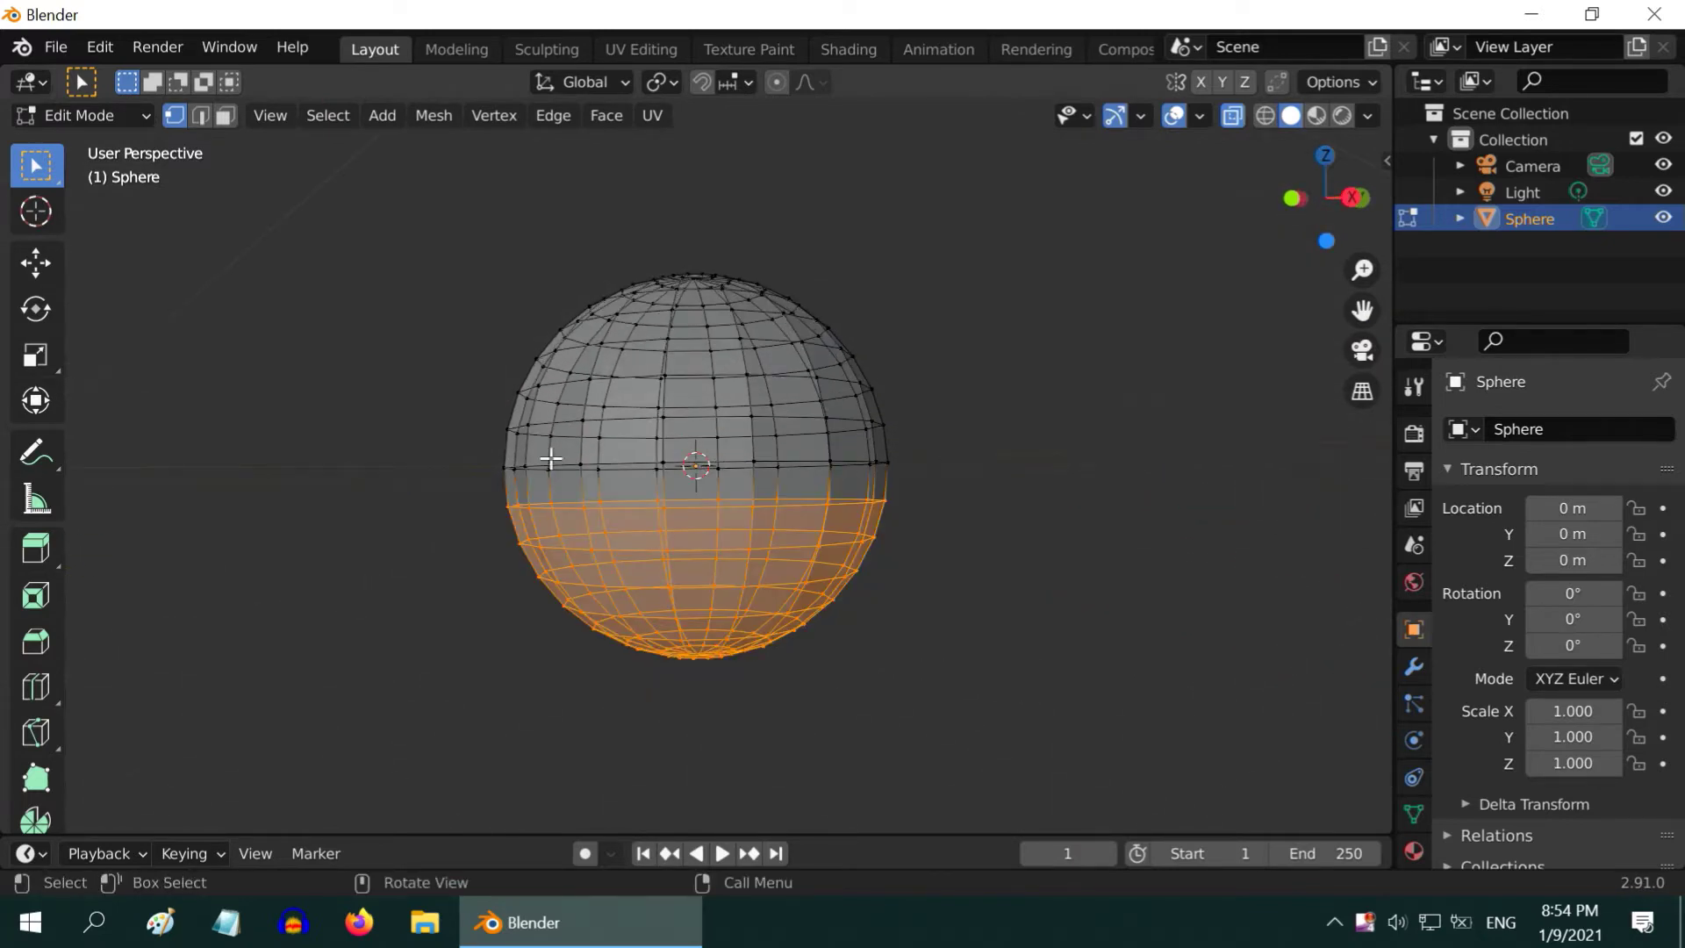
{"action": "left_click", "coordinate": [432, 117]}
{"action": "mouse_move", "coordinate": [504, 723]}
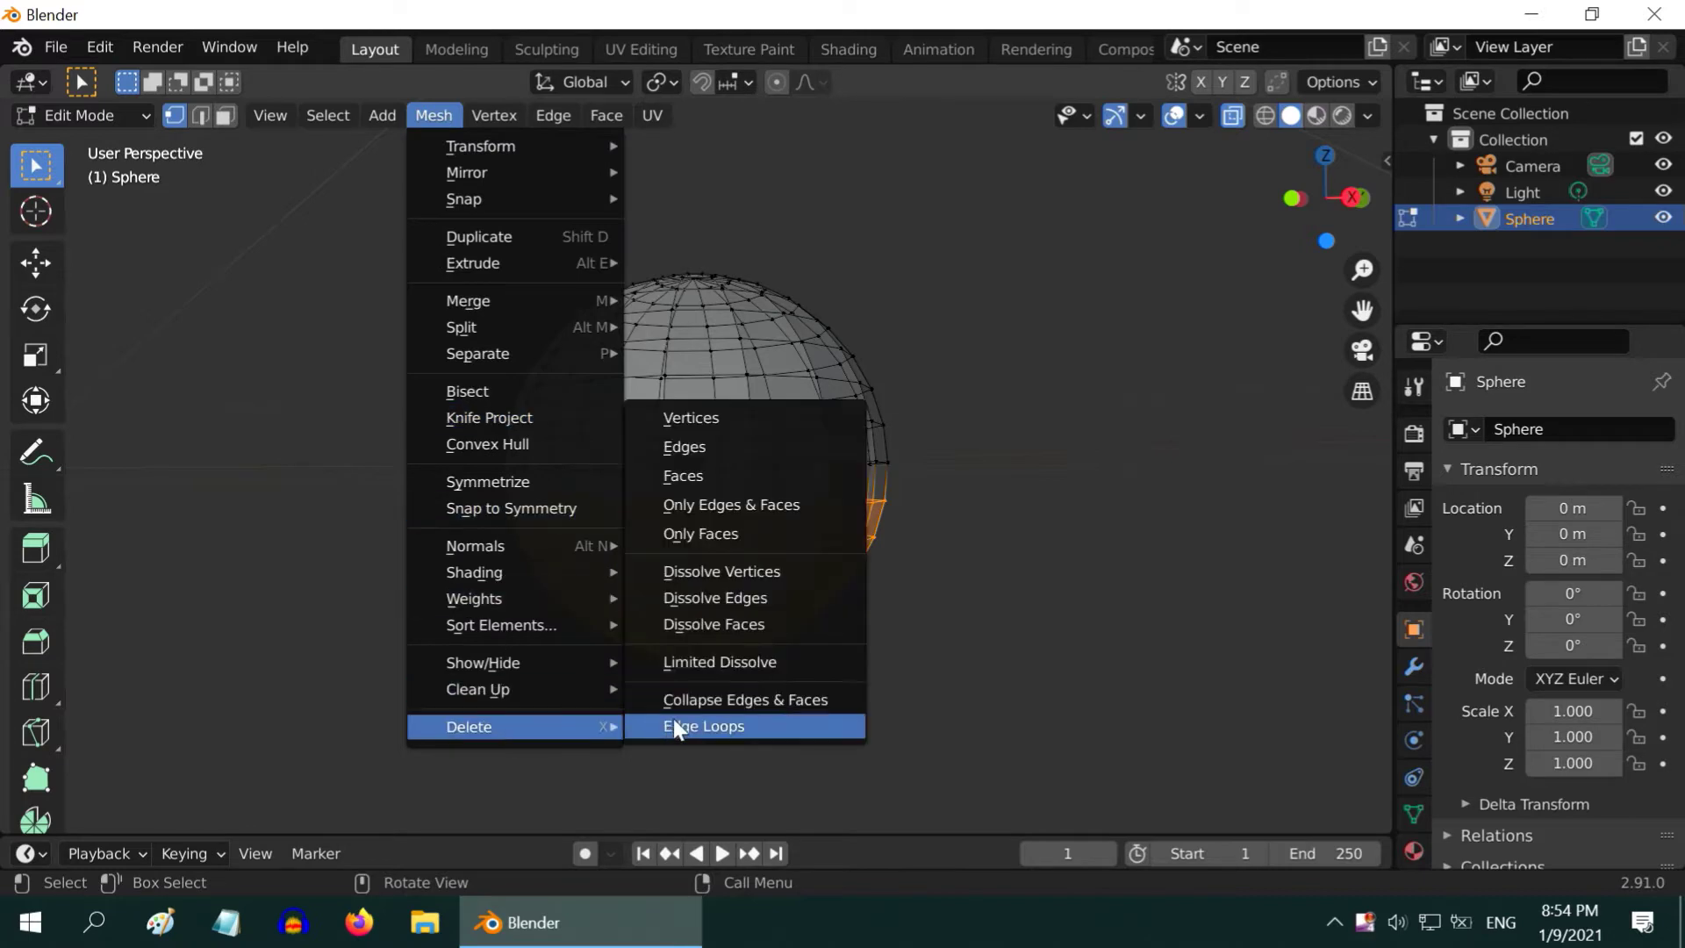
{"action": "left_click", "coordinate": [716, 419]}
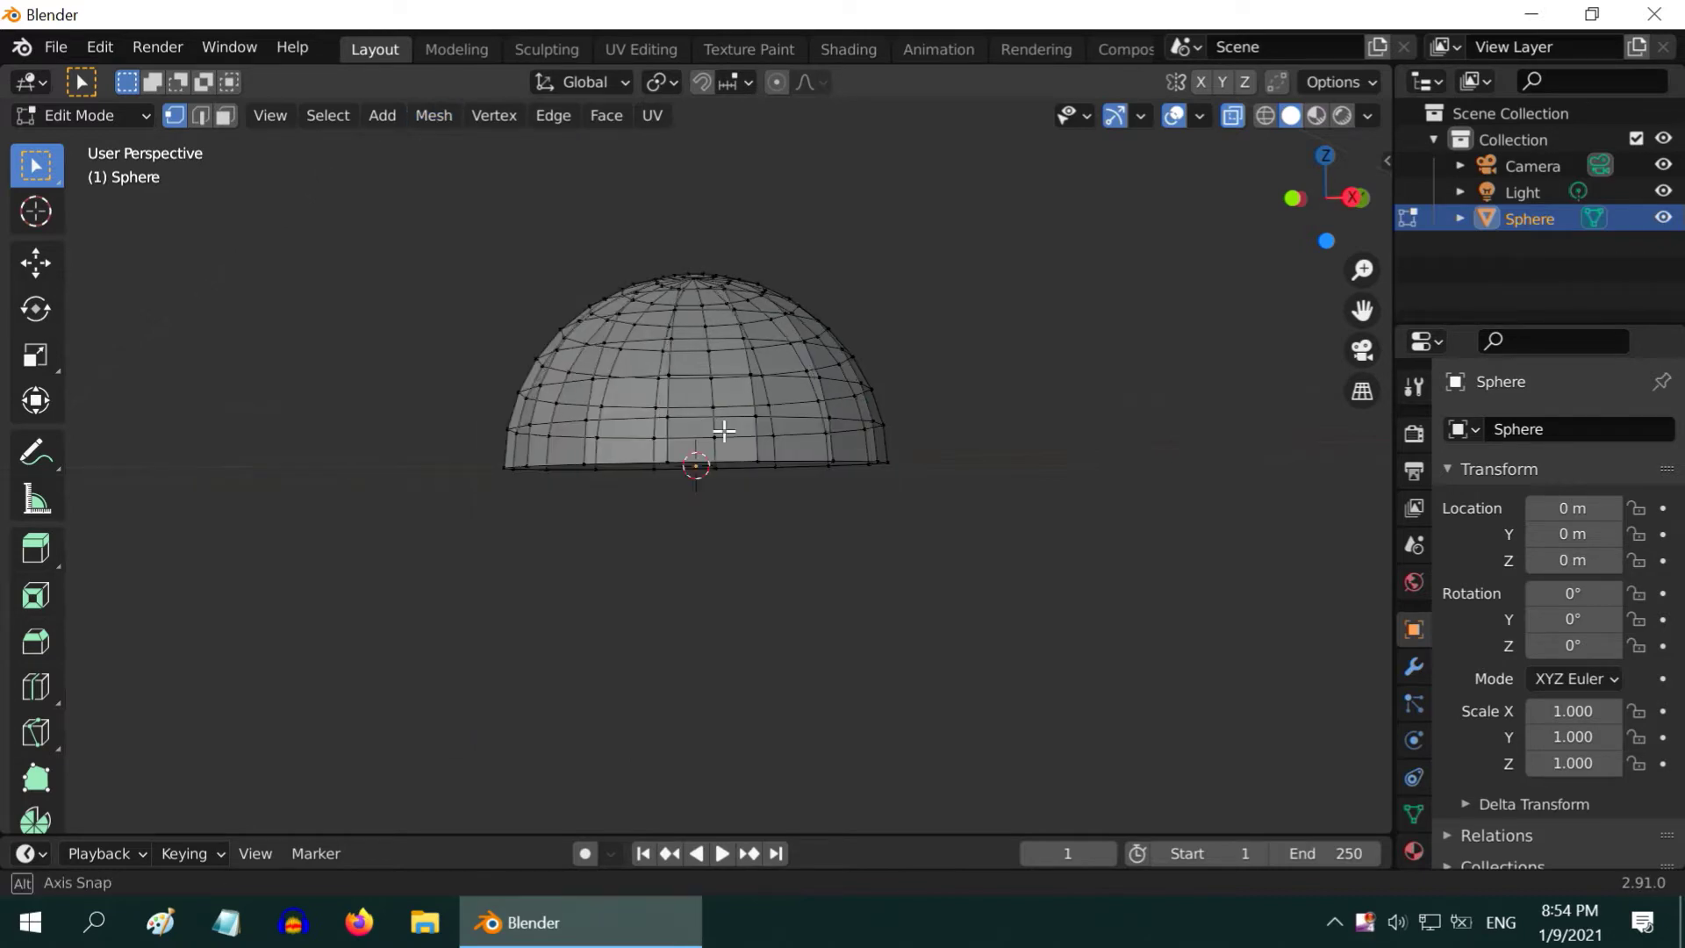
- From above, box-select the hemisphere's right half and delete those vertices
{"action": "middle_click_drag", "start_coordinate": [724, 430], "coordinate": [884, 526]}
{"action": "left_click_drag", "start_coordinate": [702, 251], "coordinate": [964, 615]}
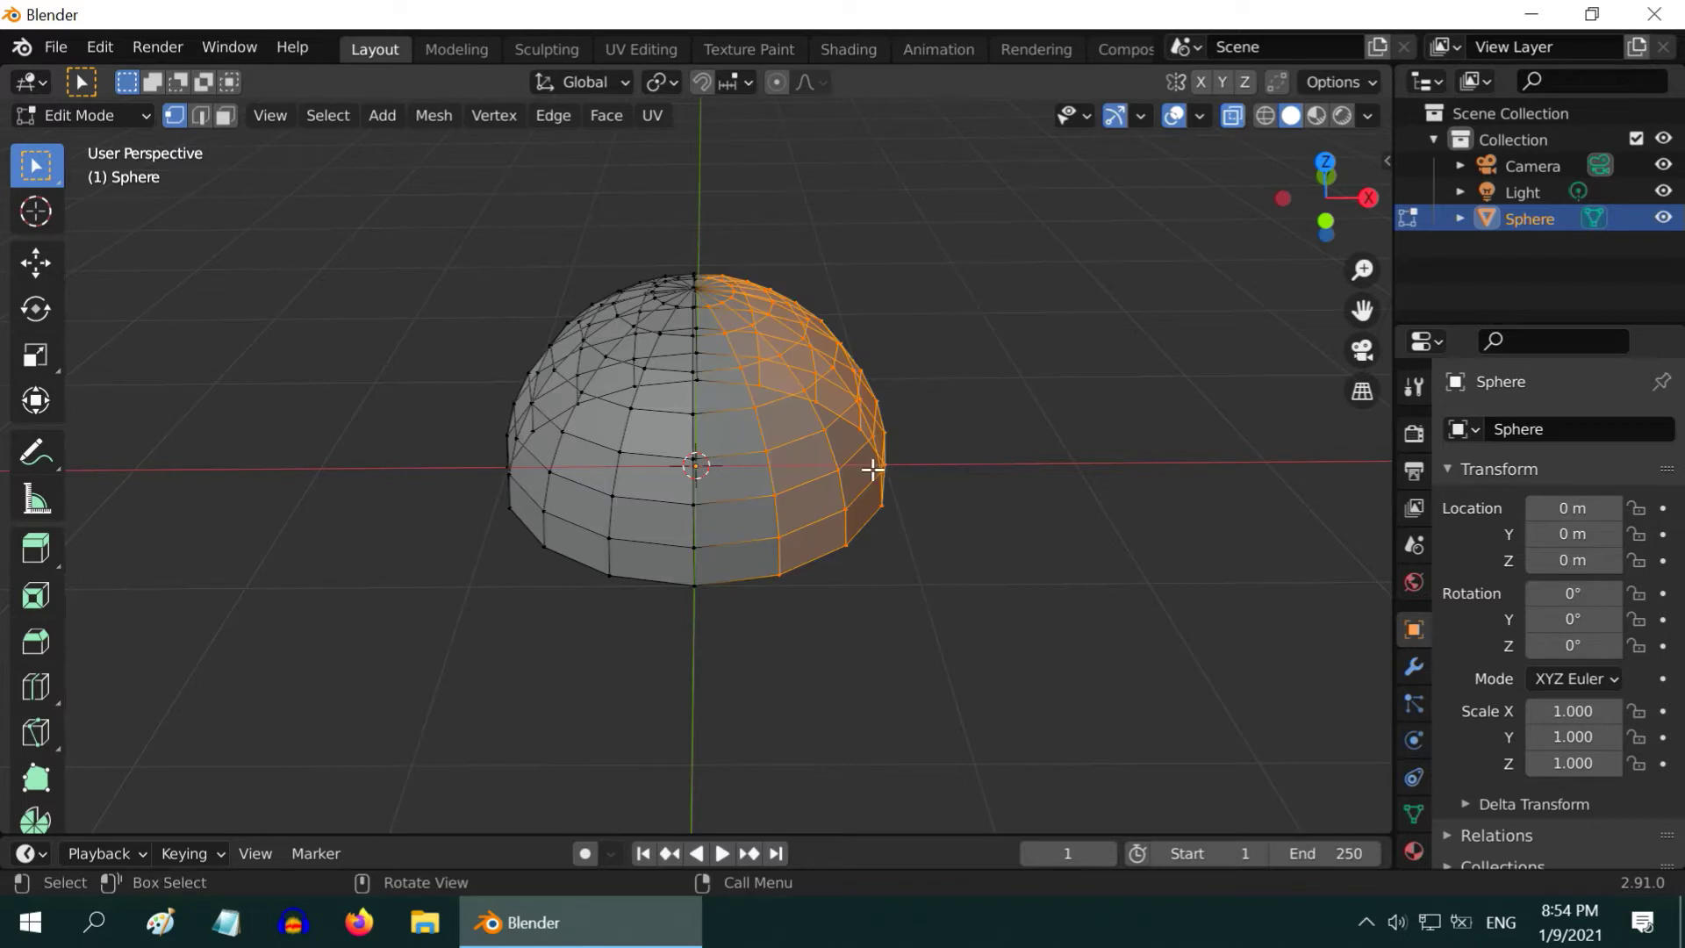
{"action": "left_click", "coordinate": [425, 114]}
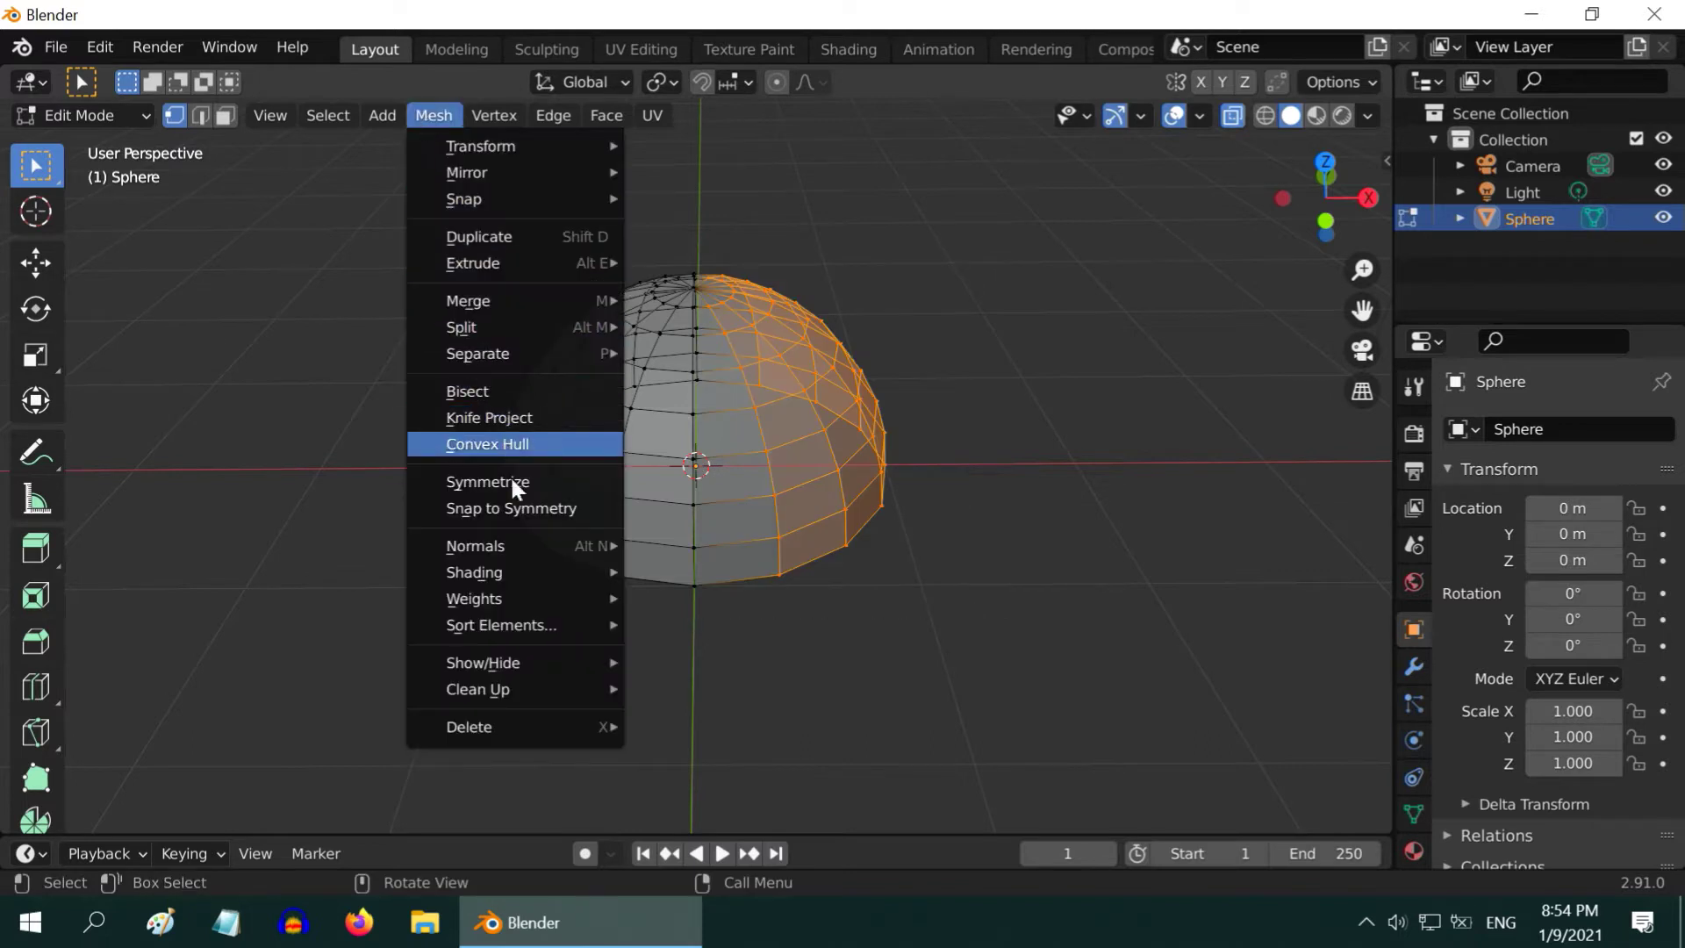
{"action": "mouse_move", "coordinate": [555, 723]}
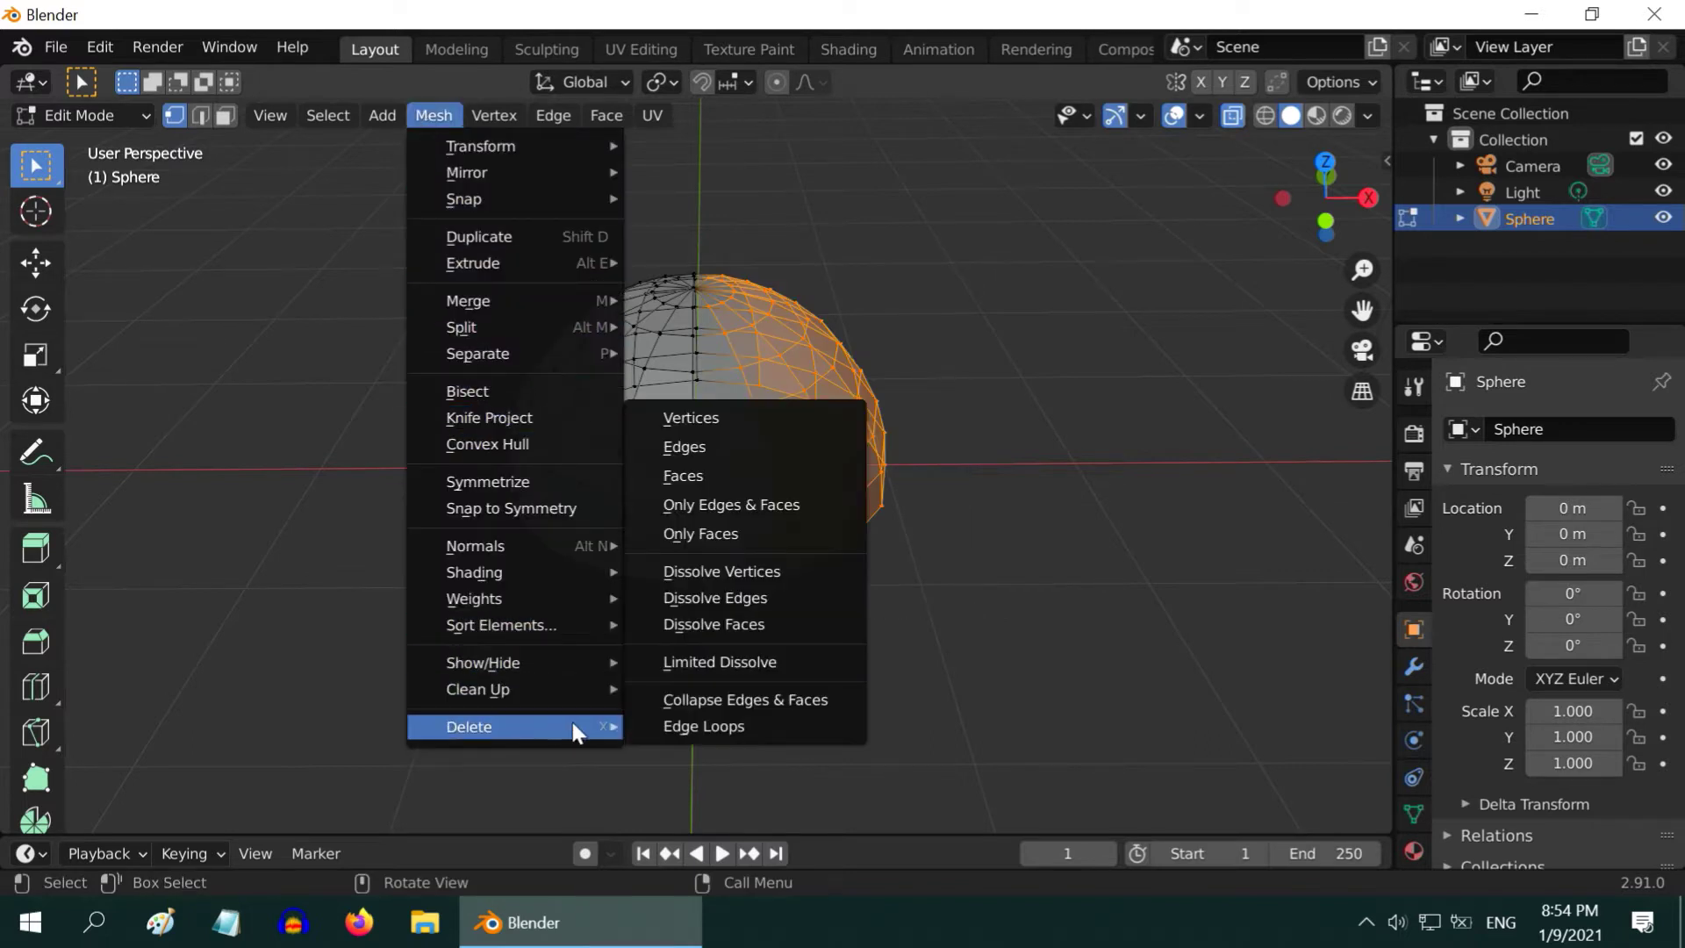
{"action": "left_click", "coordinate": [718, 421]}
{"action": "middle_click_drag", "start_coordinate": [729, 453], "coordinate": [779, 543]}
{"action": "scroll", "coordinate": [677, 525], "scroll_direction": "up", "scroll_amount": 6}
- Knife-cut a line near the pole from one vertex, across two edges, to another vertex
{"action": "middle_click_drag", "start_coordinate": [677, 527], "coordinate": [834, 557]}
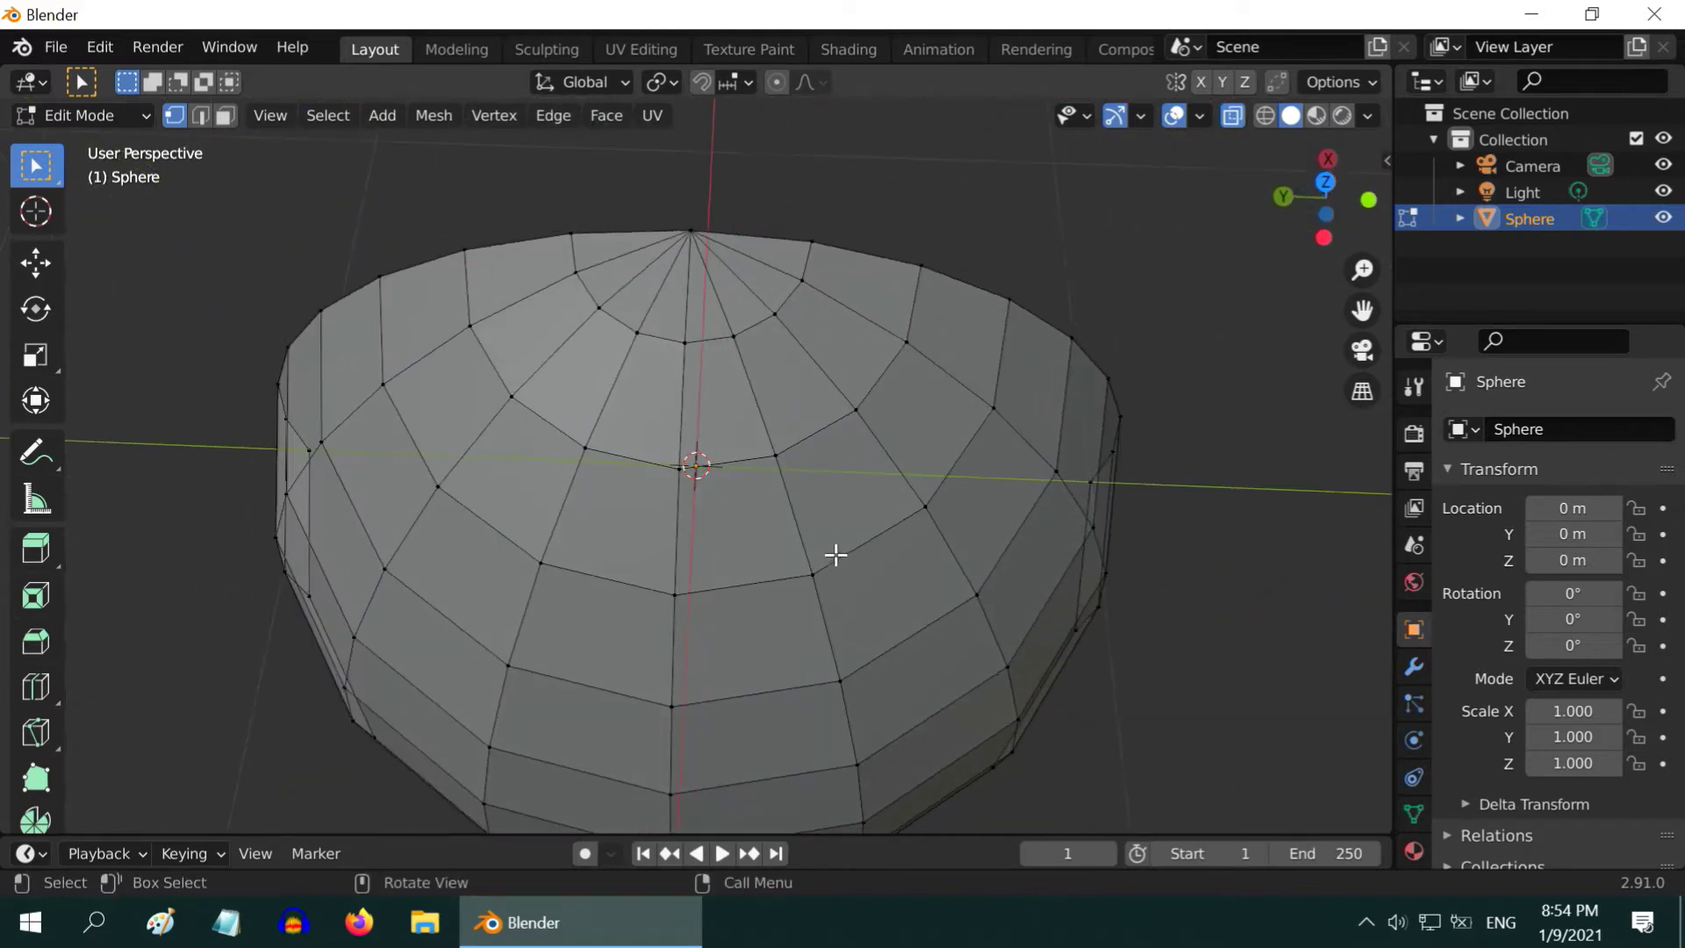
{"action": "left_click", "coordinate": [41, 727]}
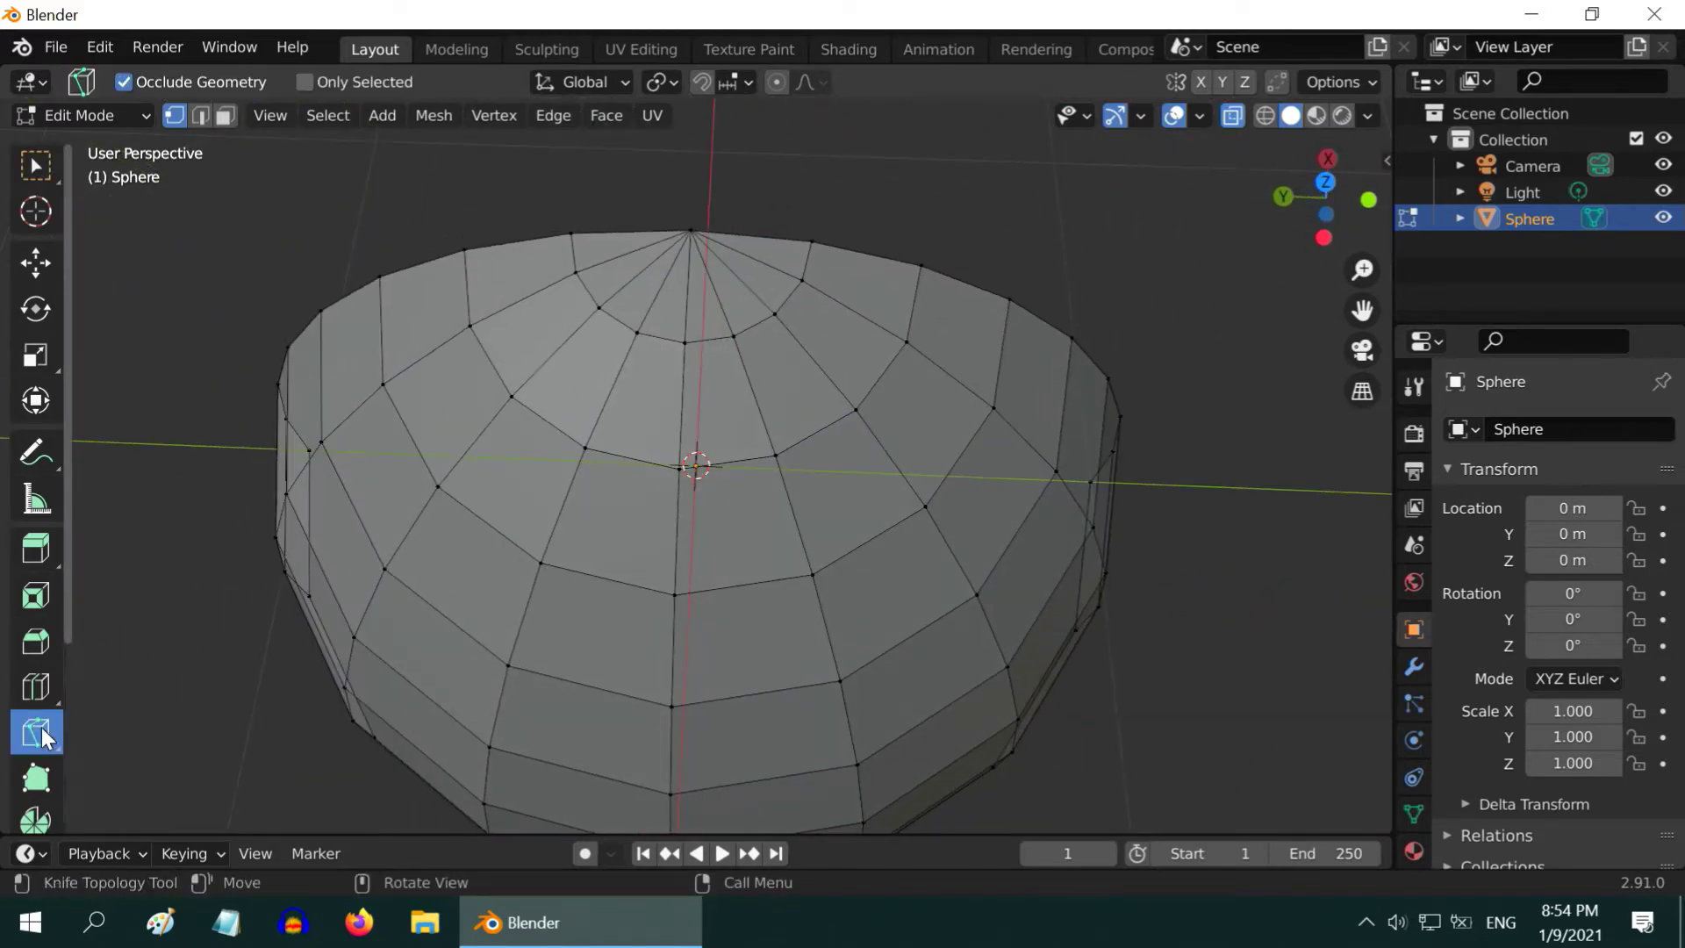
{"action": "left_click", "coordinate": [511, 397]}
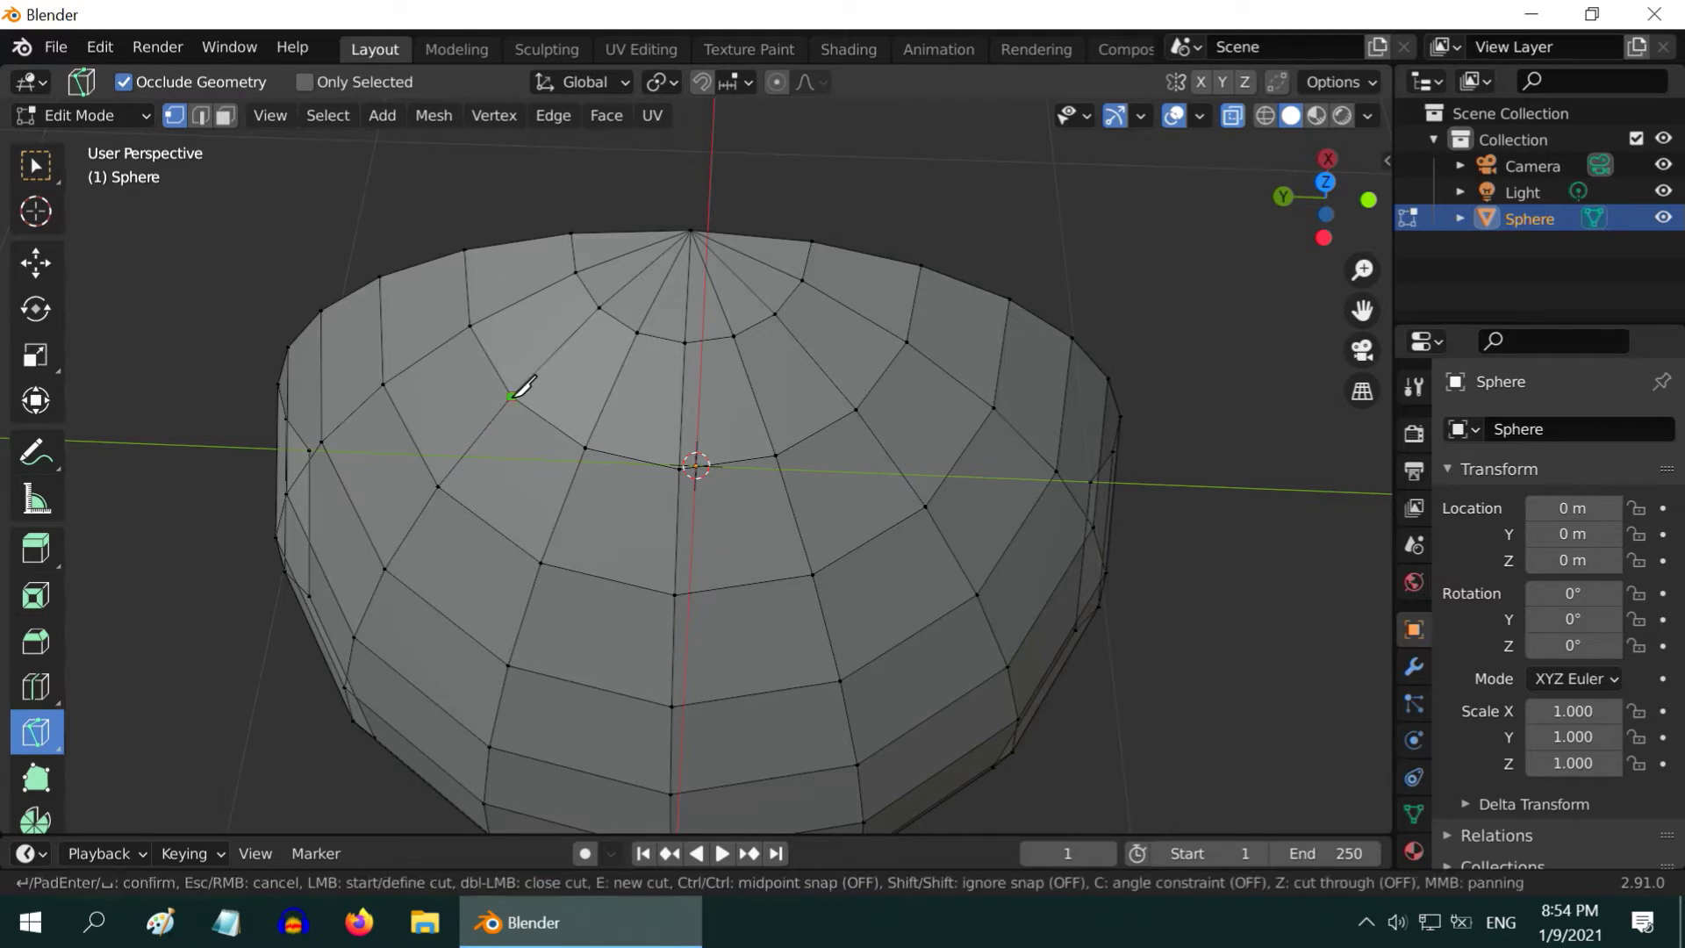
{"action": "left_click", "coordinate": [640, 373]}
{"action": "left_click", "coordinate": [754, 378]}
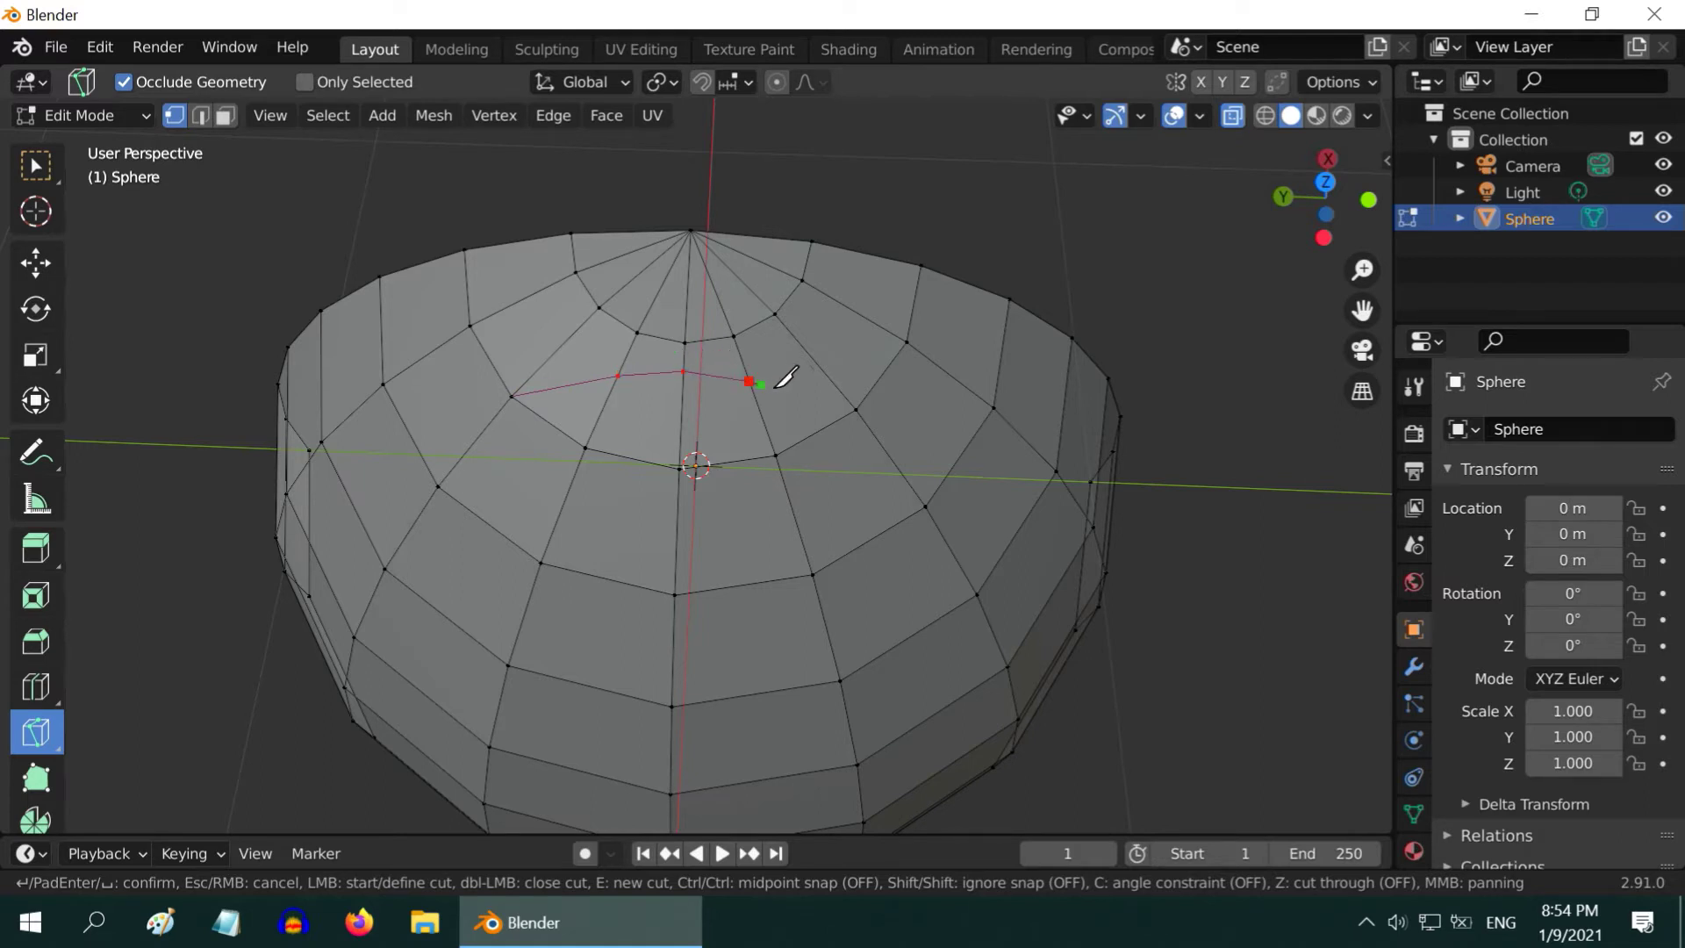
{"action": "left_click", "coordinate": [856, 410]}
{"action": "key", "text": "Return"}
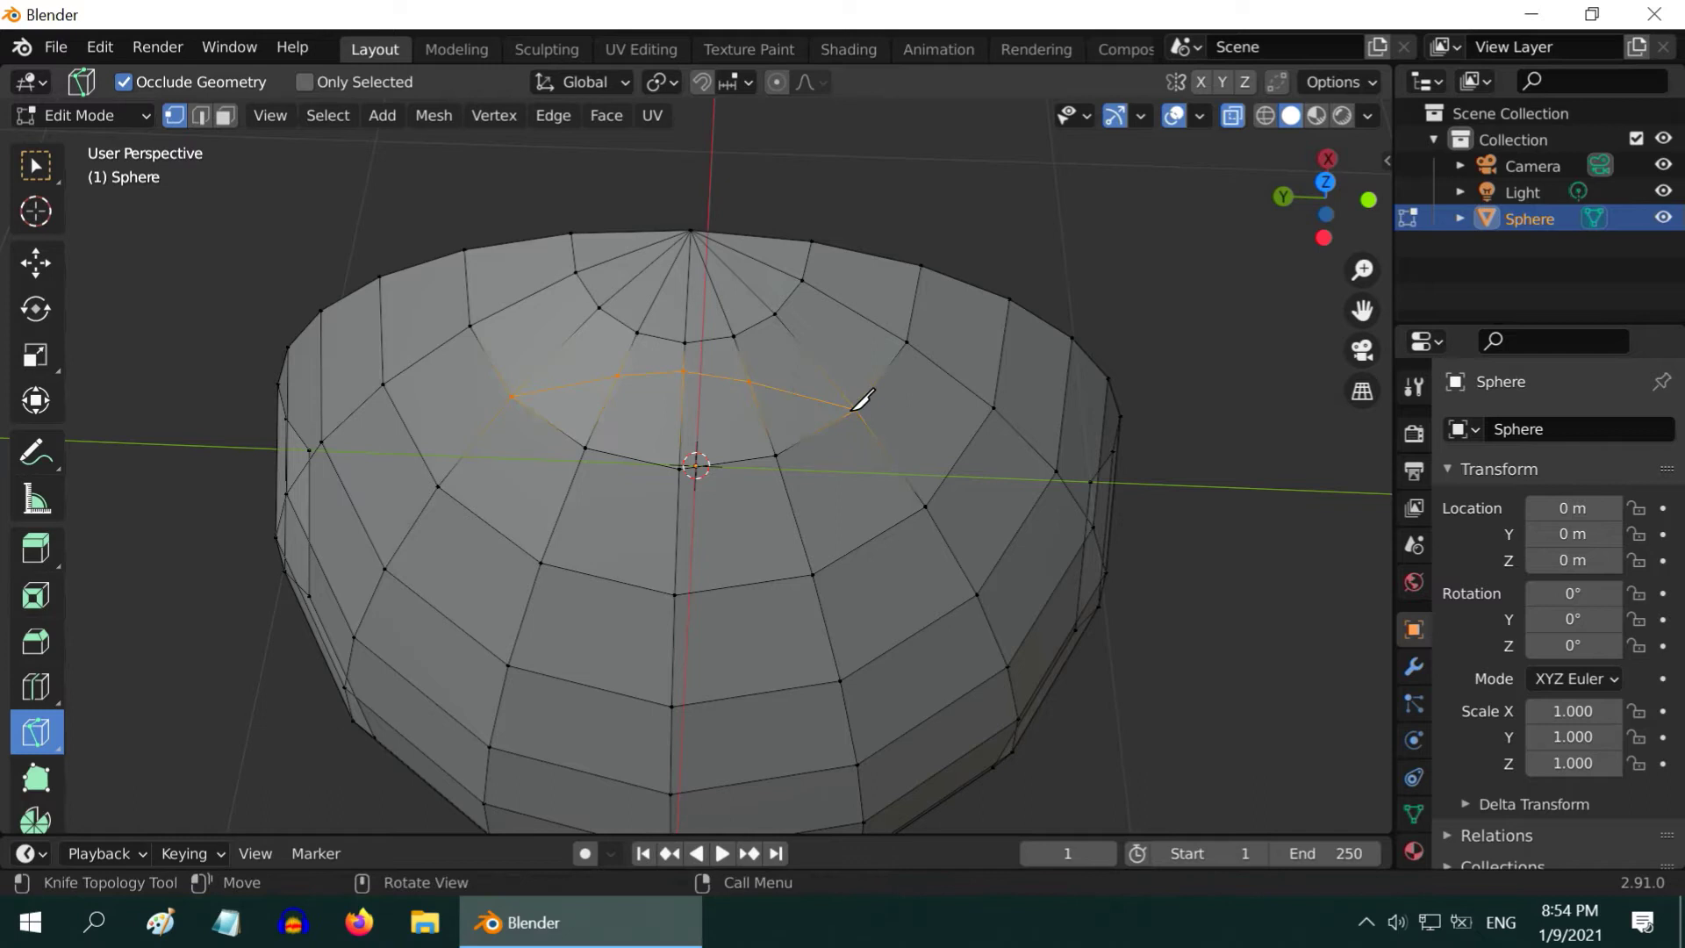
- In edge select mode, add four left-side and four right-side edges to the seam selection
{"action": "left_click", "coordinate": [36, 164]}
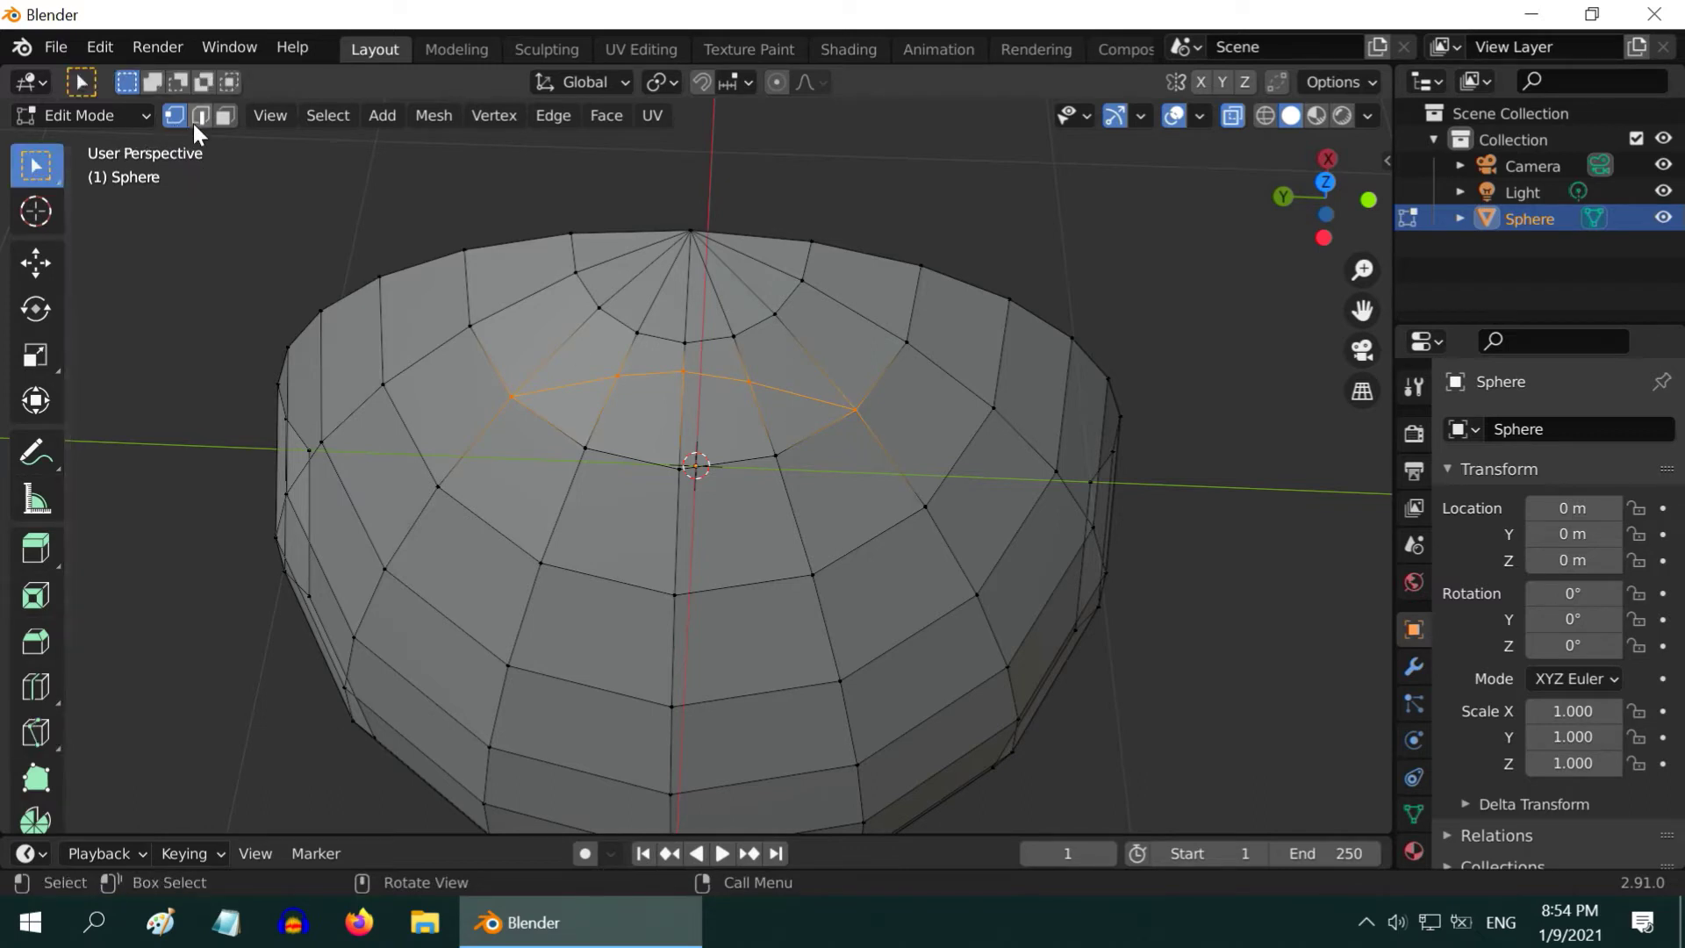
{"action": "left_click", "coordinate": [199, 116]}
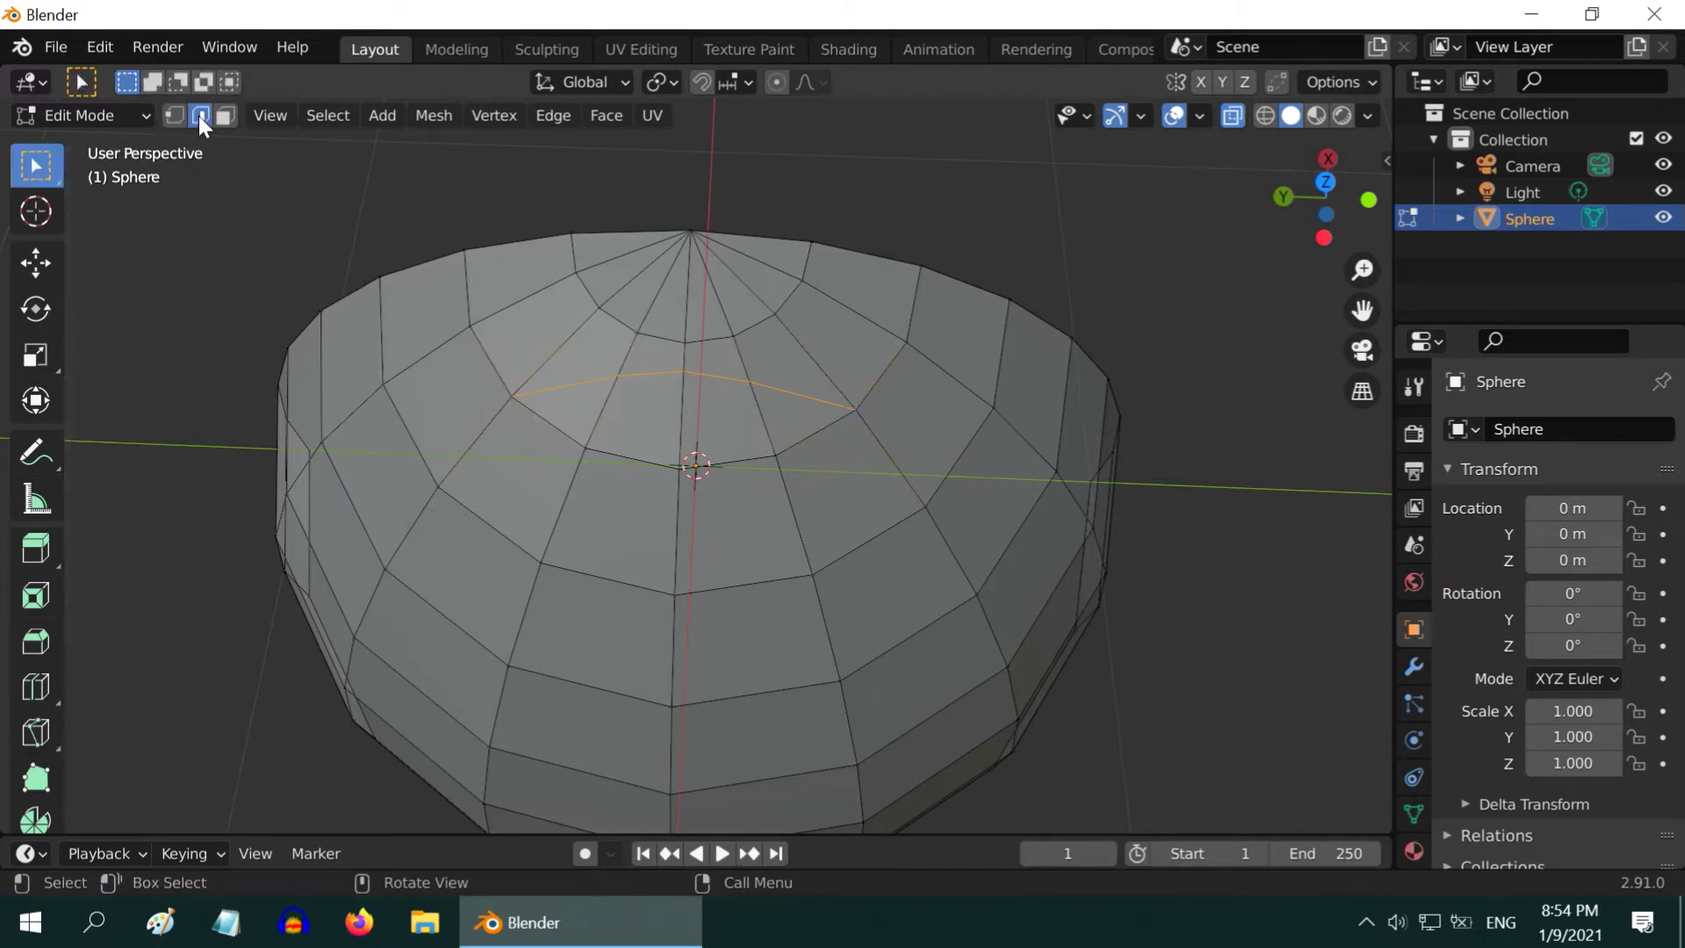
{"action": "left_click", "coordinate": [465, 447], "text": "shift"}
{"action": "left_click", "coordinate": [408, 535], "text": "shift"}
{"action": "left_click", "coordinate": [367, 619], "text": "shift"}
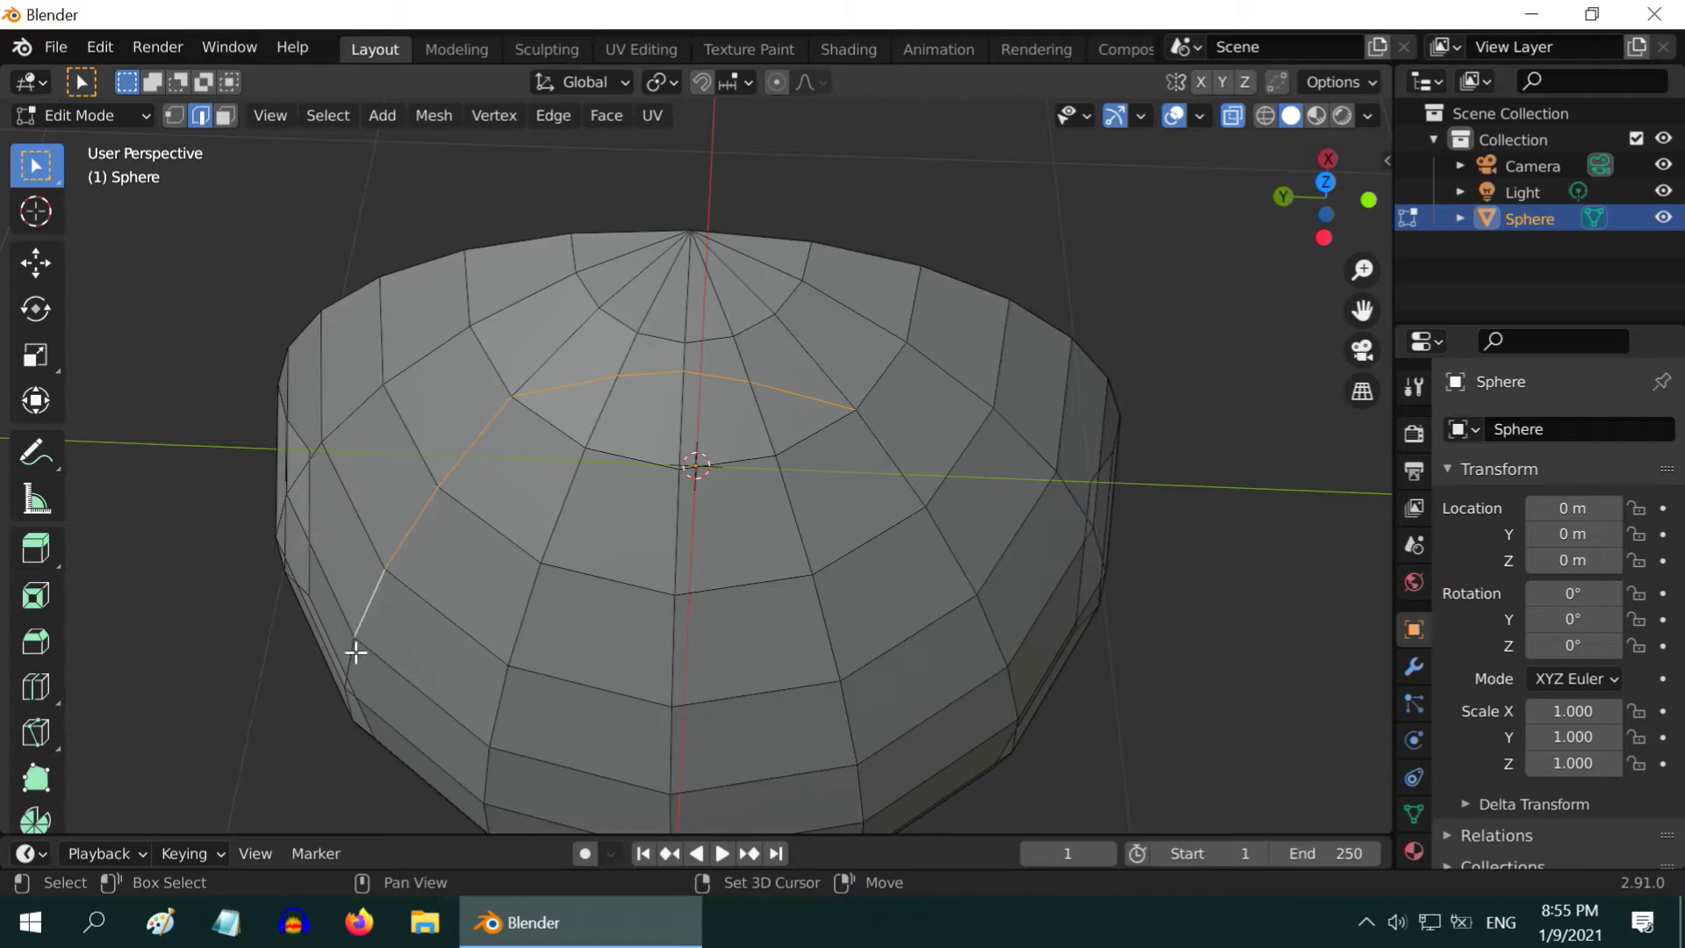
{"action": "left_click", "coordinate": [355, 652], "text": "shift"}
{"action": "left_click", "coordinate": [883, 450], "text": "shift"}
{"action": "left_click", "coordinate": [959, 566], "text": "shift"}
{"action": "left_click", "coordinate": [995, 626], "text": "shift"}
{"action": "left_click", "coordinate": [1014, 683], "text": "shift"}
{"action": "middle_click_drag", "start_coordinate": [1013, 688], "coordinate": [591, 605]}
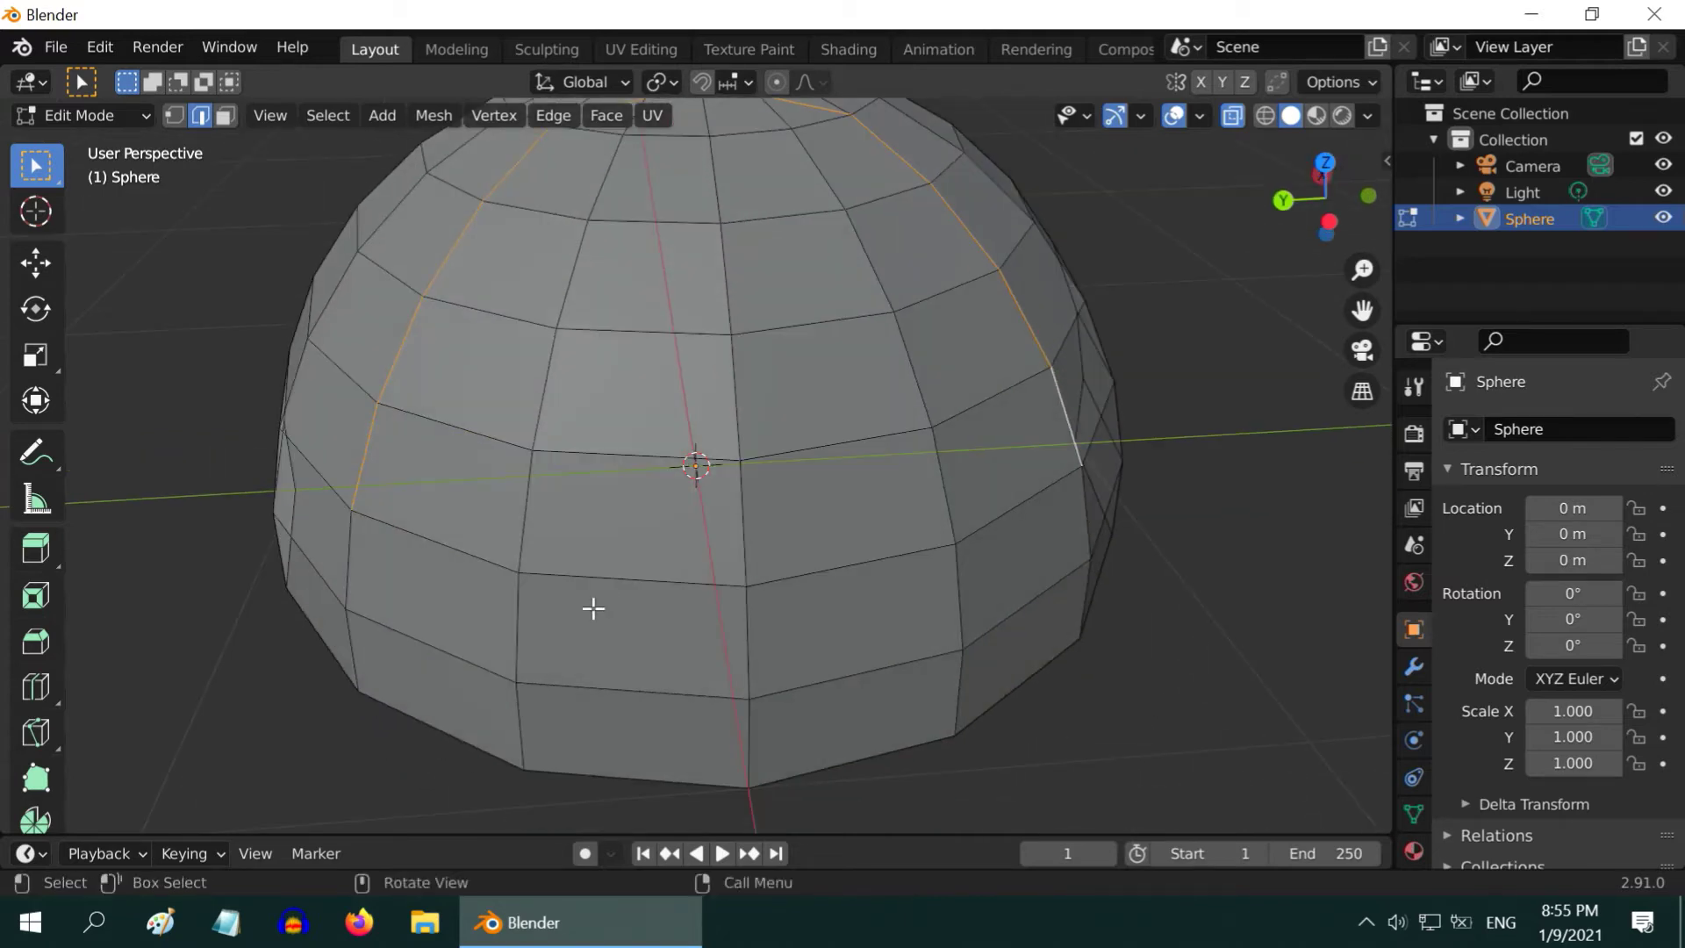
- From a side view, extend the seam down both sides and up the central column
{"action": "left_click", "coordinate": [350, 575], "text": "shift"}
{"action": "left_click", "coordinate": [346, 647], "text": "shift"}
{"action": "left_click", "coordinate": [1073, 529], "text": "shift"}
{"action": "left_click", "coordinate": [1062, 608], "text": "shift"}
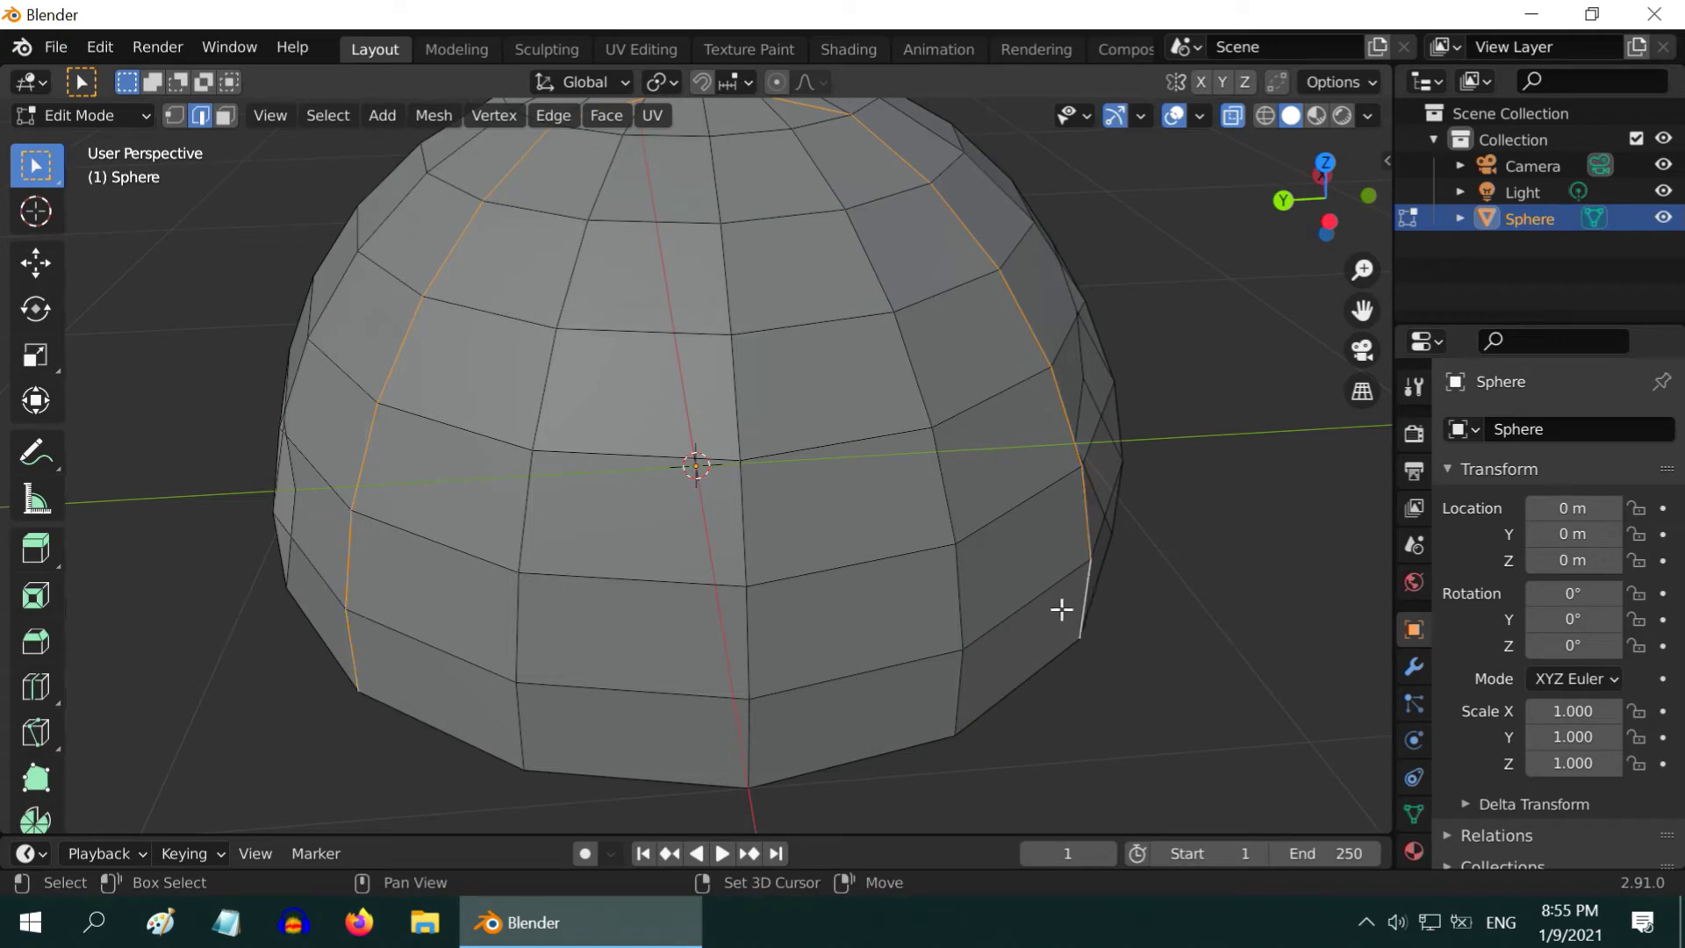
{"action": "left_click", "coordinate": [753, 742], "text": "shift"}
{"action": "left_click", "coordinate": [748, 635], "text": "shift"}
{"action": "left_click", "coordinate": [741, 535], "text": "shift"}
{"action": "left_click", "coordinate": [737, 399], "text": "shift"}
{"action": "left_click", "coordinate": [725, 296], "text": "shift"}
{"action": "left_click", "coordinate": [715, 188], "text": "shift"}
{"action": "middle_click_drag", "start_coordinate": [737, 255], "coordinate": [772, 398]}
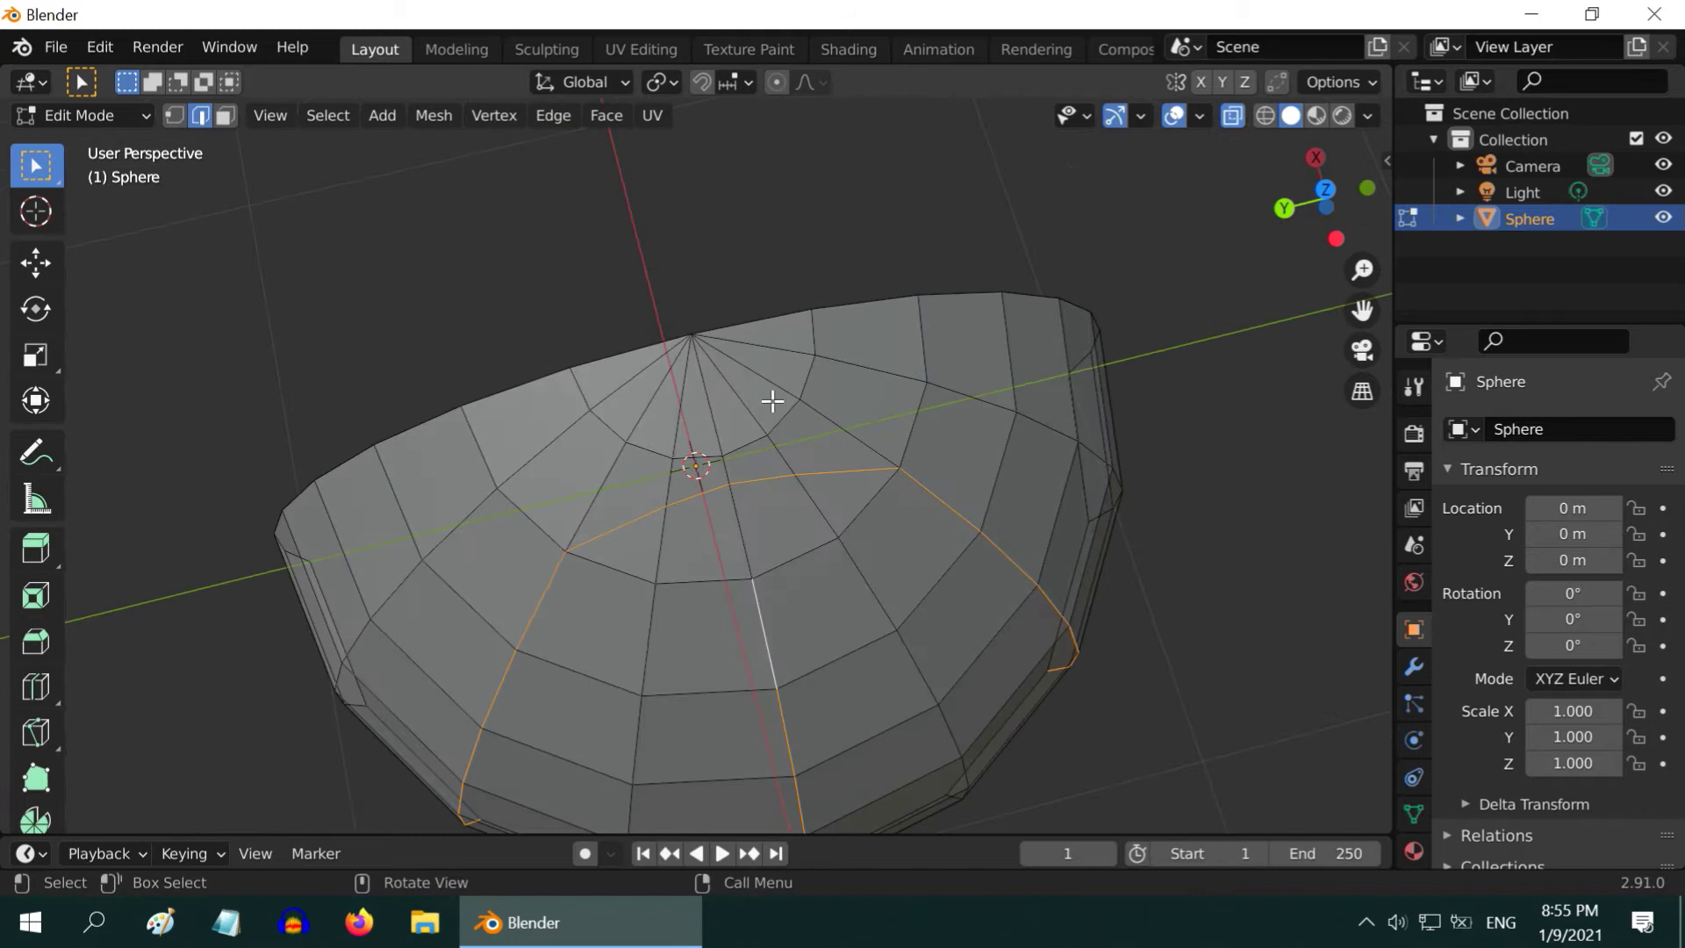
- Add the central edges reaching the pole and the top rim edges on both ends
{"action": "left_click", "coordinate": [743, 508], "text": "shift"}
{"action": "left_click", "coordinate": [718, 423], "text": "shift"}
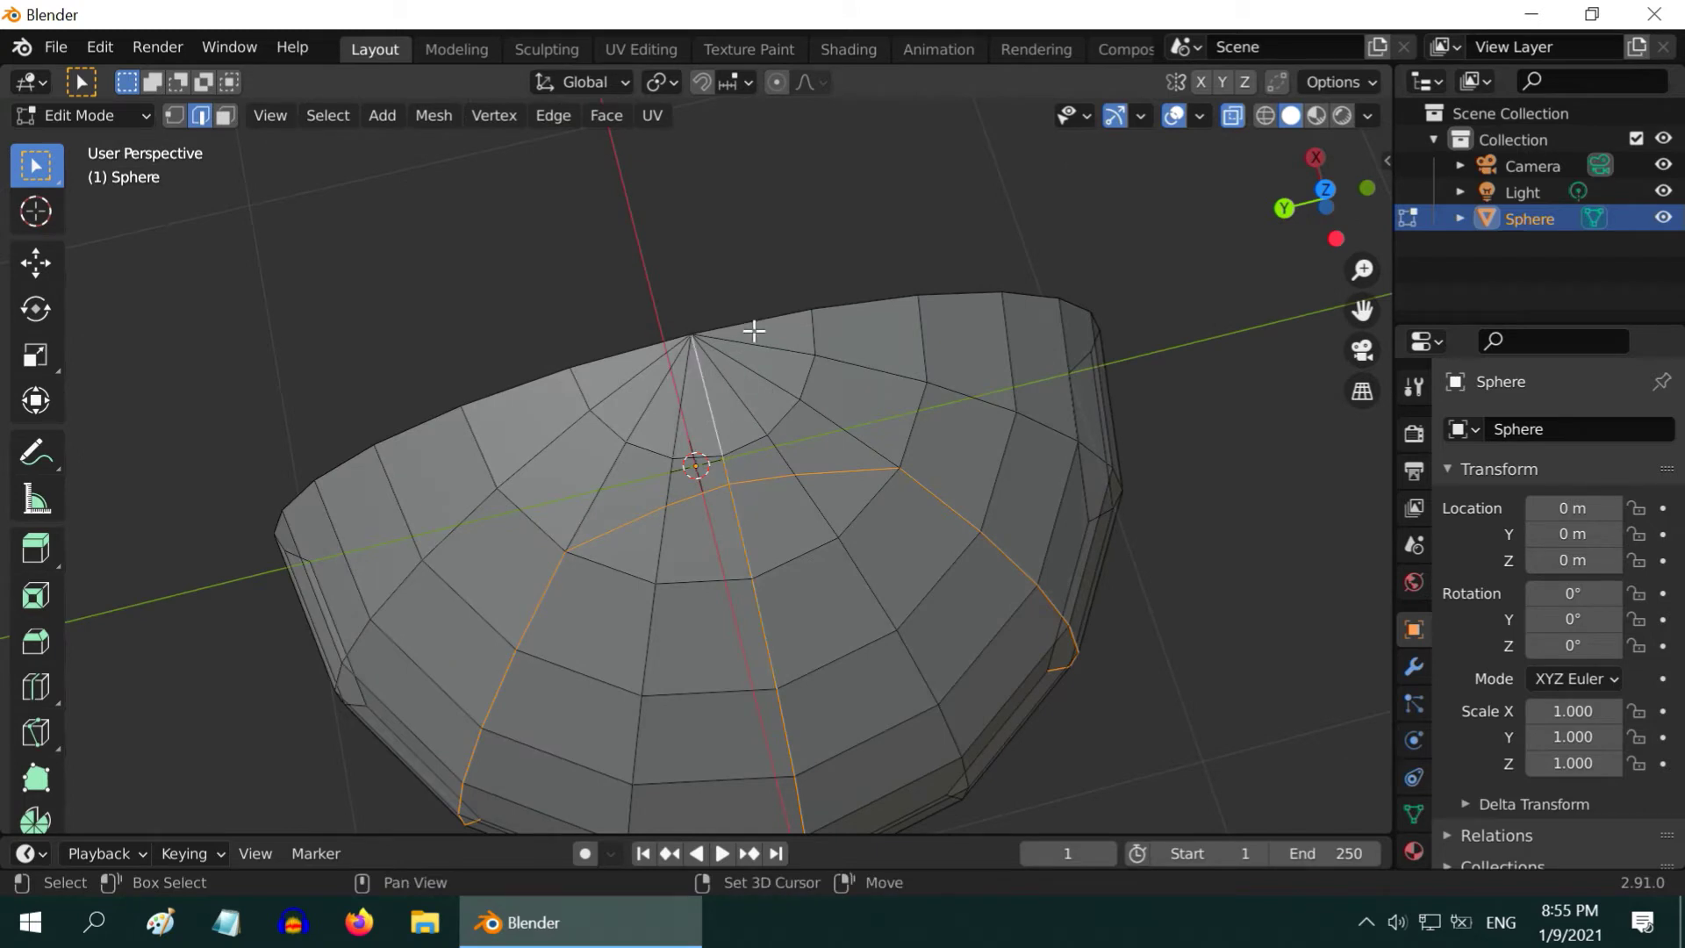
{"action": "left_click", "coordinate": [752, 326], "text": "shift"}
{"action": "left_click", "coordinate": [876, 305], "text": "shift"}
{"action": "left_click", "coordinate": [959, 301], "text": "shift"}
{"action": "left_click", "coordinate": [1035, 304], "text": "shift"}
{"action": "left_click", "coordinate": [1073, 307], "text": "shift"}
{"action": "left_click", "coordinate": [606, 364], "text": "shift"}
{"action": "left_click", "coordinate": [522, 385], "text": "shift"}
{"action": "left_click", "coordinate": [440, 420], "text": "shift"}
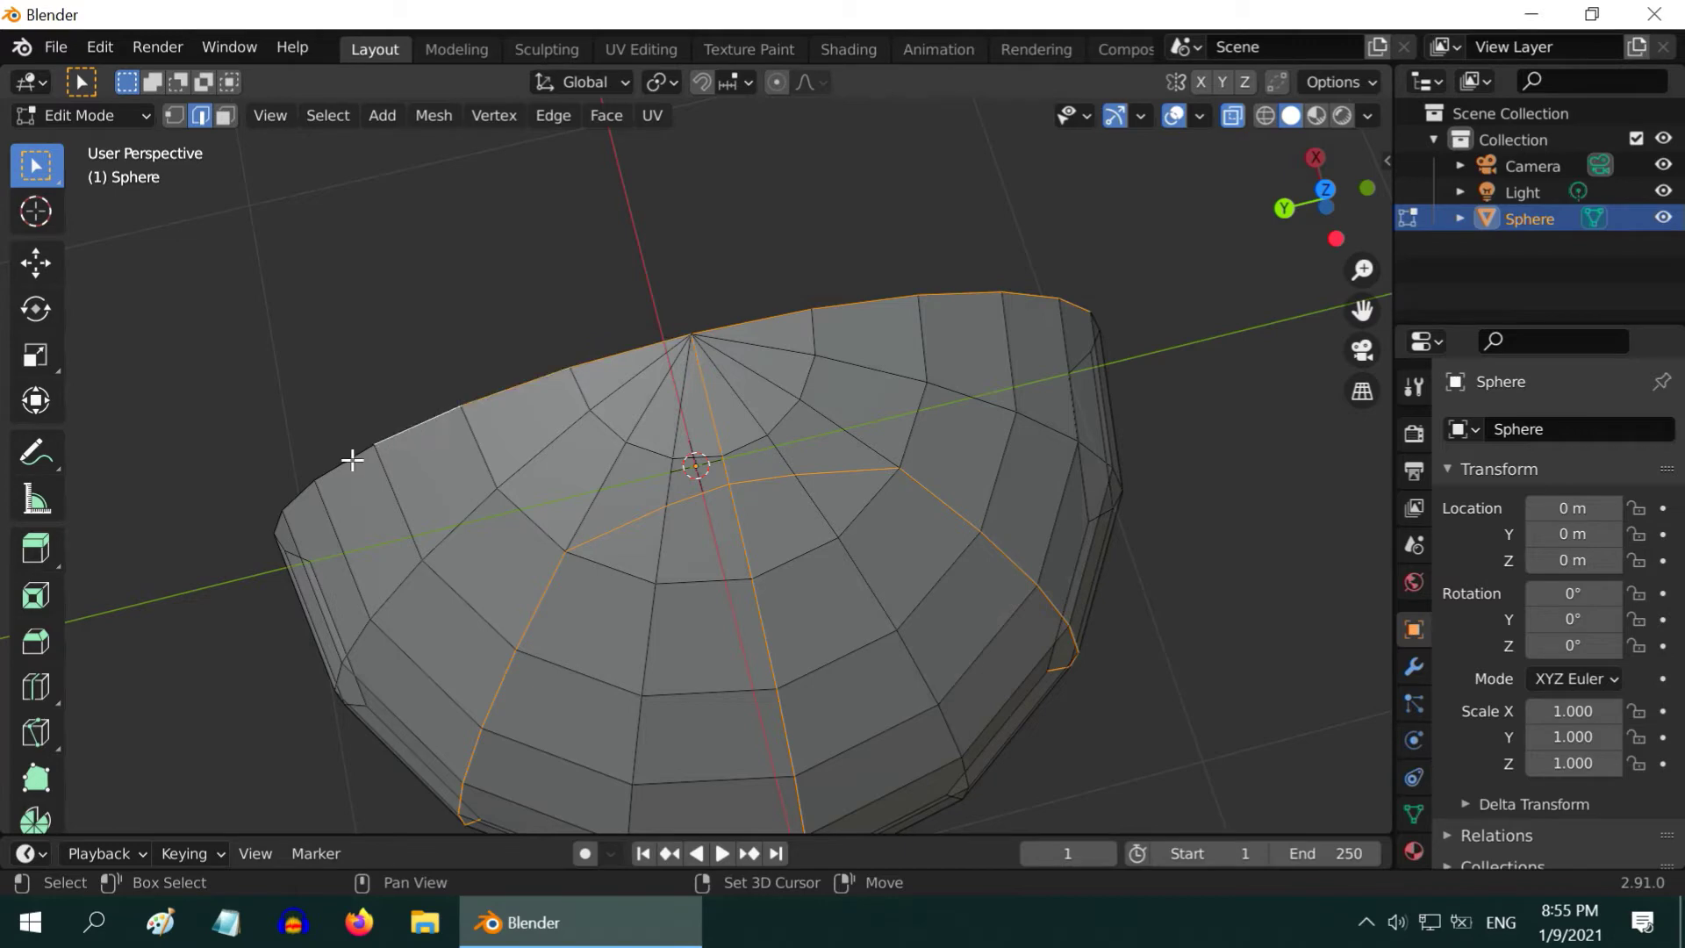
{"action": "left_click", "coordinate": [350, 459], "text": "shift"}
{"action": "middle_click_drag", "start_coordinate": [301, 557], "coordinate": [380, 402]}
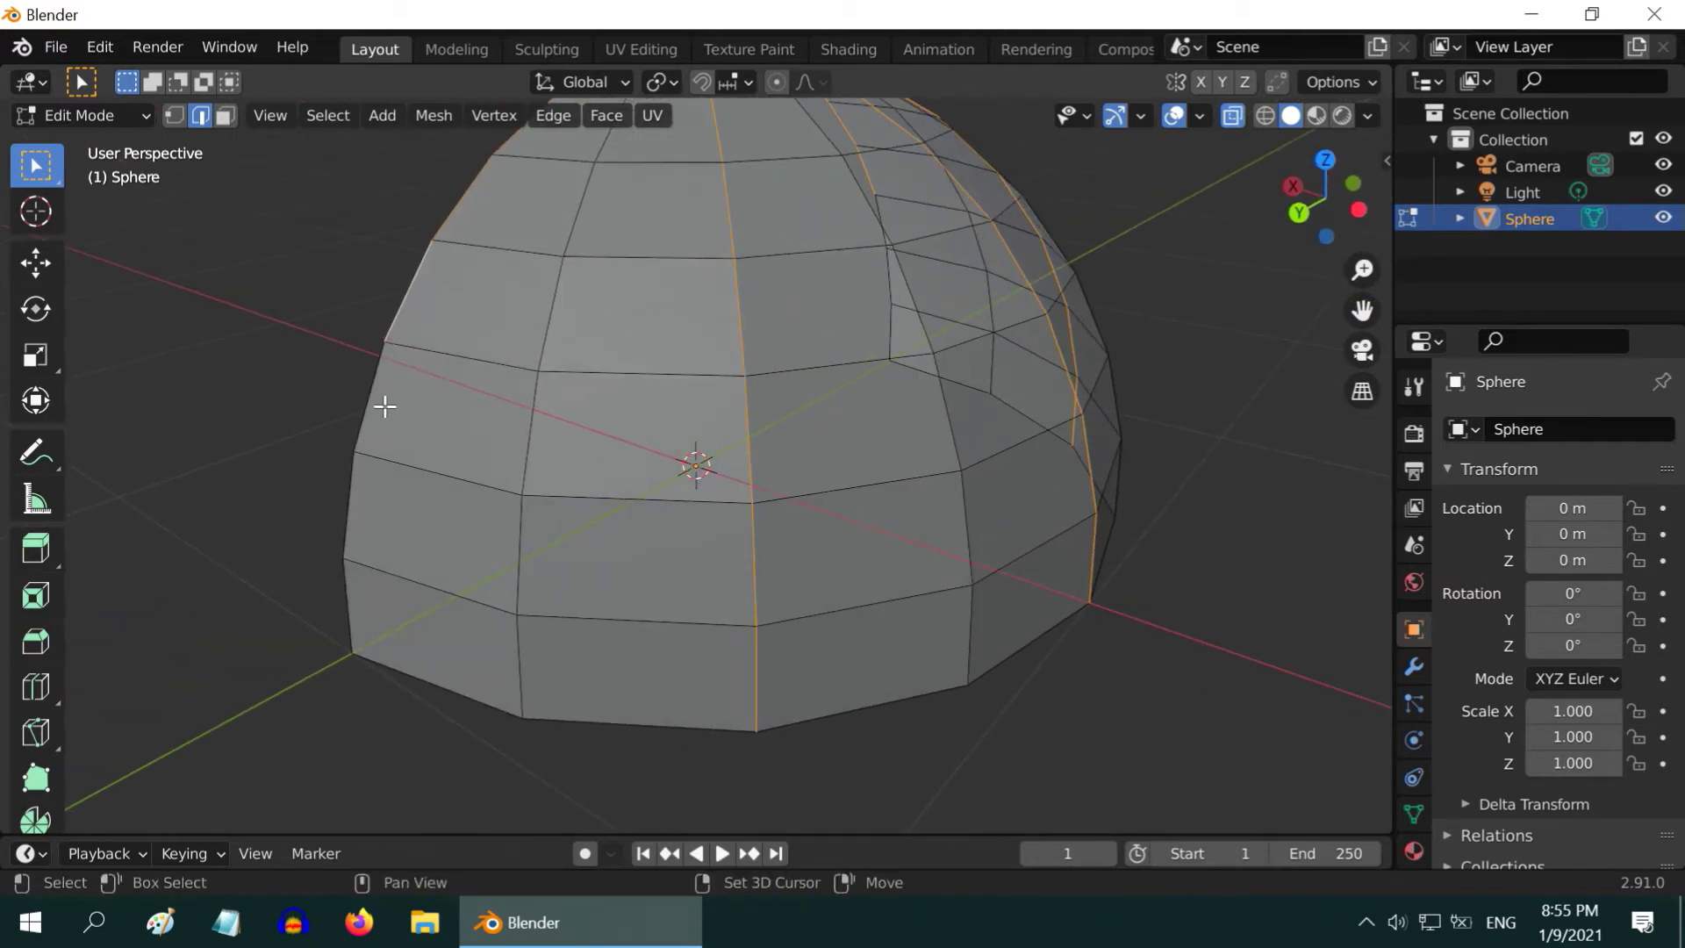
{"action": "middle_click_drag", "start_coordinate": [1154, 489], "coordinate": [790, 531]}
- Add three more edges along the cut rim on the other side
{"action": "left_click", "coordinate": [878, 570], "text": "shift"}
{"action": "left_click", "coordinate": [886, 658], "text": "shift"}
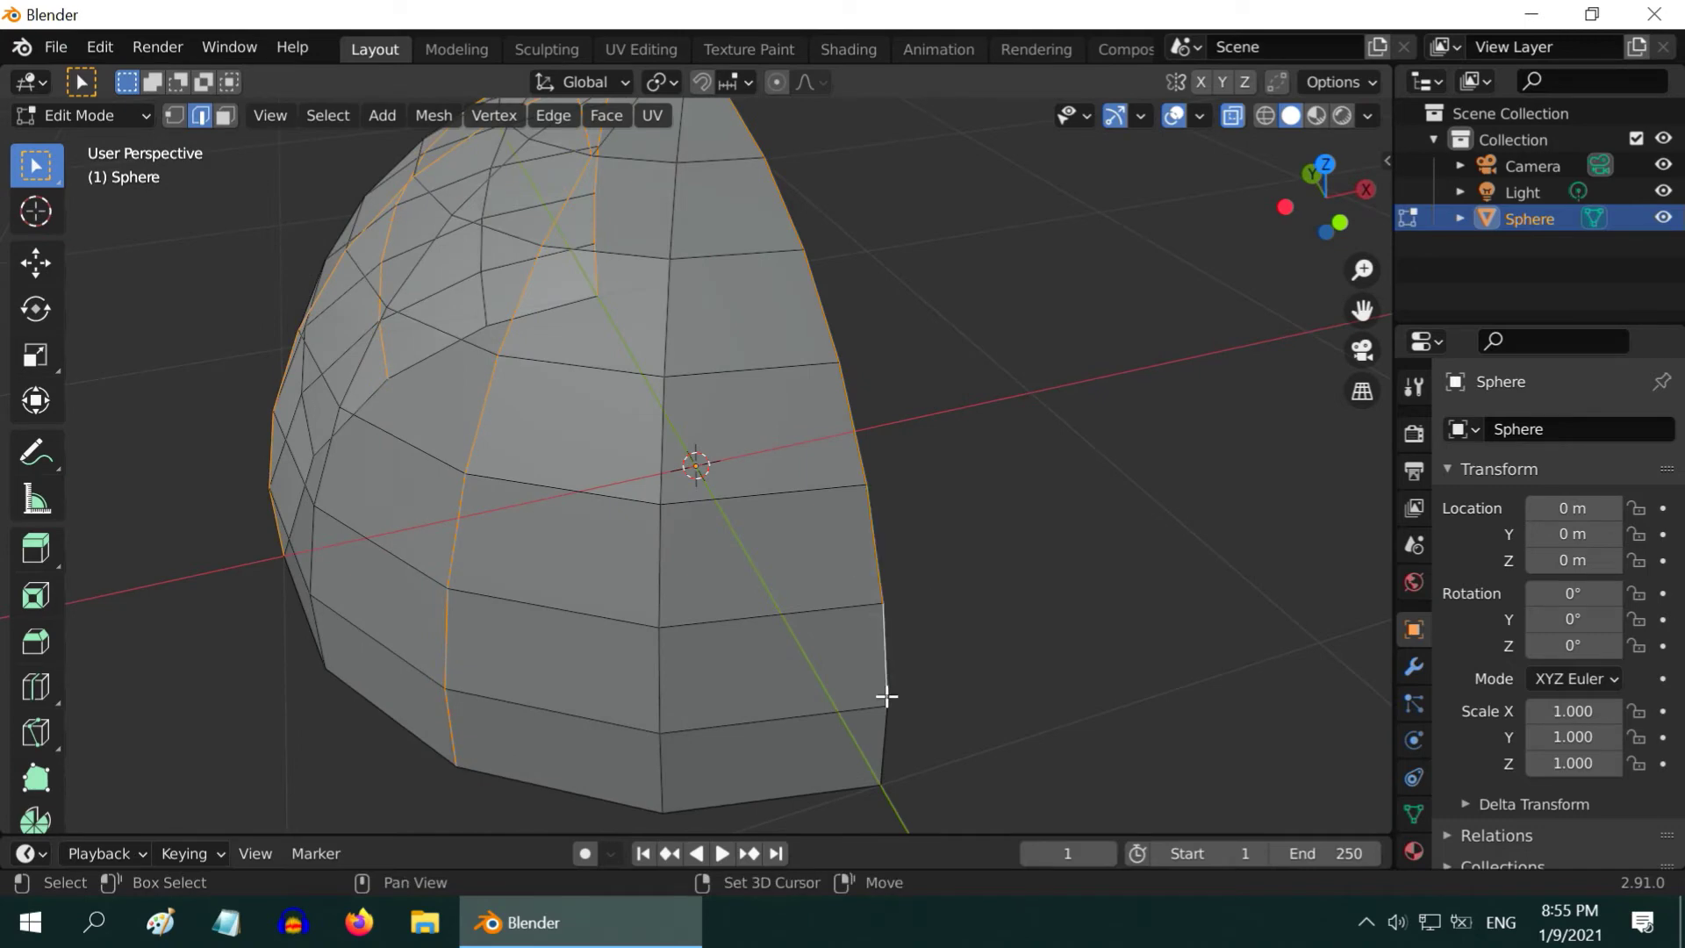
{"action": "left_click", "coordinate": [885, 721], "text": "shift"}
{"action": "middle_click_drag", "start_coordinate": [699, 471], "coordinate": [619, 516]}
- Add a Mirror modifier to the sphere mirroring on both X and Z
{"action": "left_click", "coordinate": [1417, 669]}
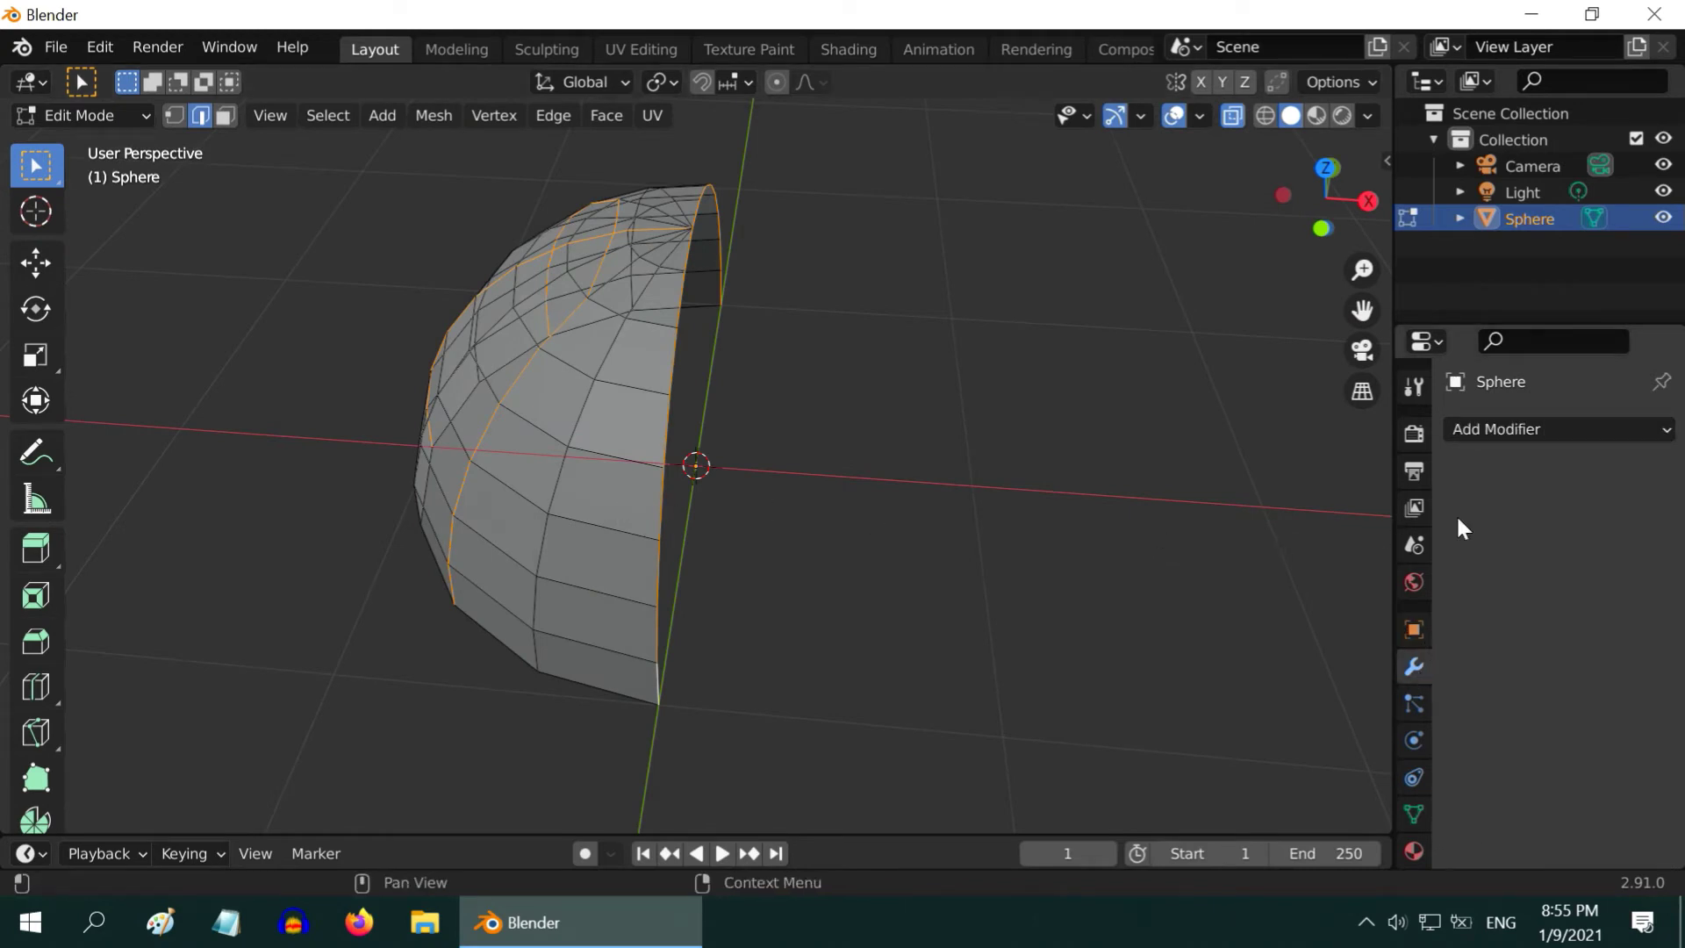
{"action": "left_click", "coordinate": [1476, 428]}
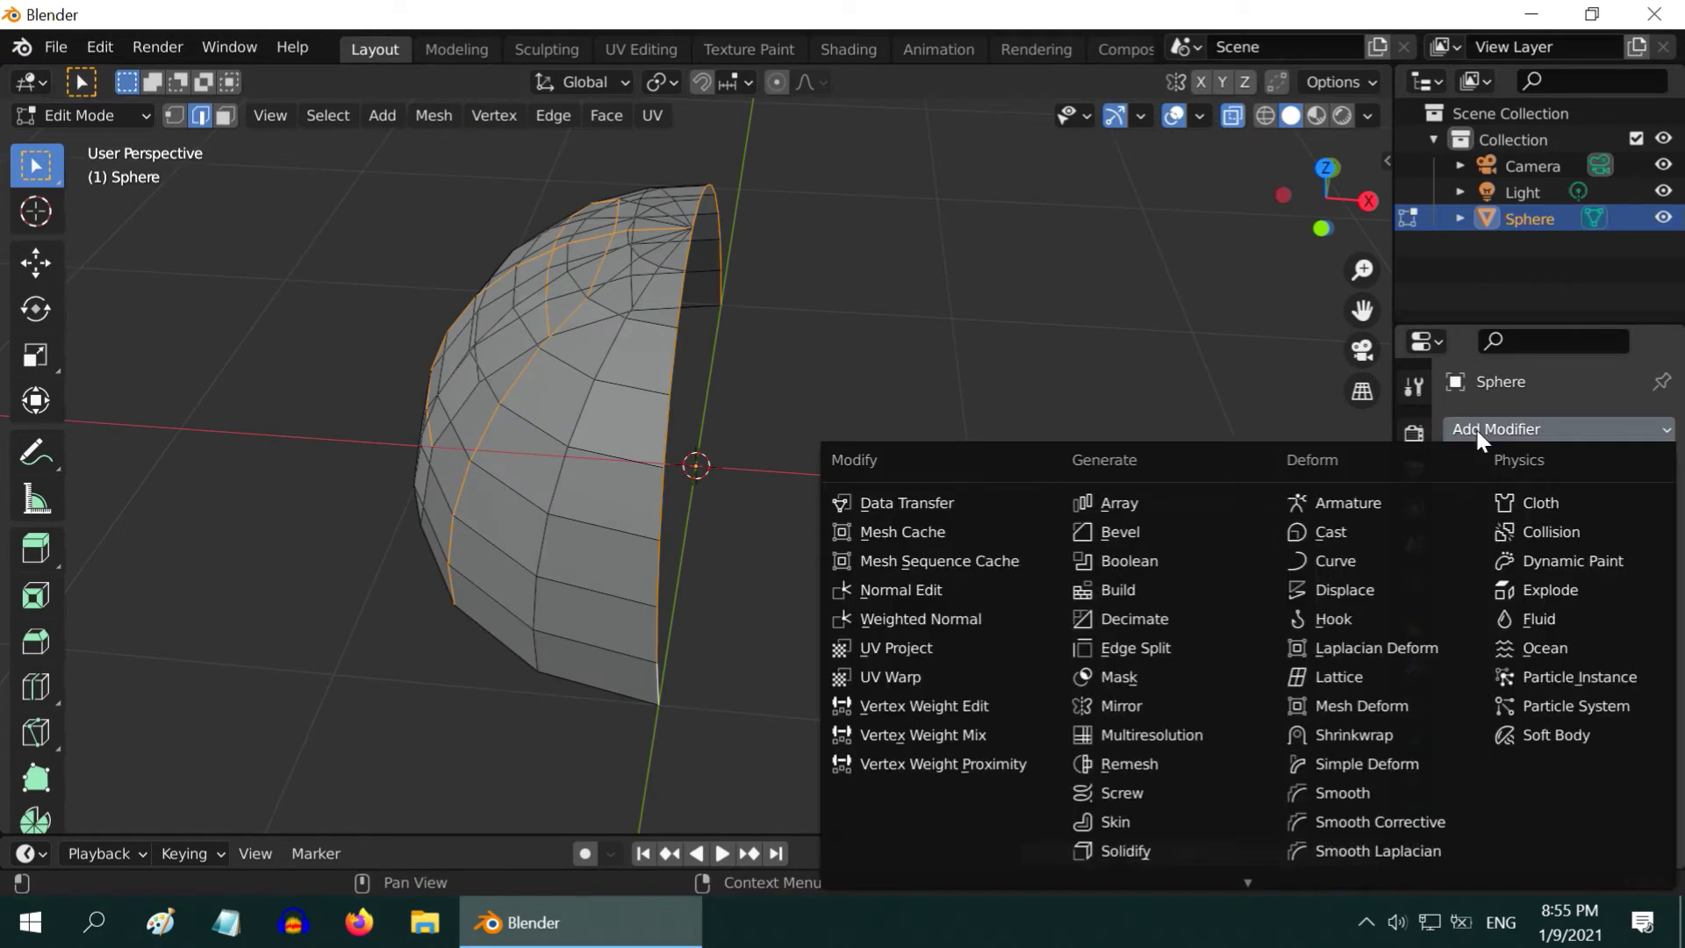
{"action": "left_click", "coordinate": [1132, 706]}
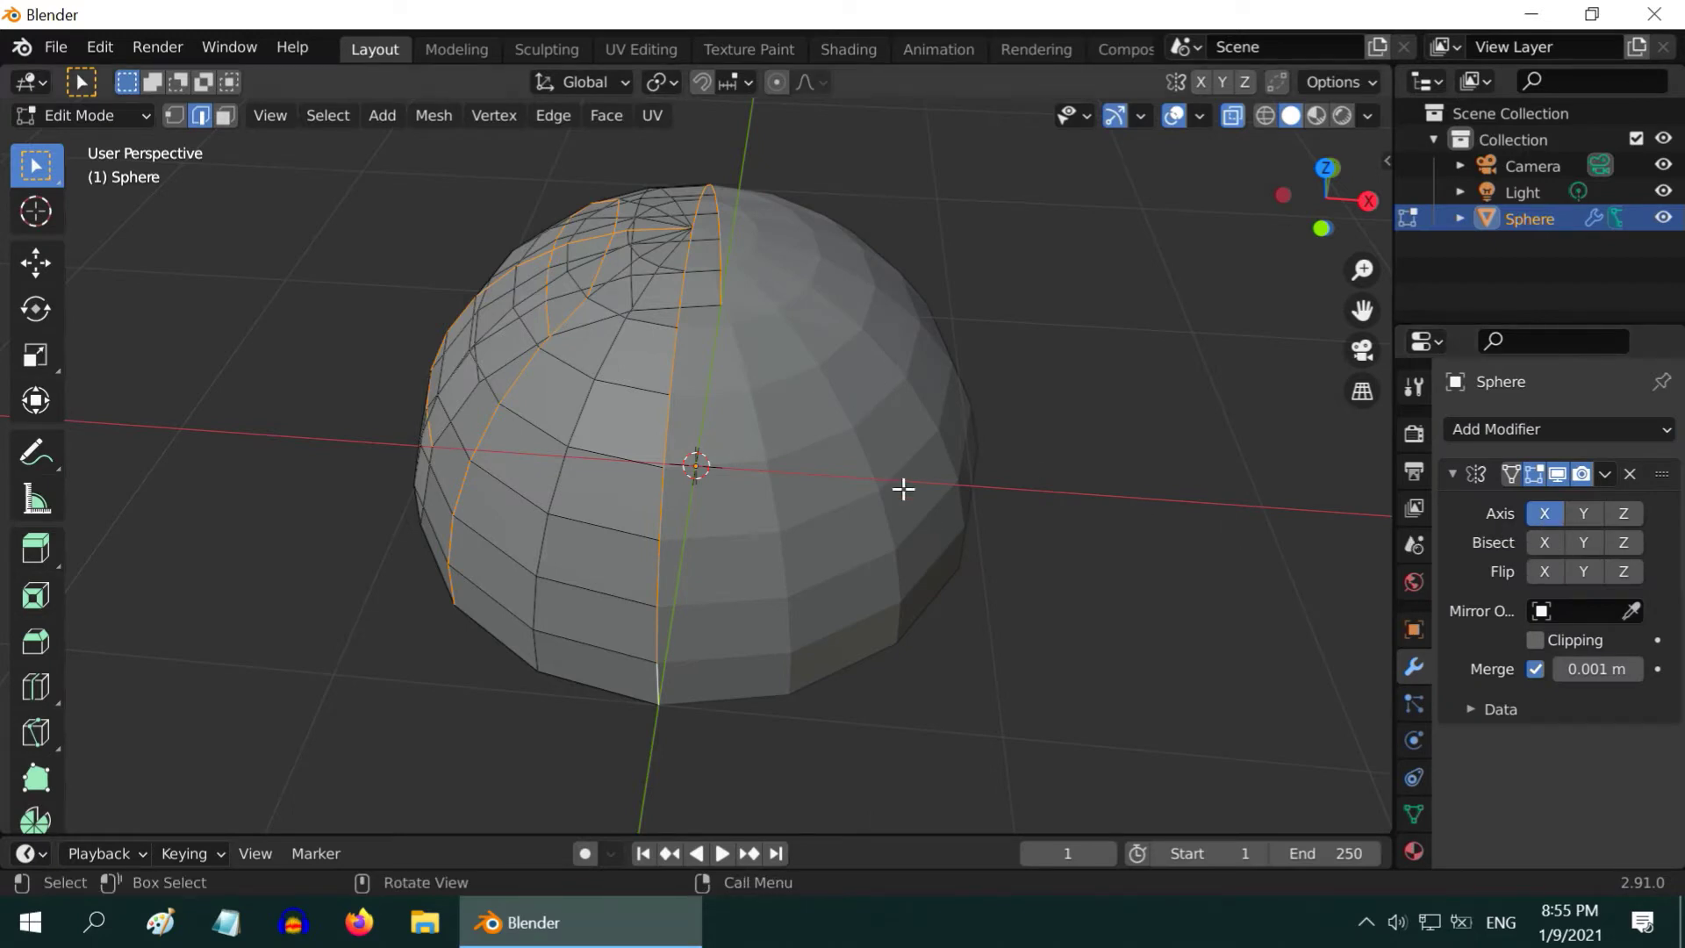
{"action": "left_click", "coordinate": [1624, 514]}
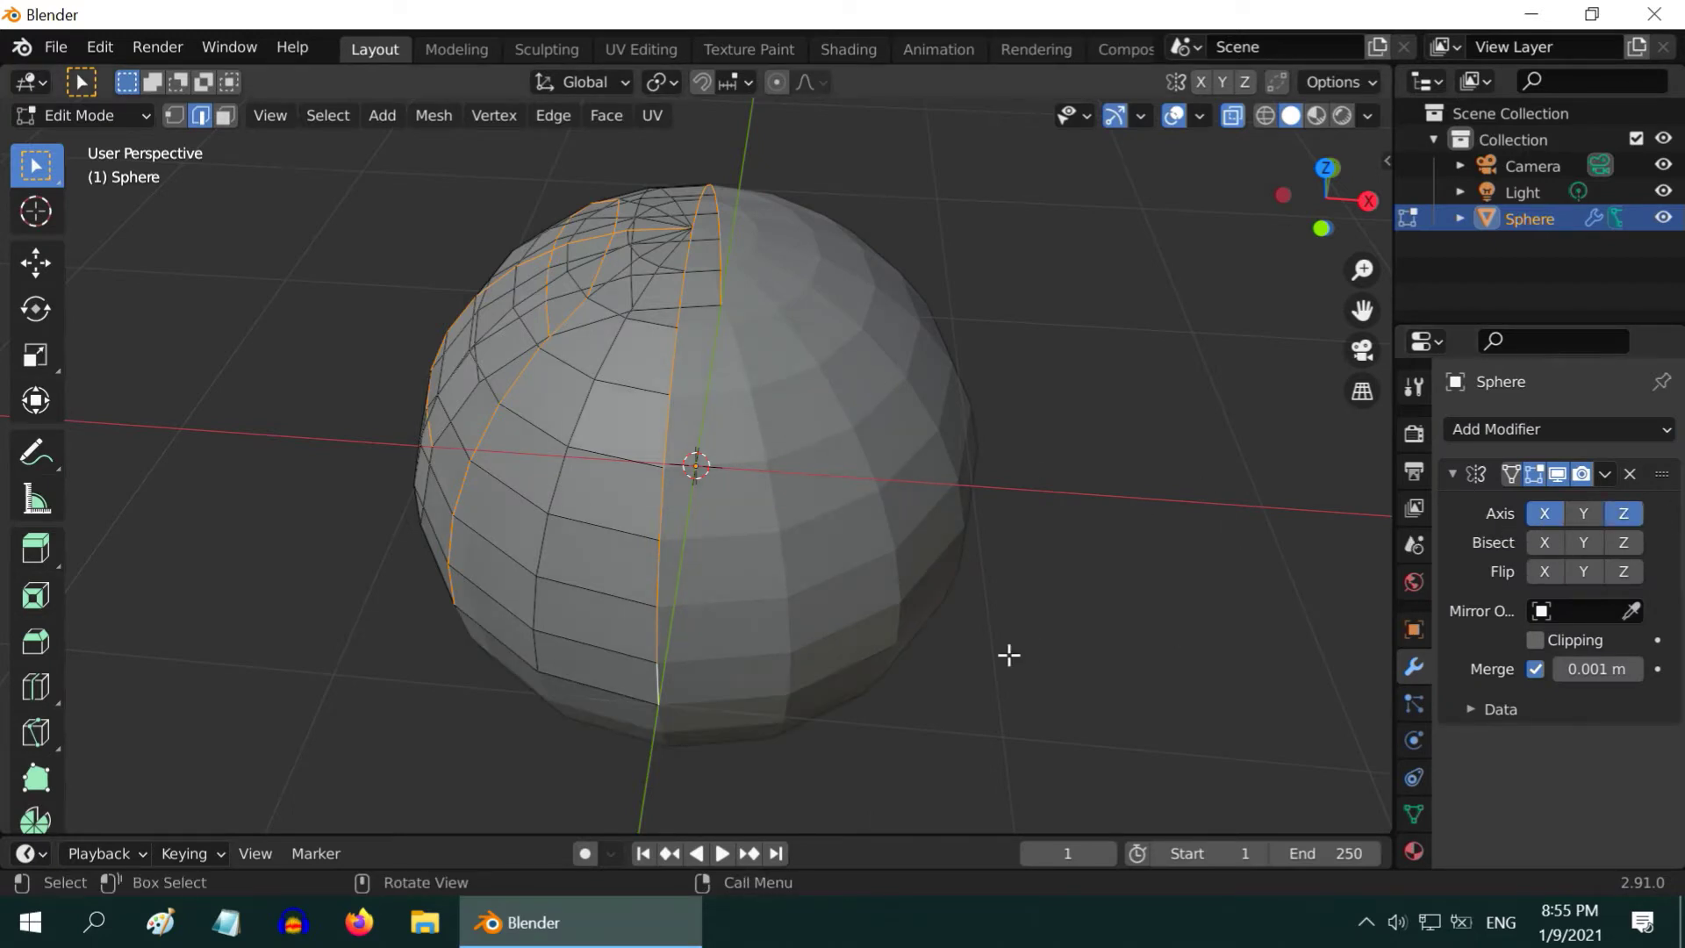
{"action": "middle_click_drag", "start_coordinate": [1009, 655], "coordinate": [1108, 625]}
- Switch to Object Mode and apply the Mirror modifier permanently
{"action": "left_click", "coordinate": [98, 115]}
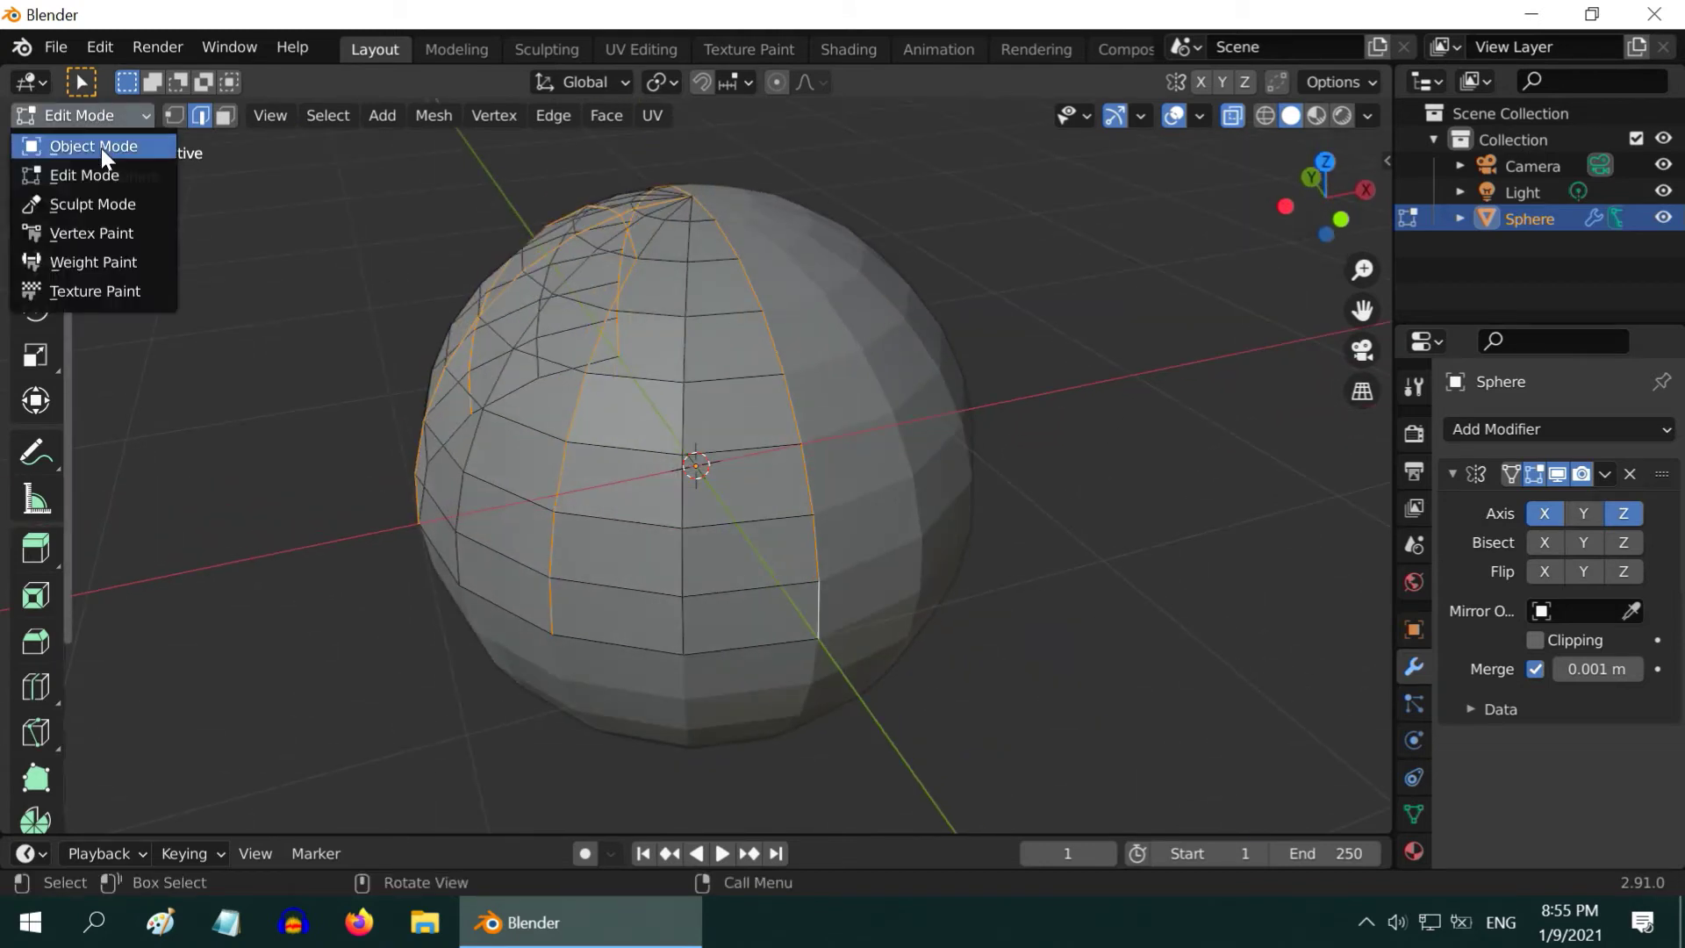
{"action": "left_click", "coordinate": [102, 148]}
{"action": "left_click", "coordinate": [1604, 475]}
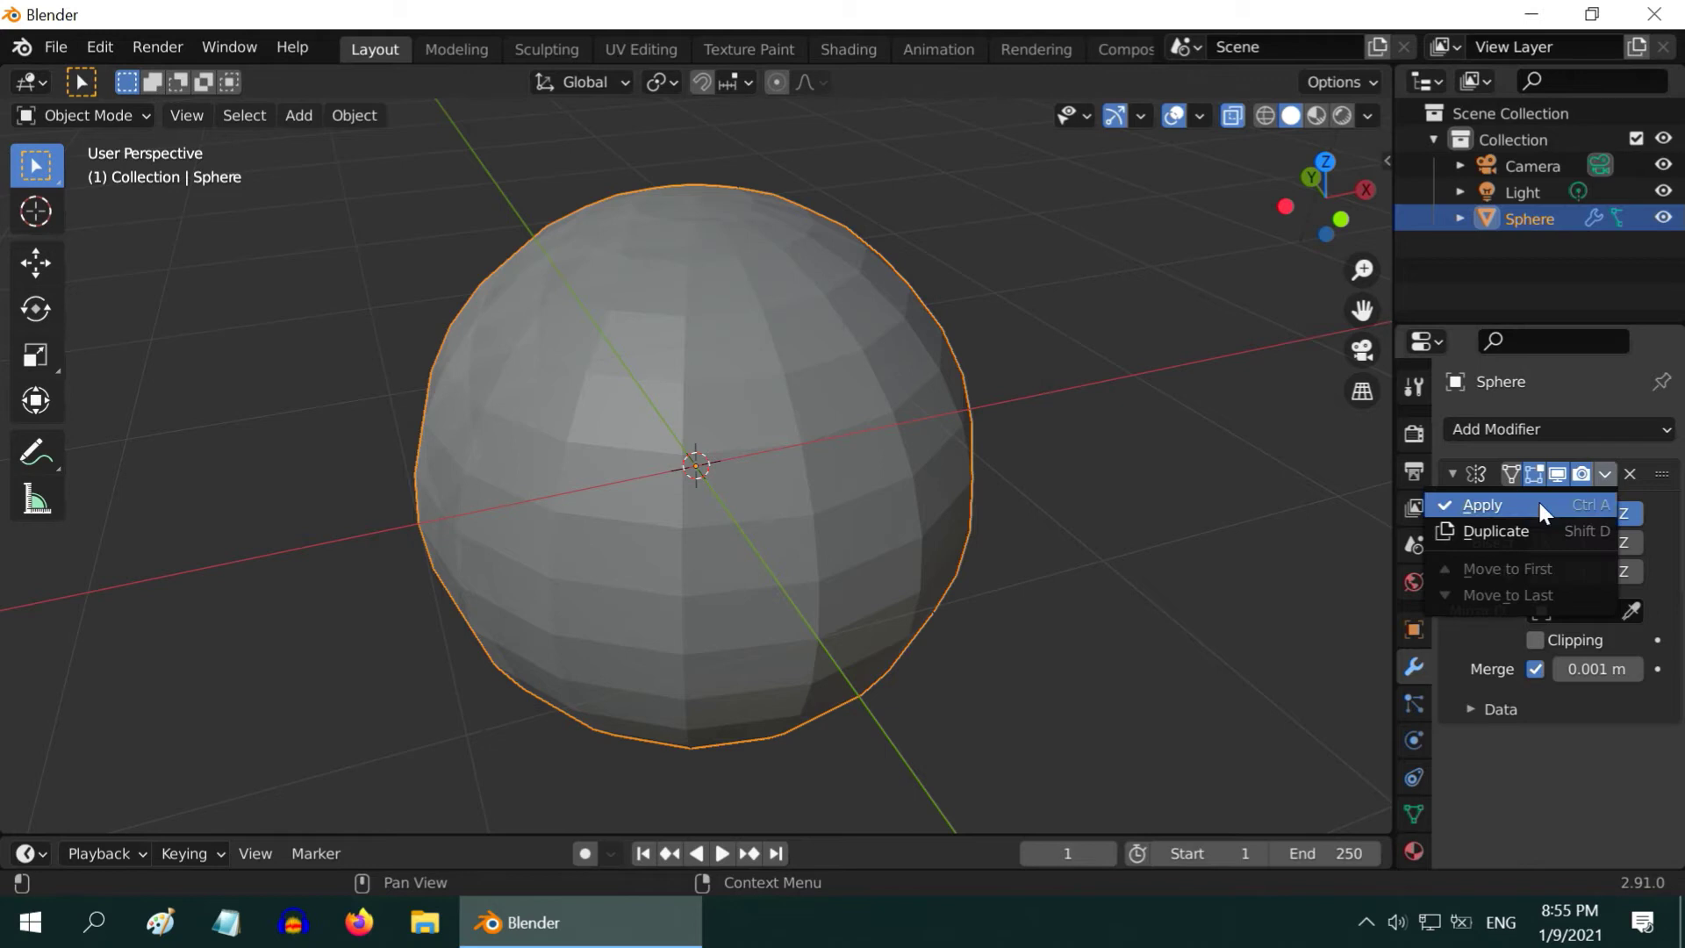
{"action": "left_click", "coordinate": [1515, 507]}
{"action": "left_click", "coordinate": [132, 113]}
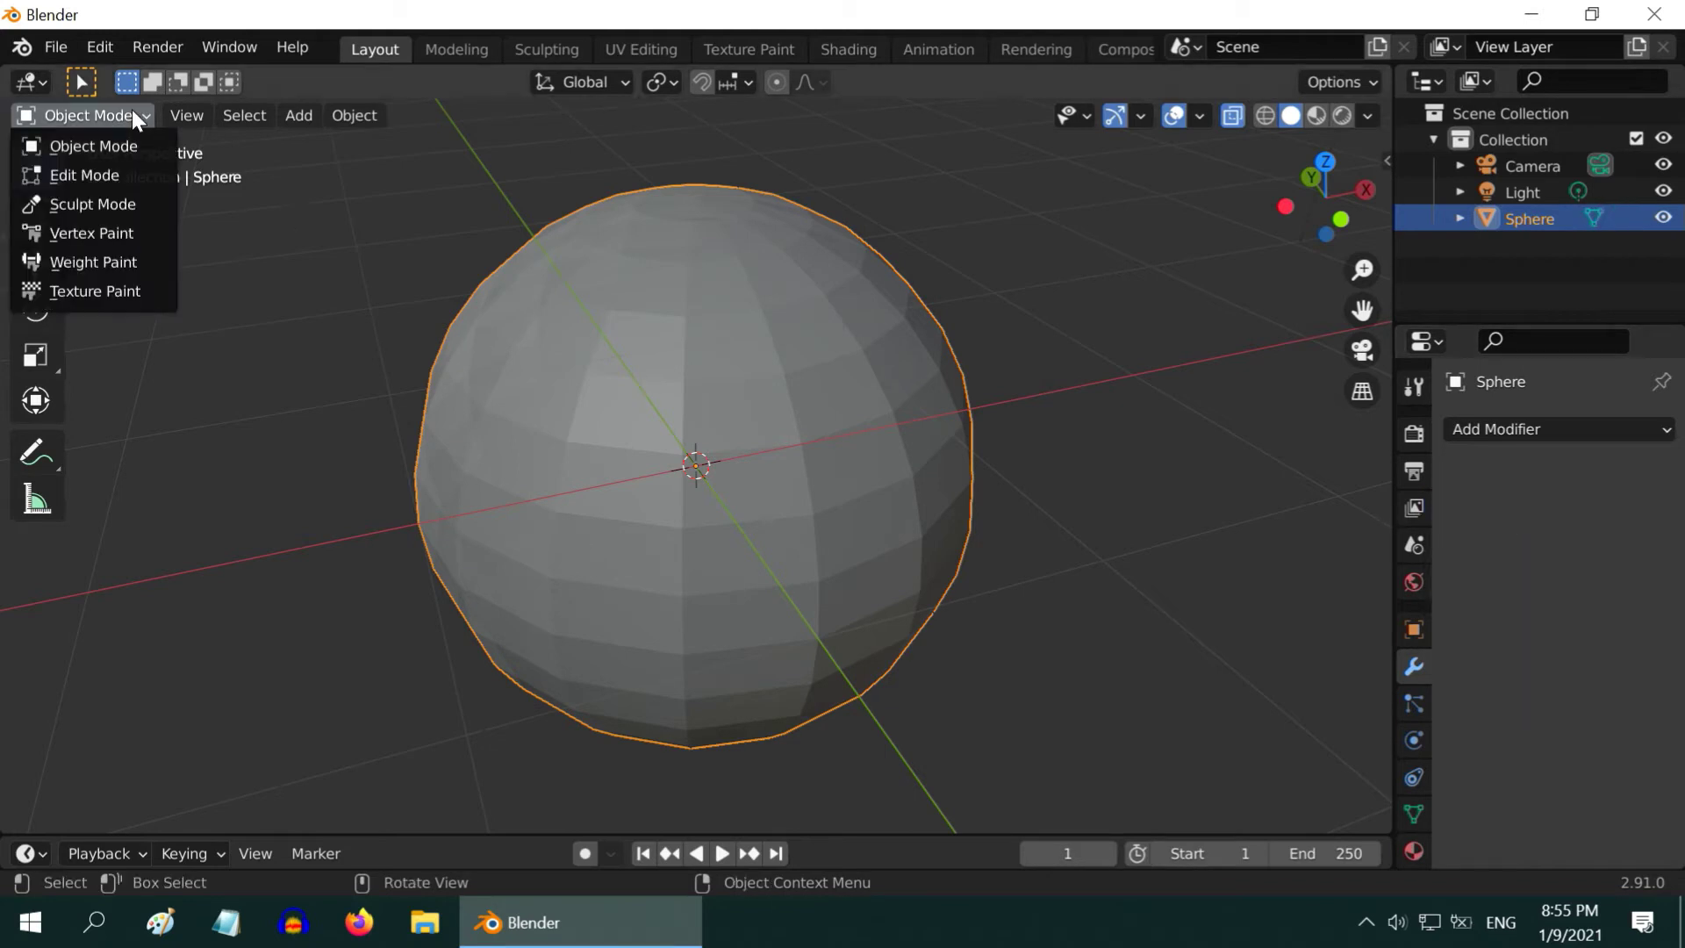
- In Edit Mode with X-ray off, bevel the seam edges into bands about 0.0286 m wide
{"action": "left_click", "coordinate": [94, 170]}
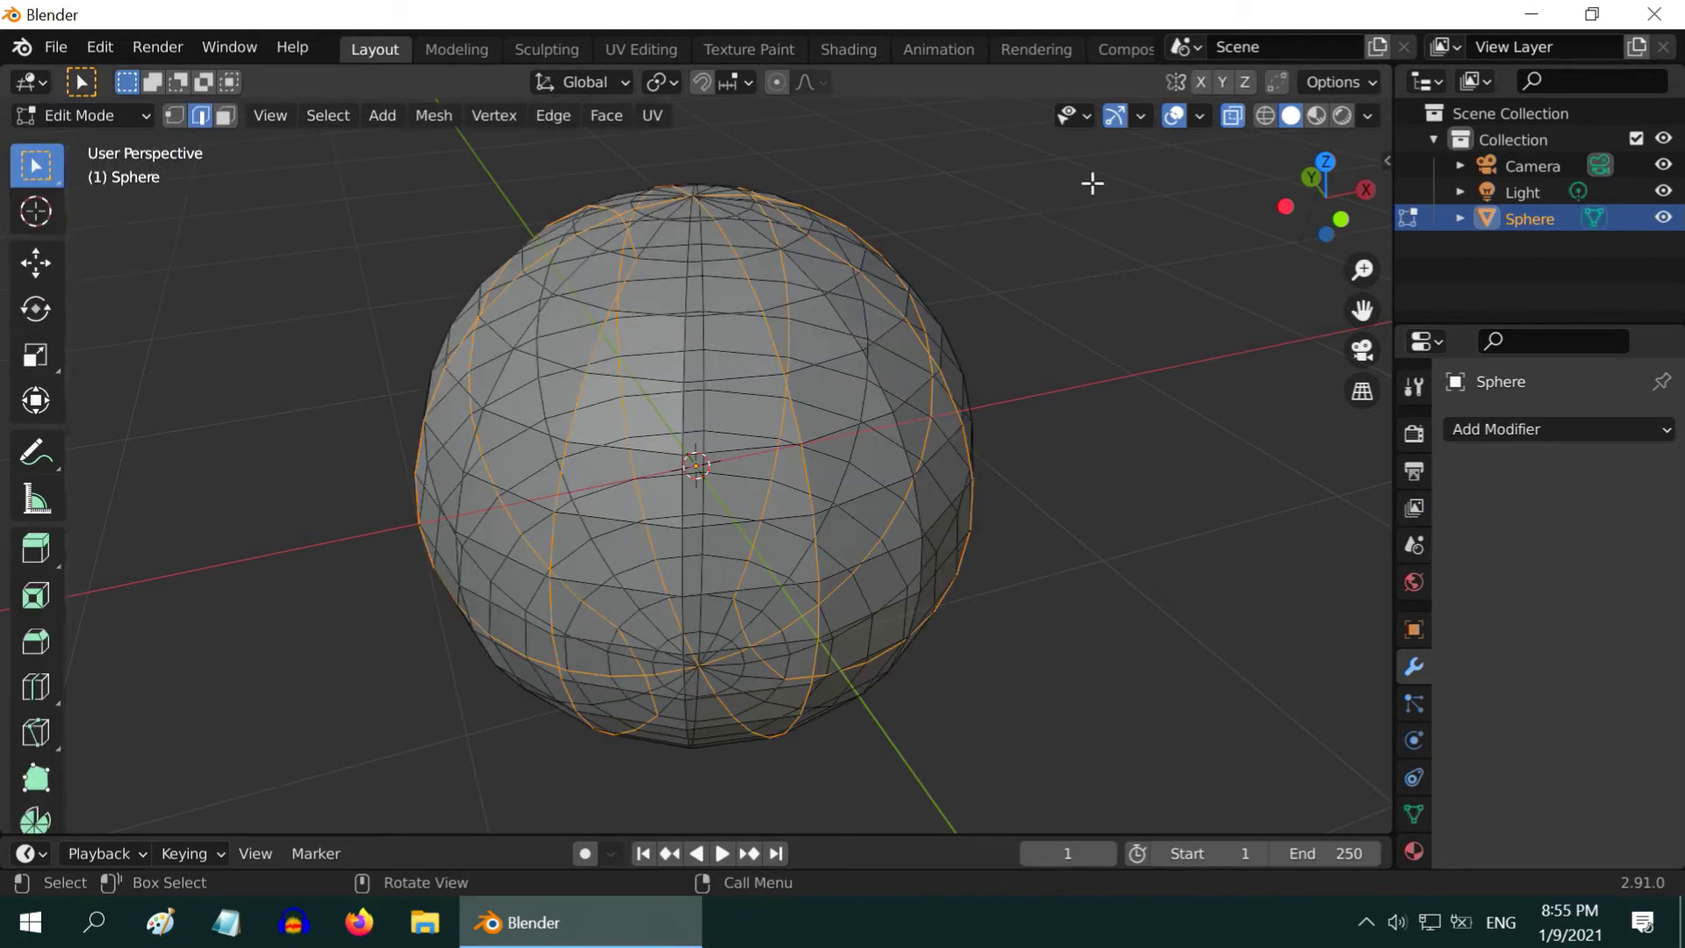
{"action": "left_click", "coordinate": [1234, 115]}
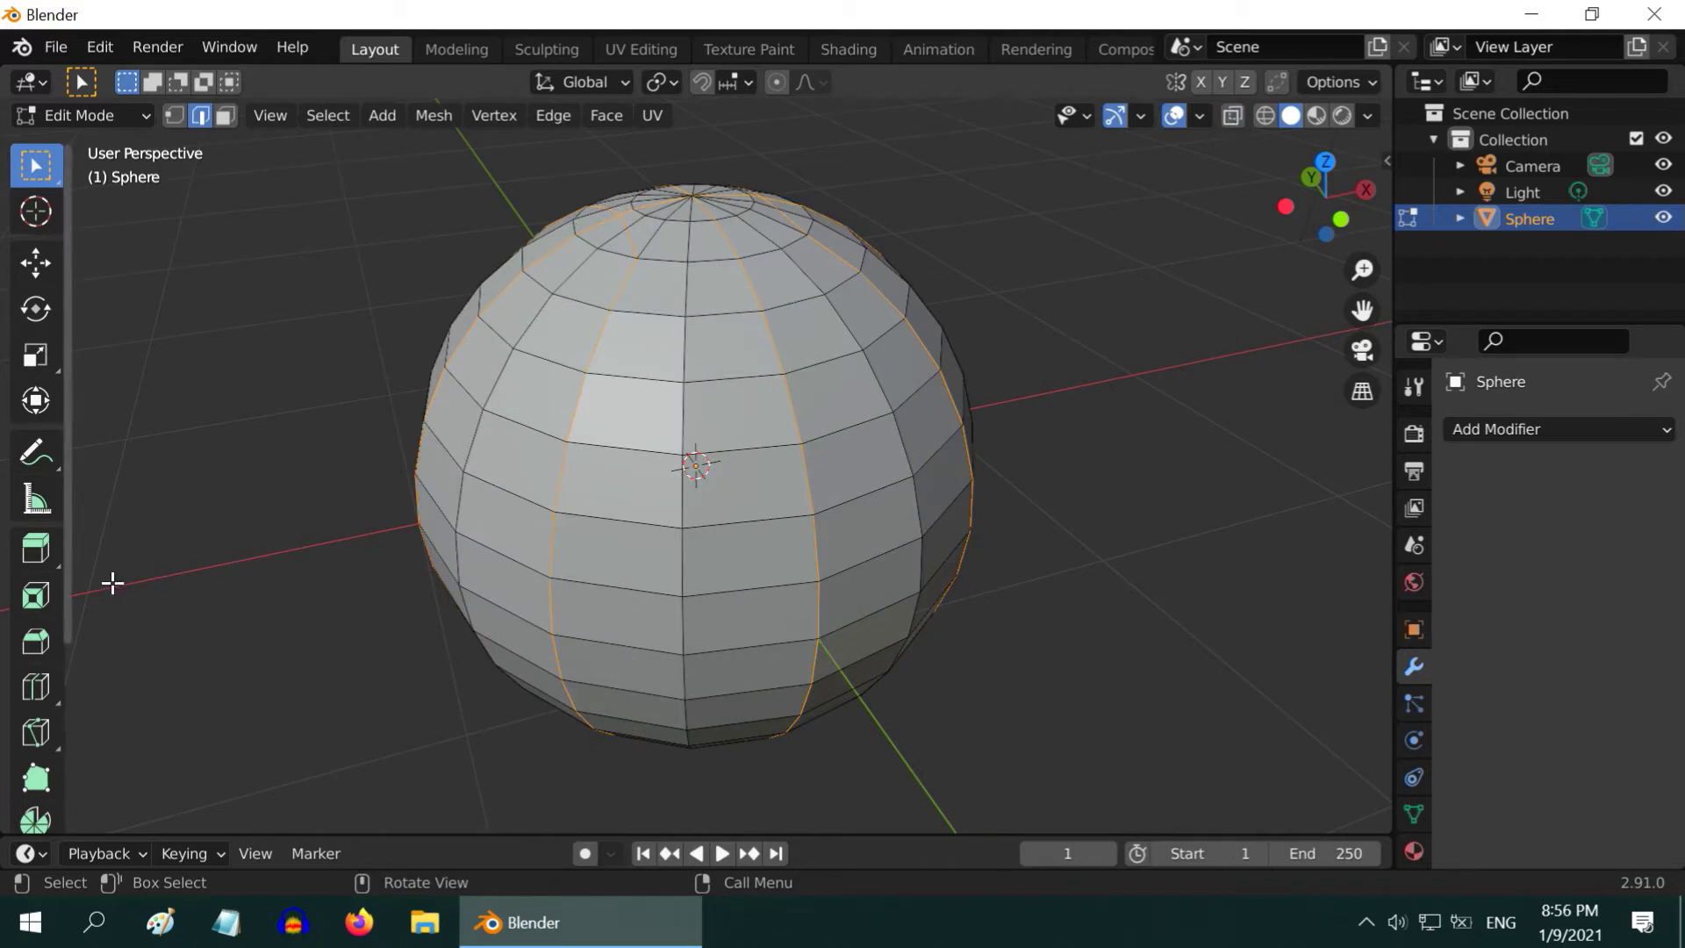
{"action": "left_click", "coordinate": [45, 630]}
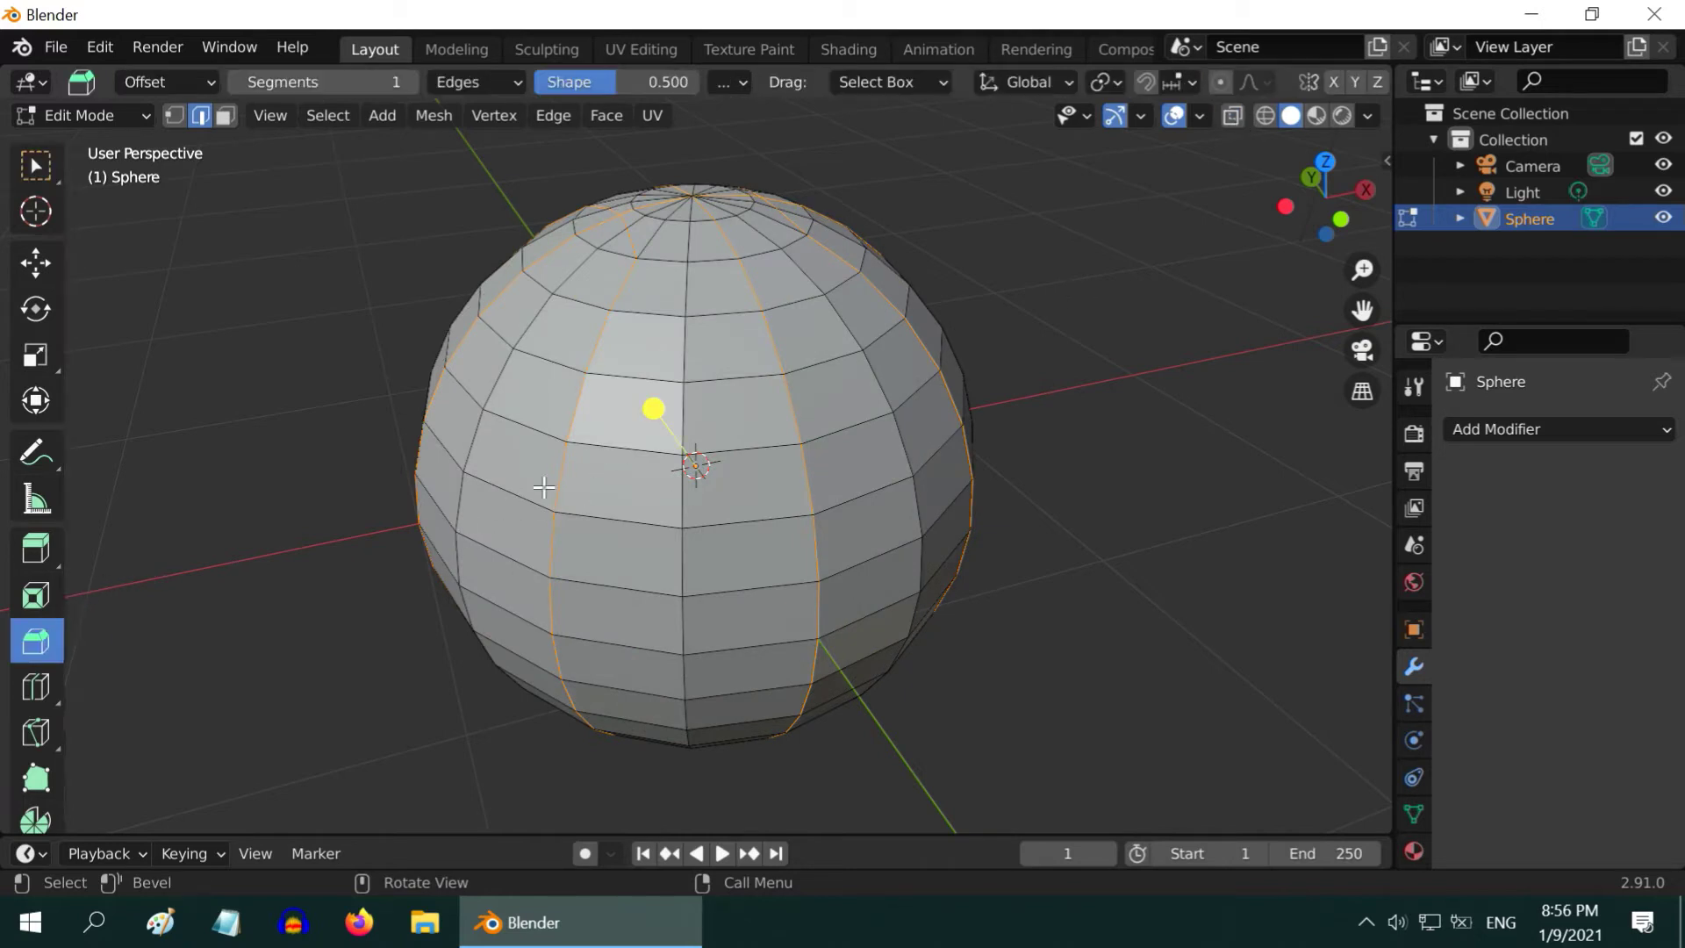
{"action": "left_click_drag", "start_coordinate": [655, 413], "coordinate": [651, 401]}
{"action": "left_click", "coordinate": [114, 805]}
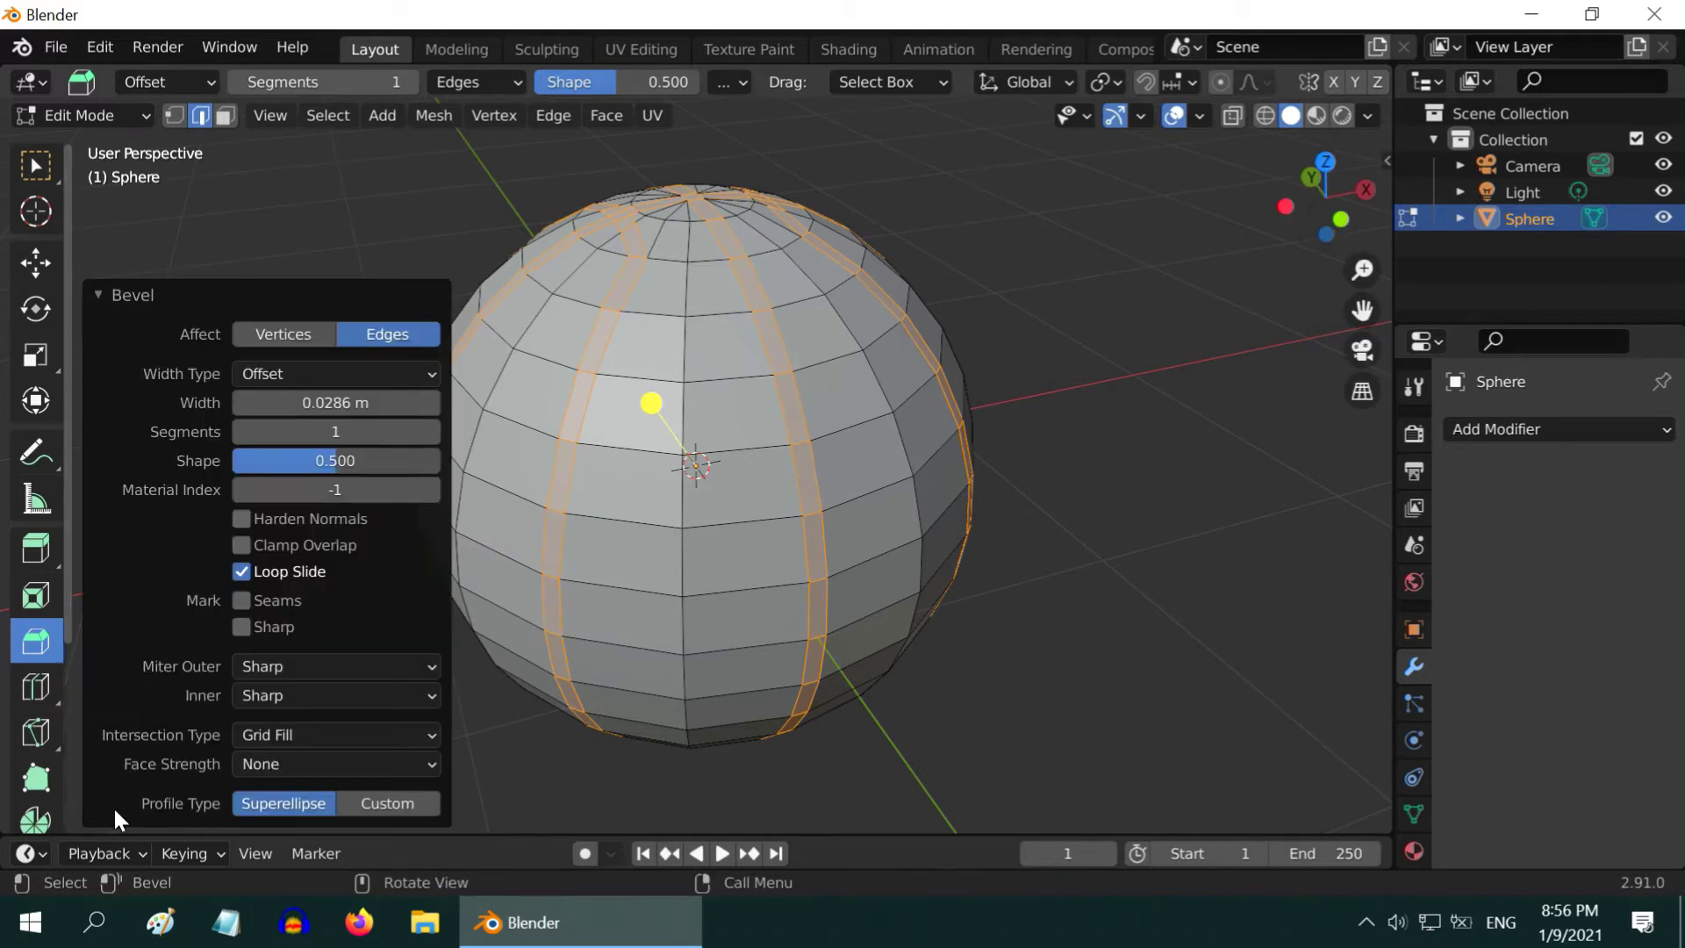
{"action": "left_click", "coordinate": [354, 431]}
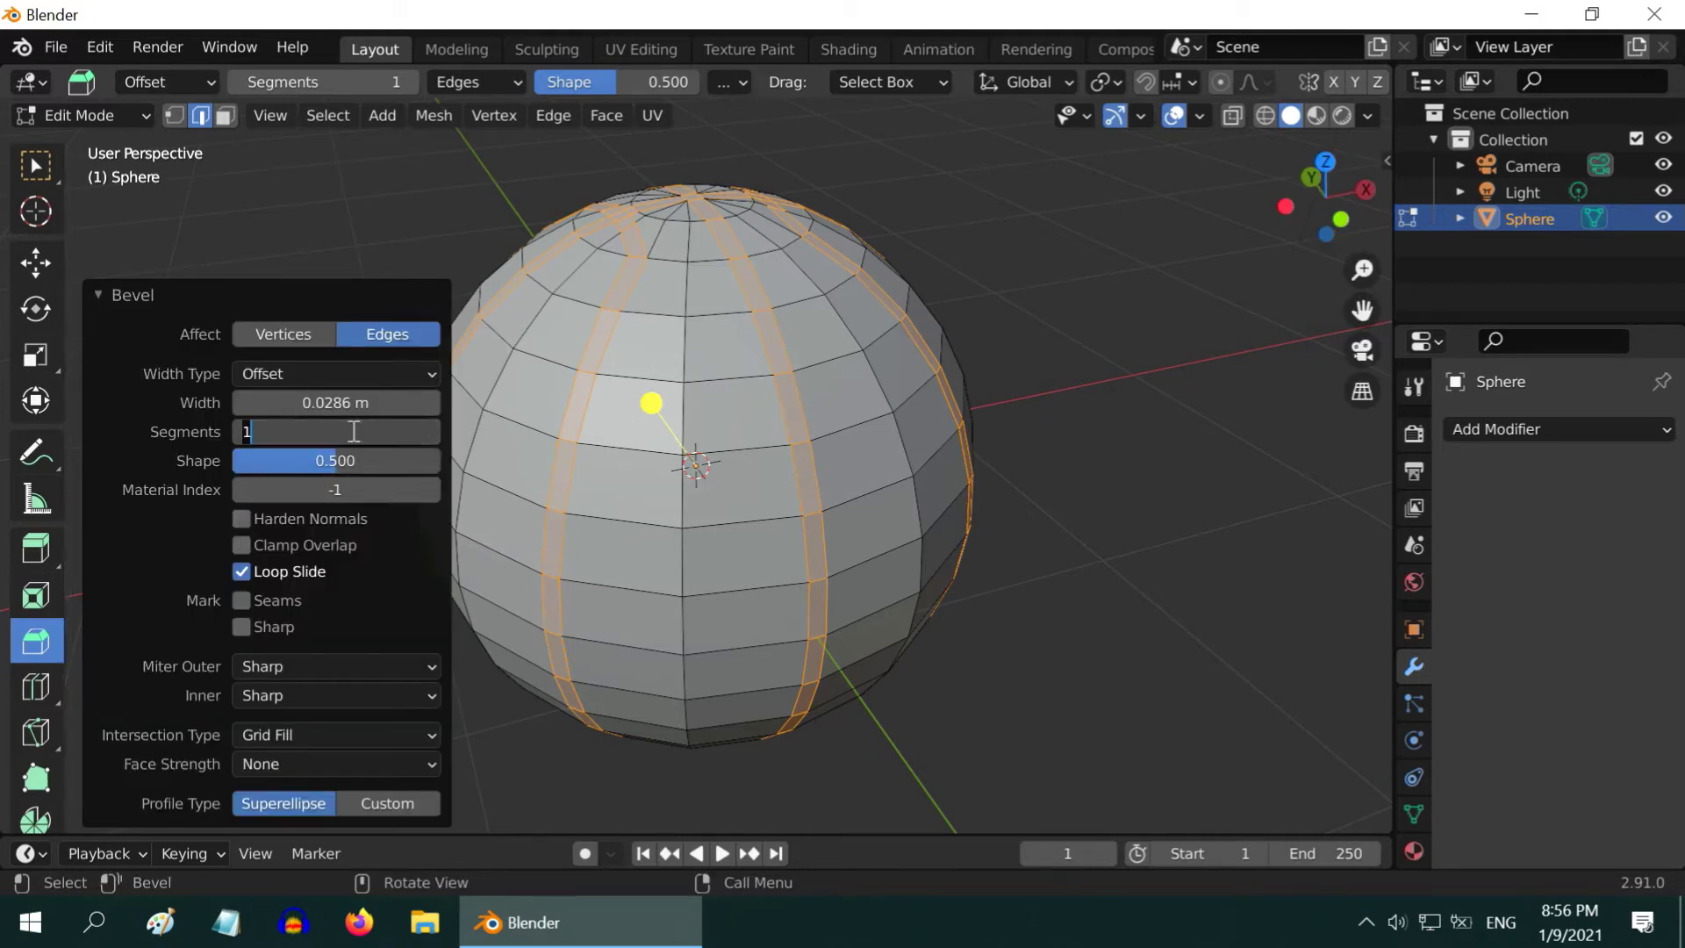
{"action": "key", "text": "Return"}
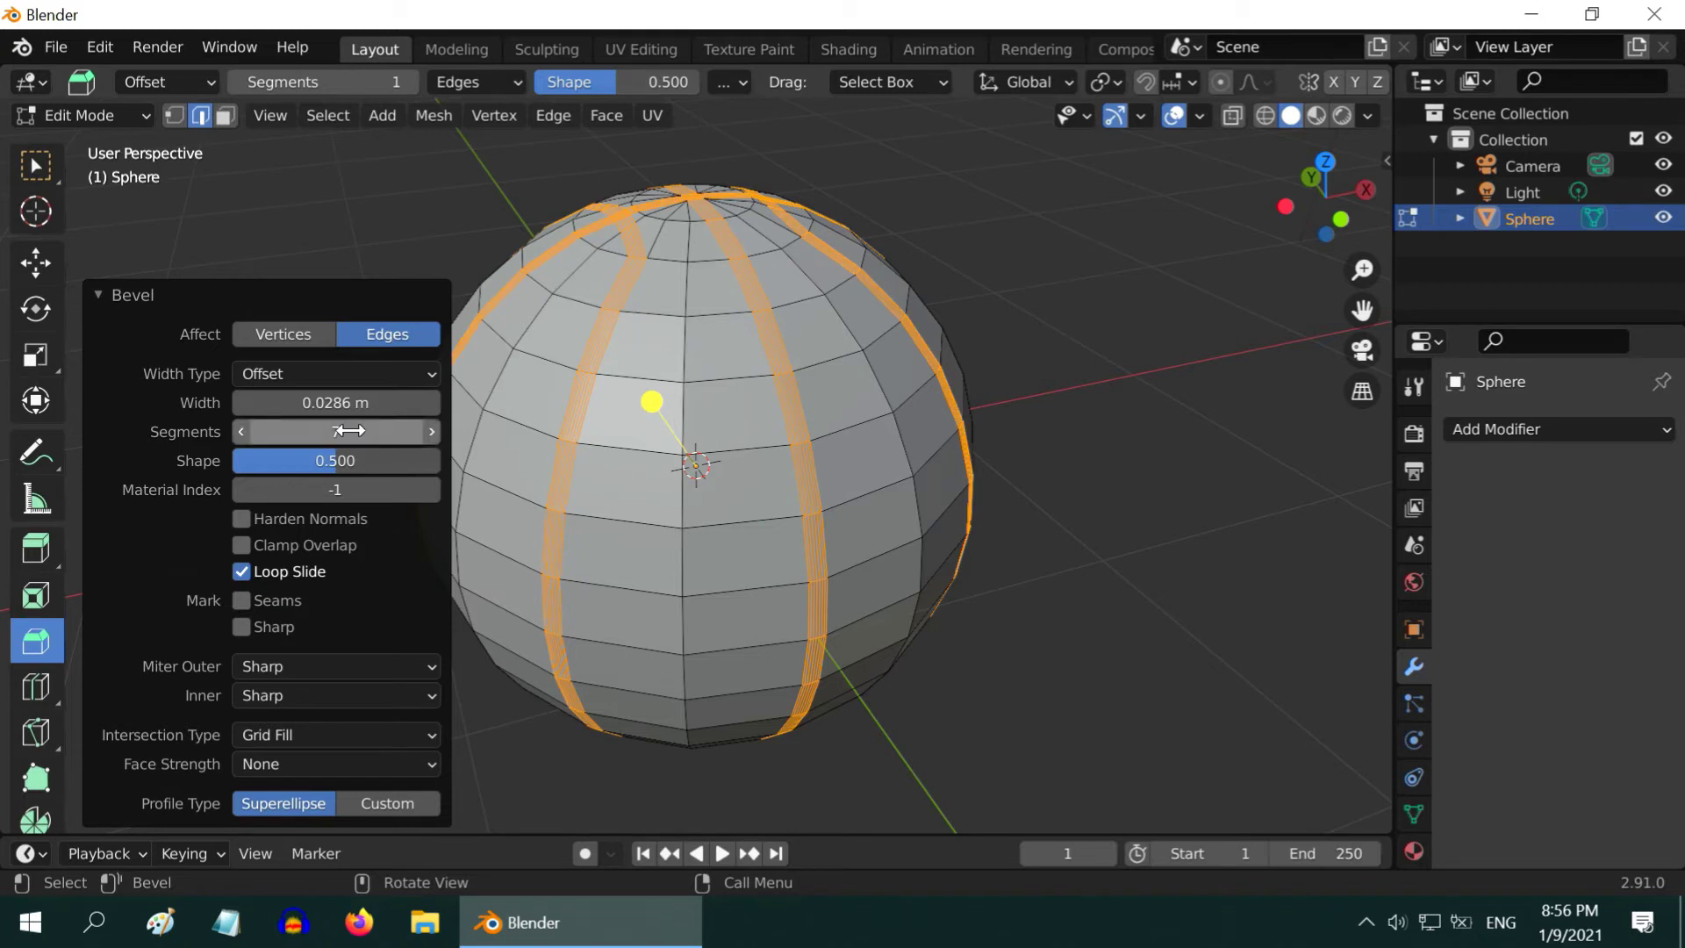
{"action": "left_click", "coordinate": [102, 293]}
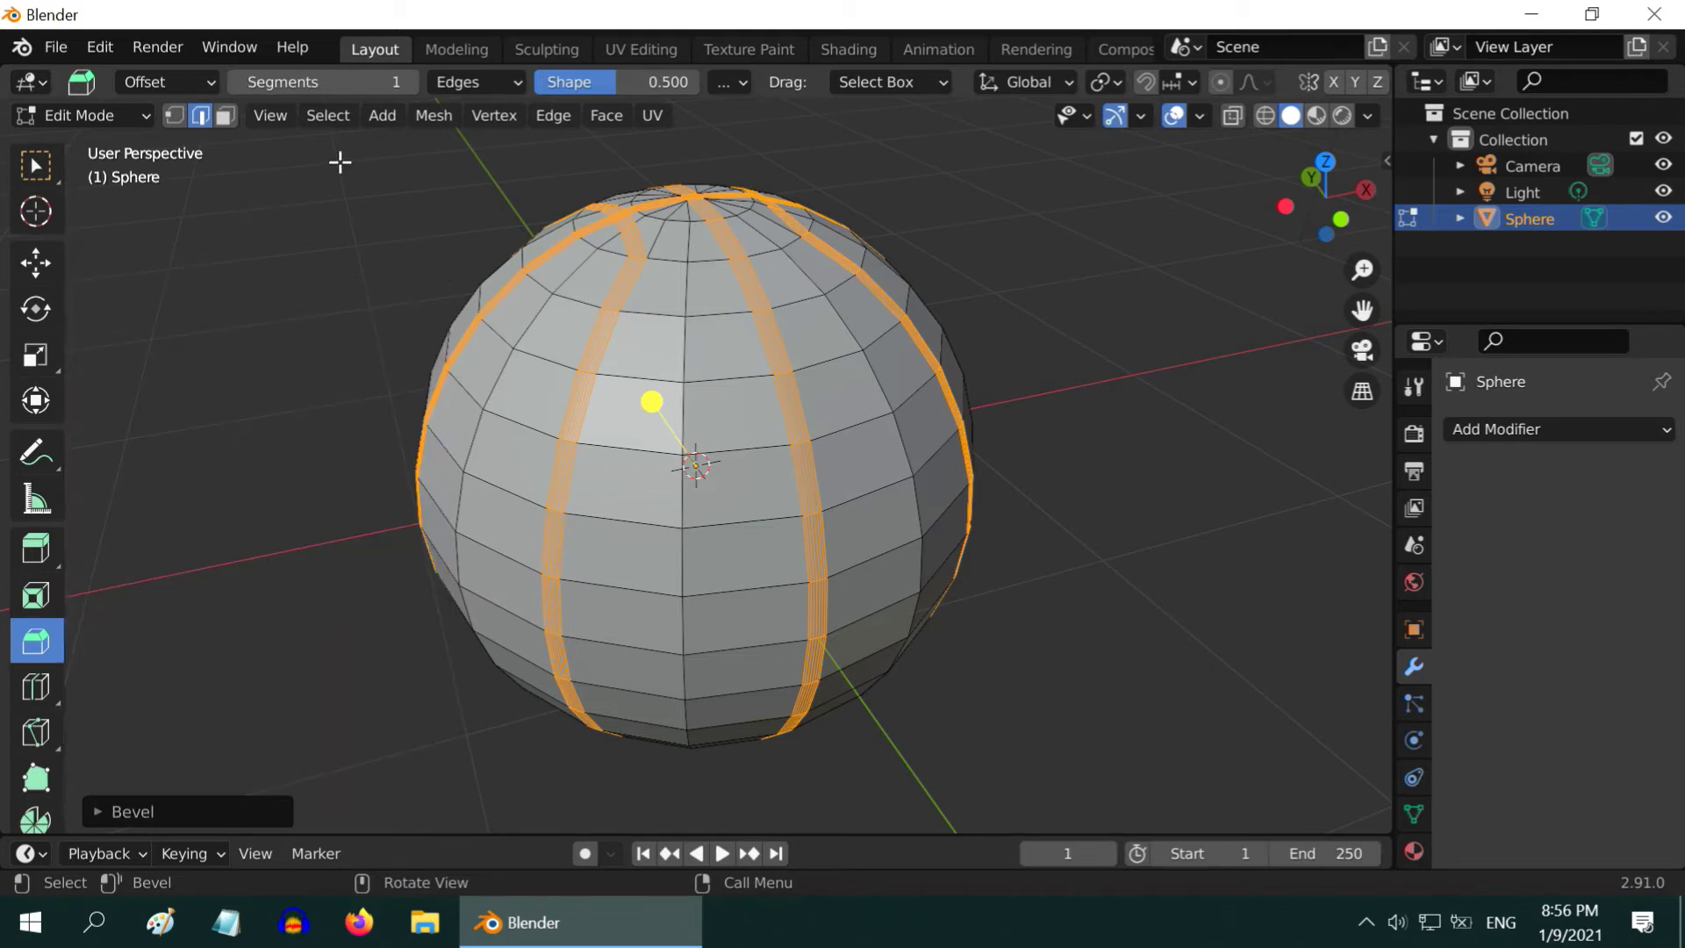
- Shrink the selection to the bands' inner faces and scale them inward to about 0.9914
{"action": "left_click", "coordinate": [331, 115]}
{"action": "mouse_move", "coordinate": [430, 478]}
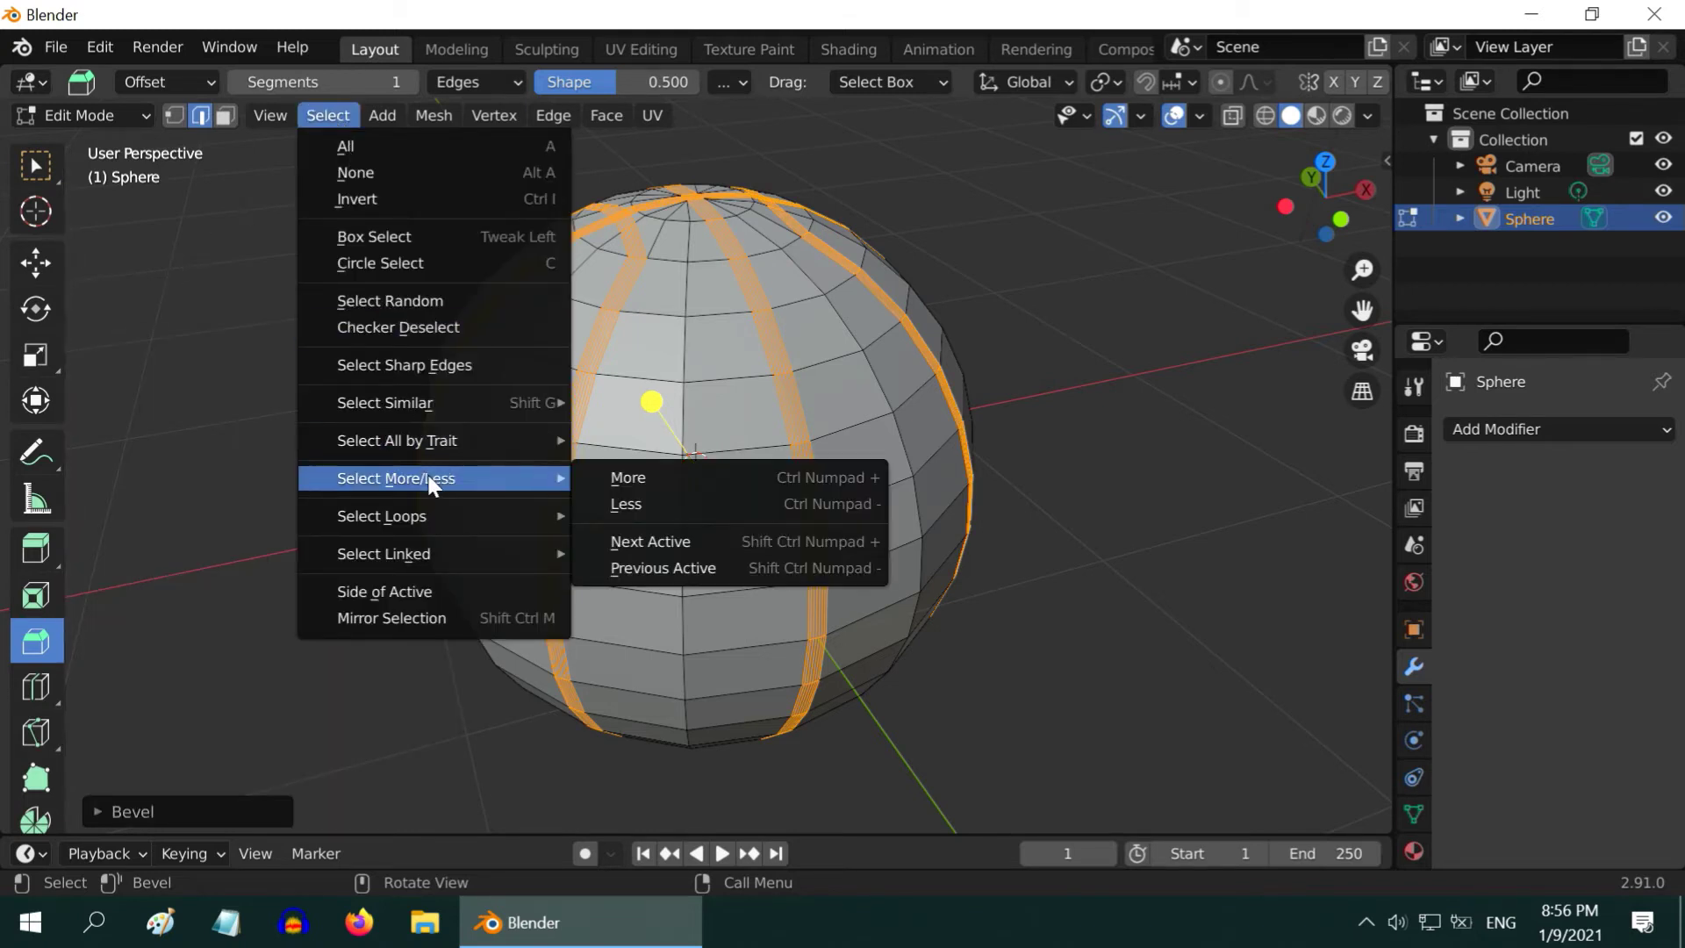
{"action": "left_click", "coordinate": [687, 504]}
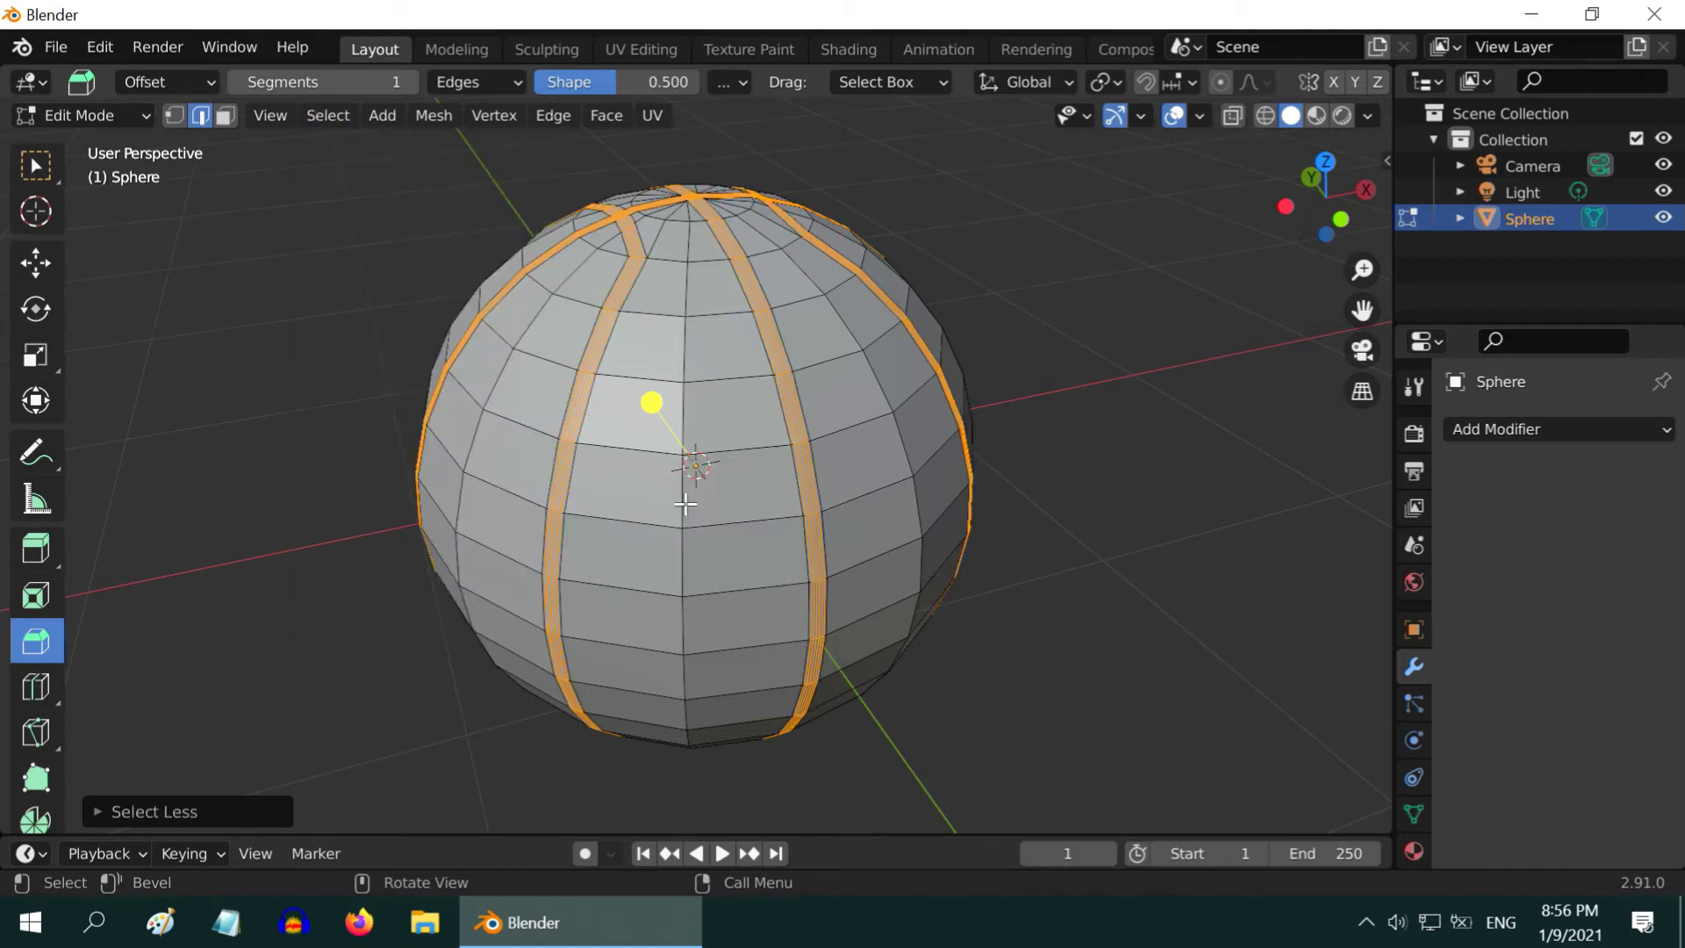
{"action": "left_click", "coordinate": [42, 354]}
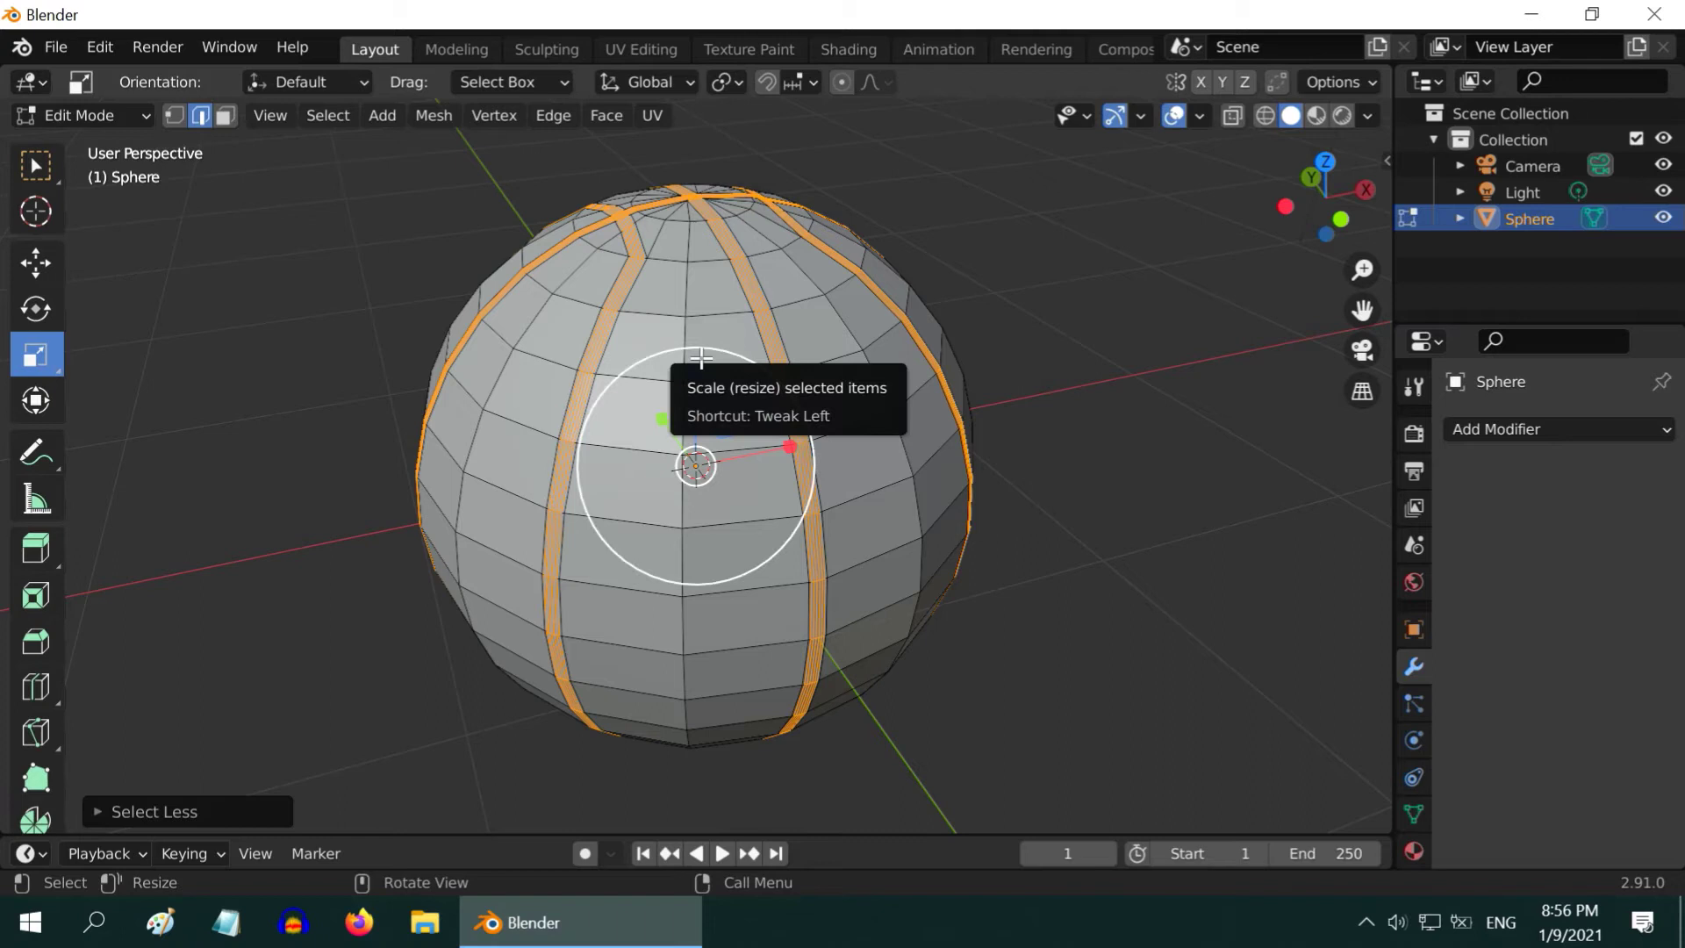
{"action": "left_click_drag", "start_coordinate": [701, 360], "coordinate": [700, 363]}
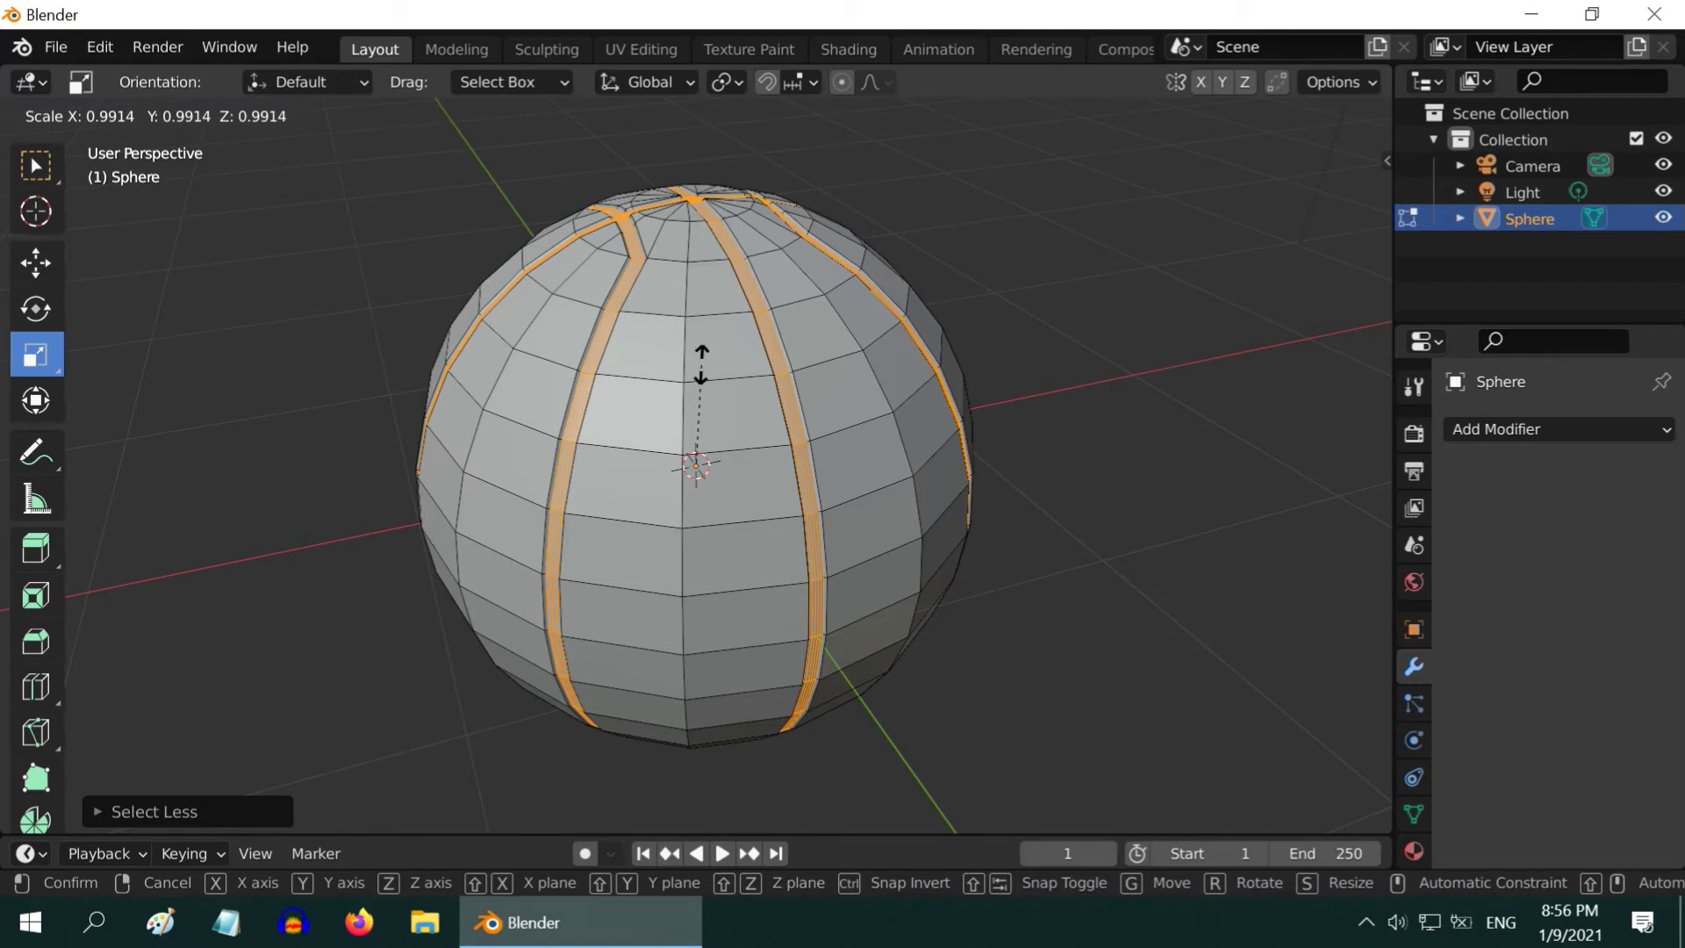
{"action": "left_click_drag", "start_coordinate": [700, 365], "coordinate": [701, 364]}
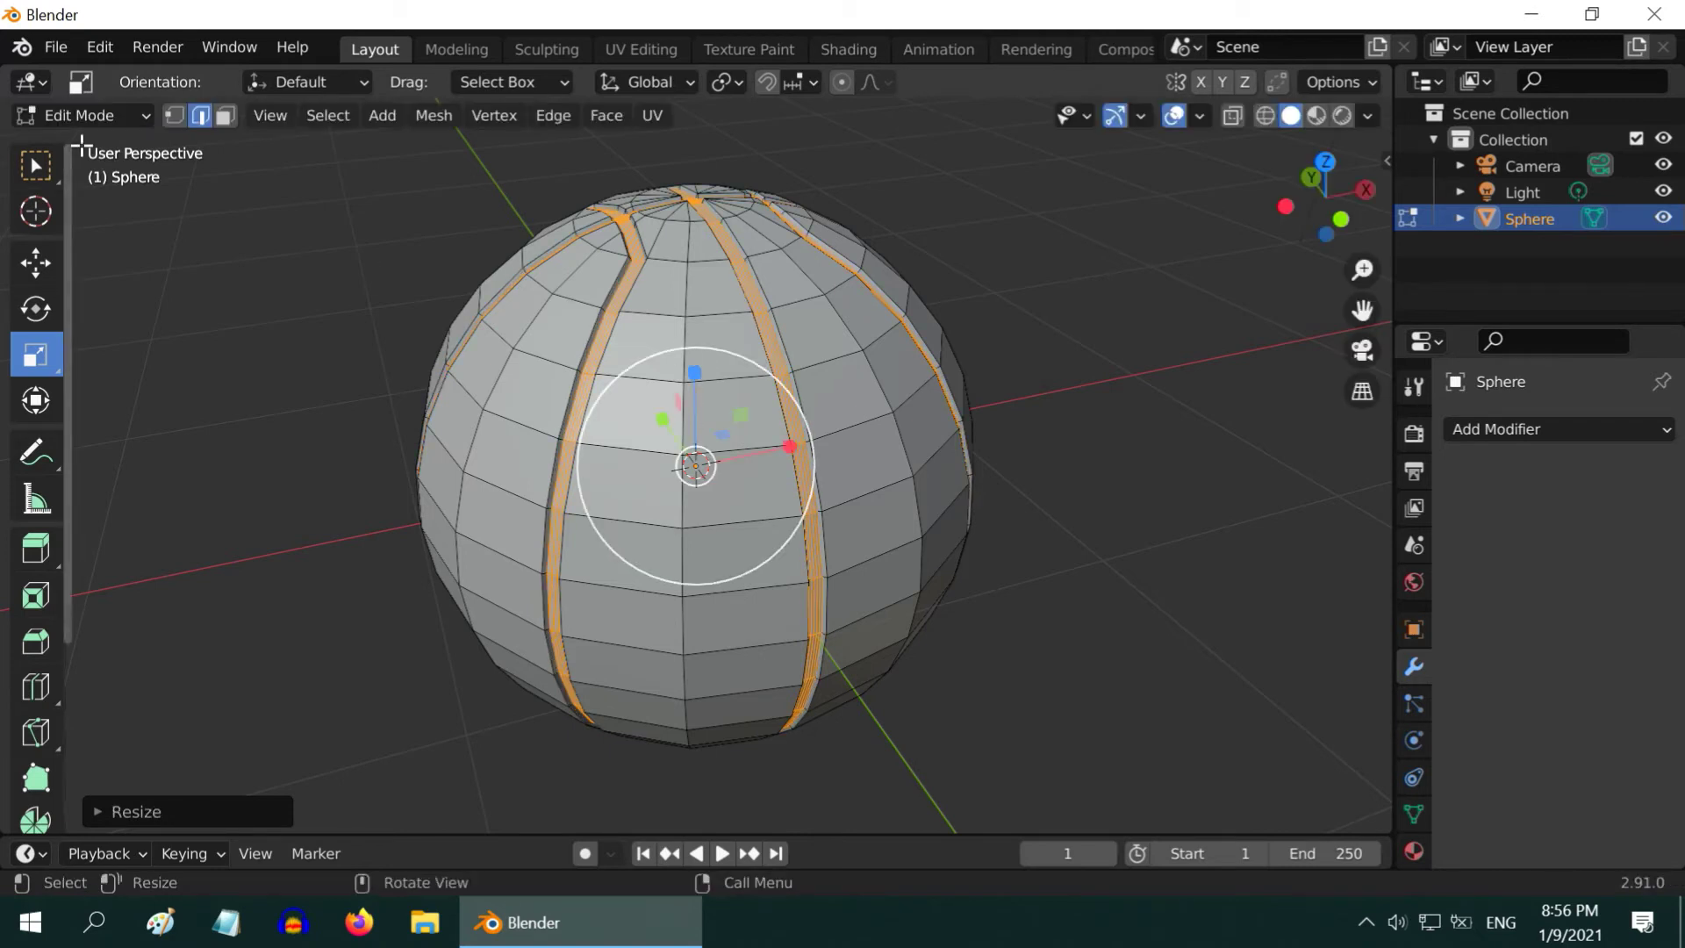
- In Object Mode, add a Subdivision Surface modifier with viewport and render levels 3
{"action": "left_click", "coordinate": [70, 116]}
{"action": "left_click", "coordinate": [90, 148]}
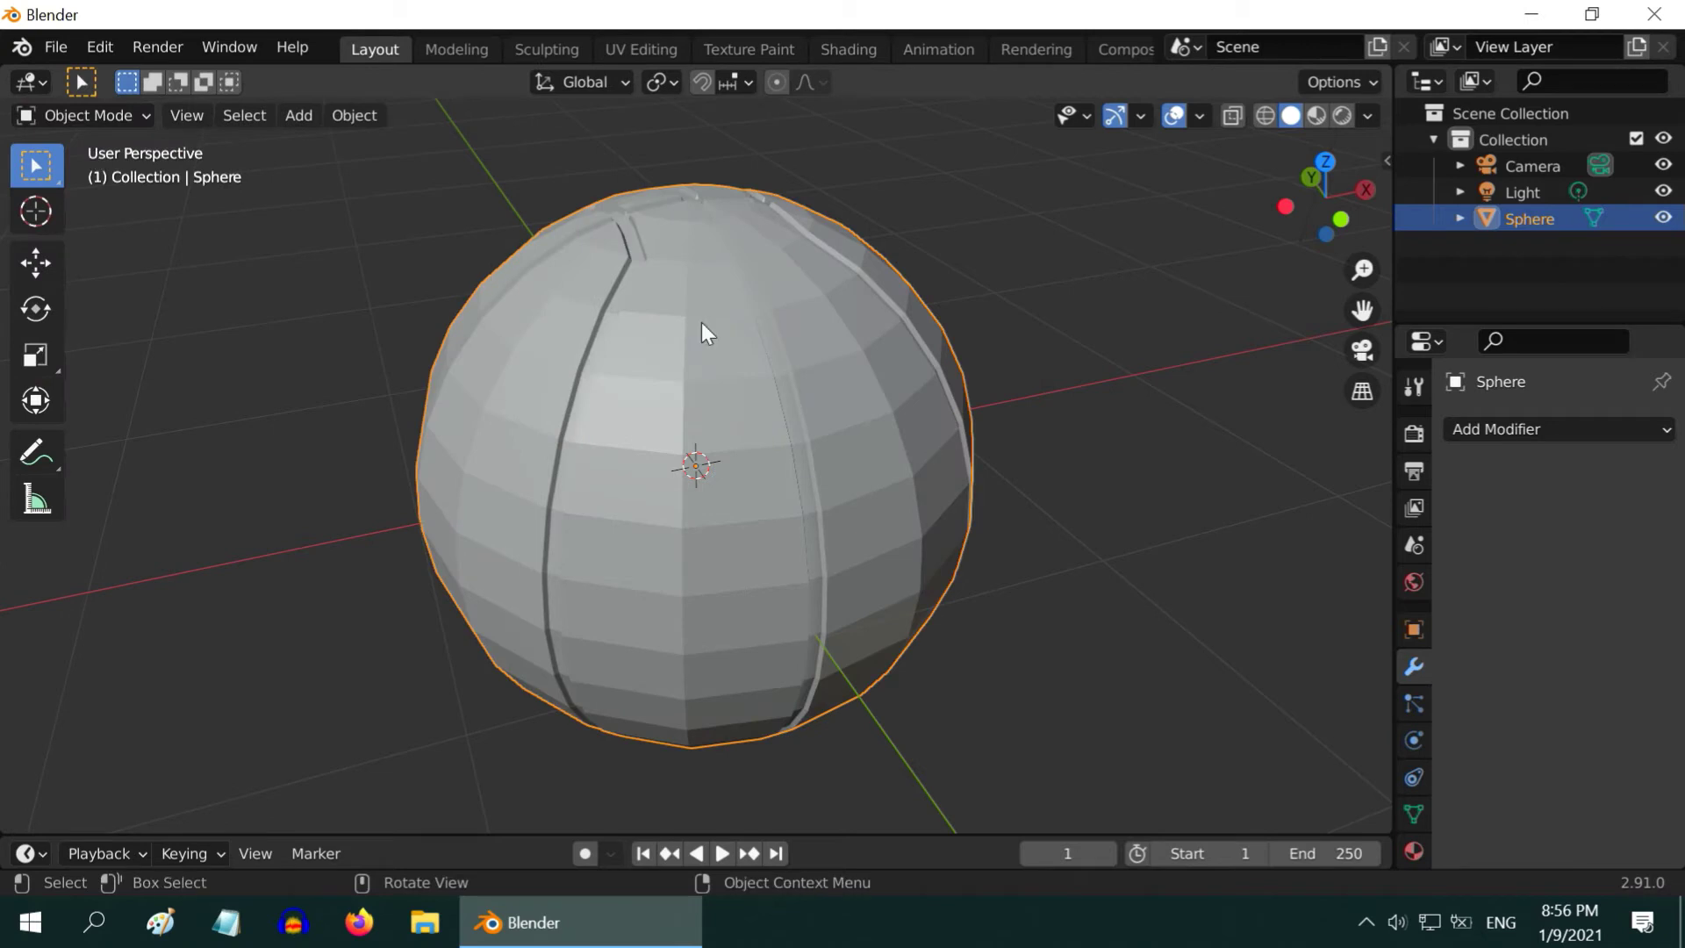
{"action": "left_click", "coordinate": [1475, 432]}
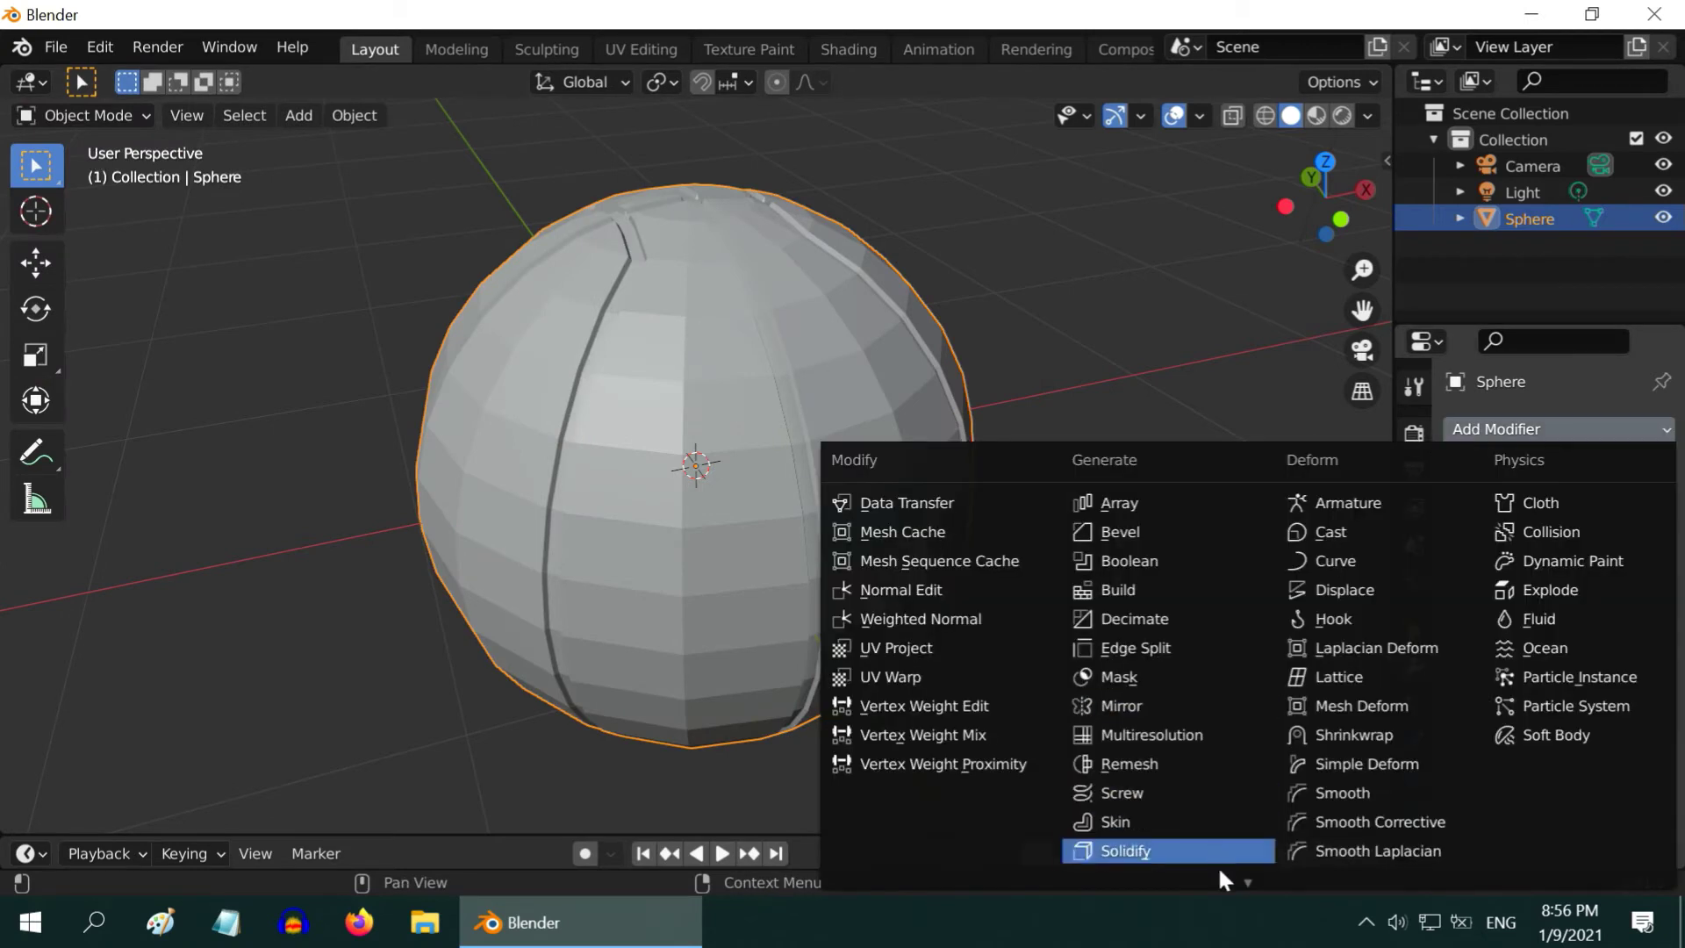
{"action": "left_click", "coordinate": [1181, 748]}
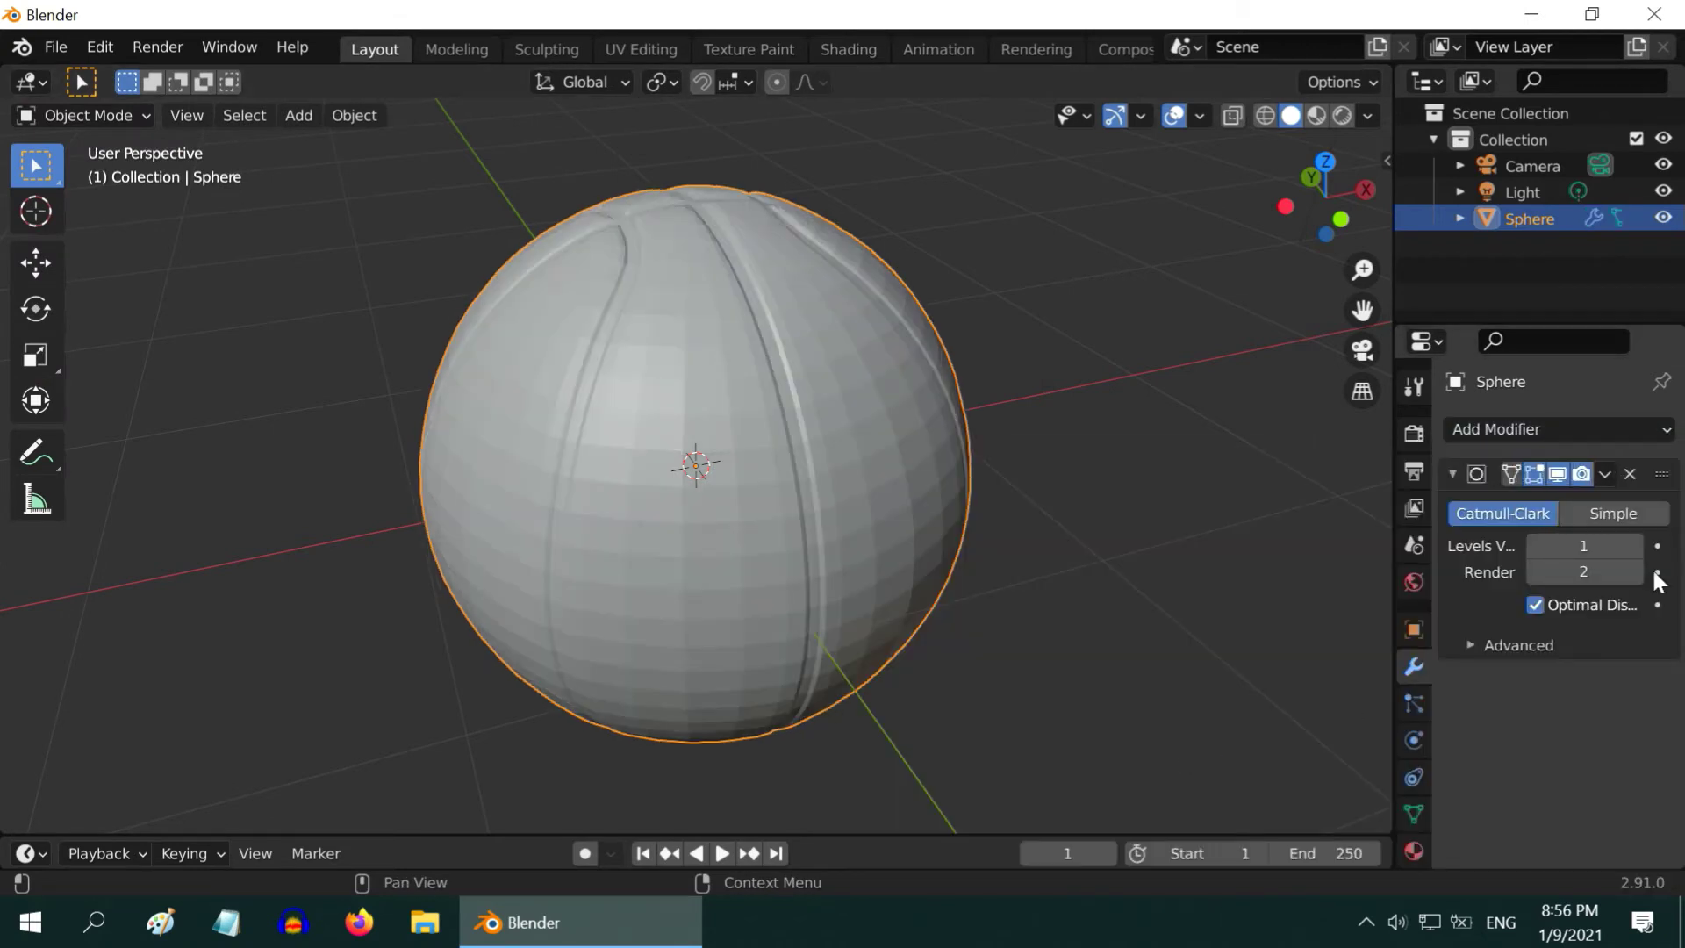
{"action": "left_click", "coordinate": [1636, 542]}
{"action": "left_click", "coordinate": [1634, 543]}
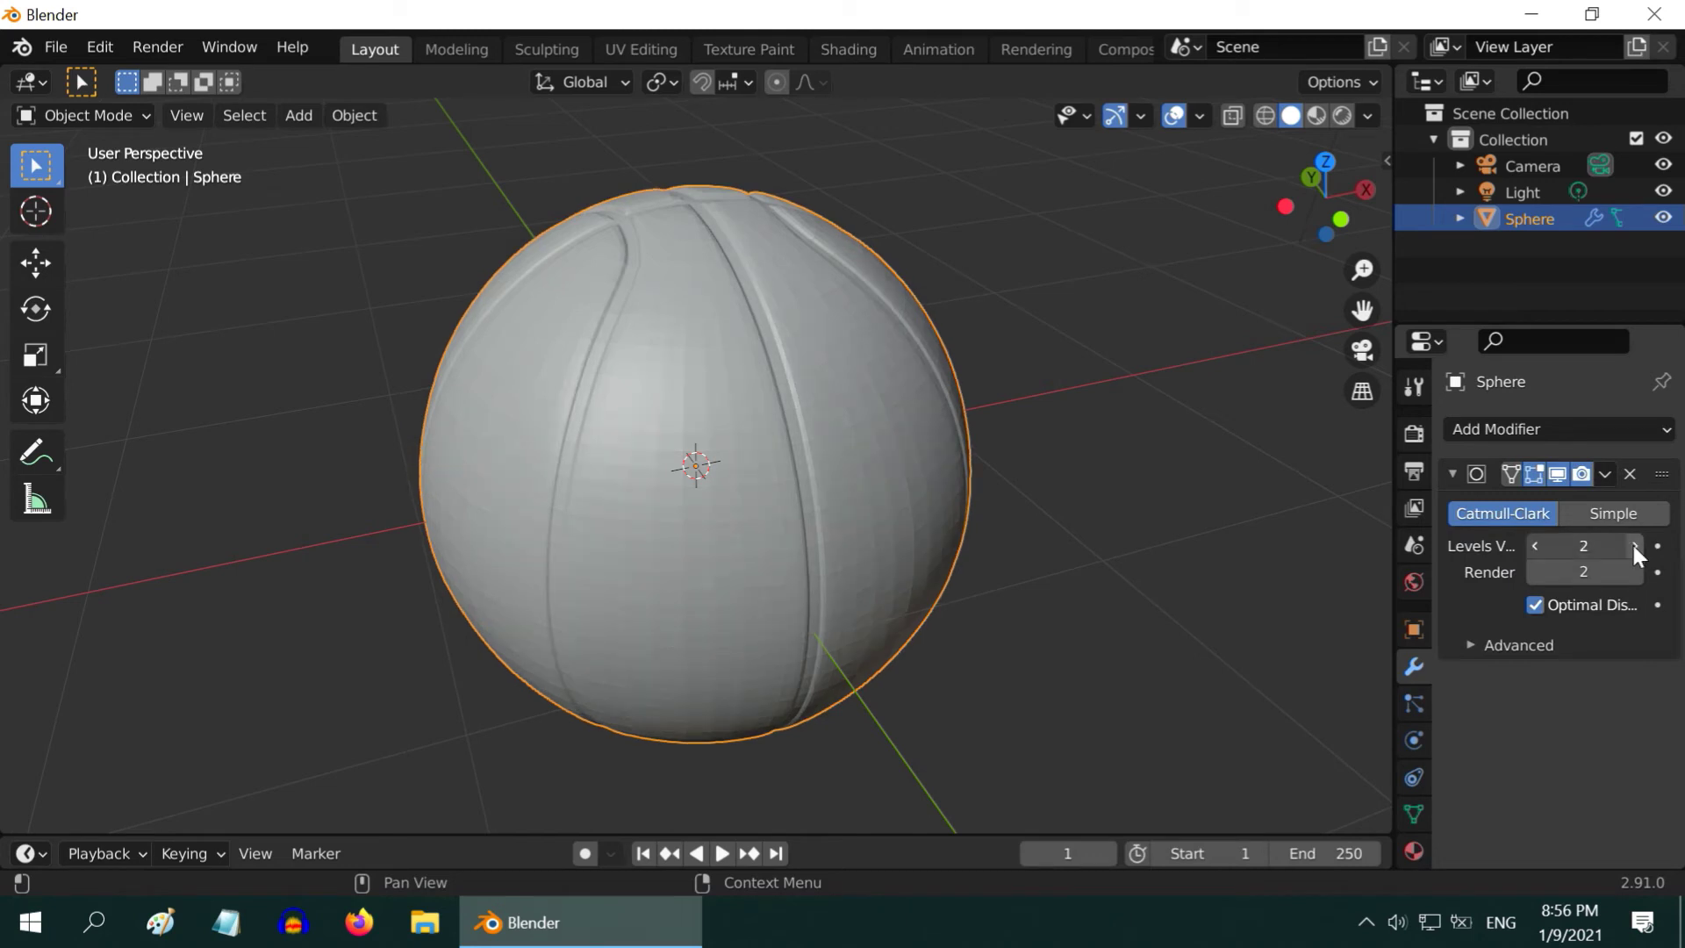
{"action": "left_click", "coordinate": [1634, 572]}
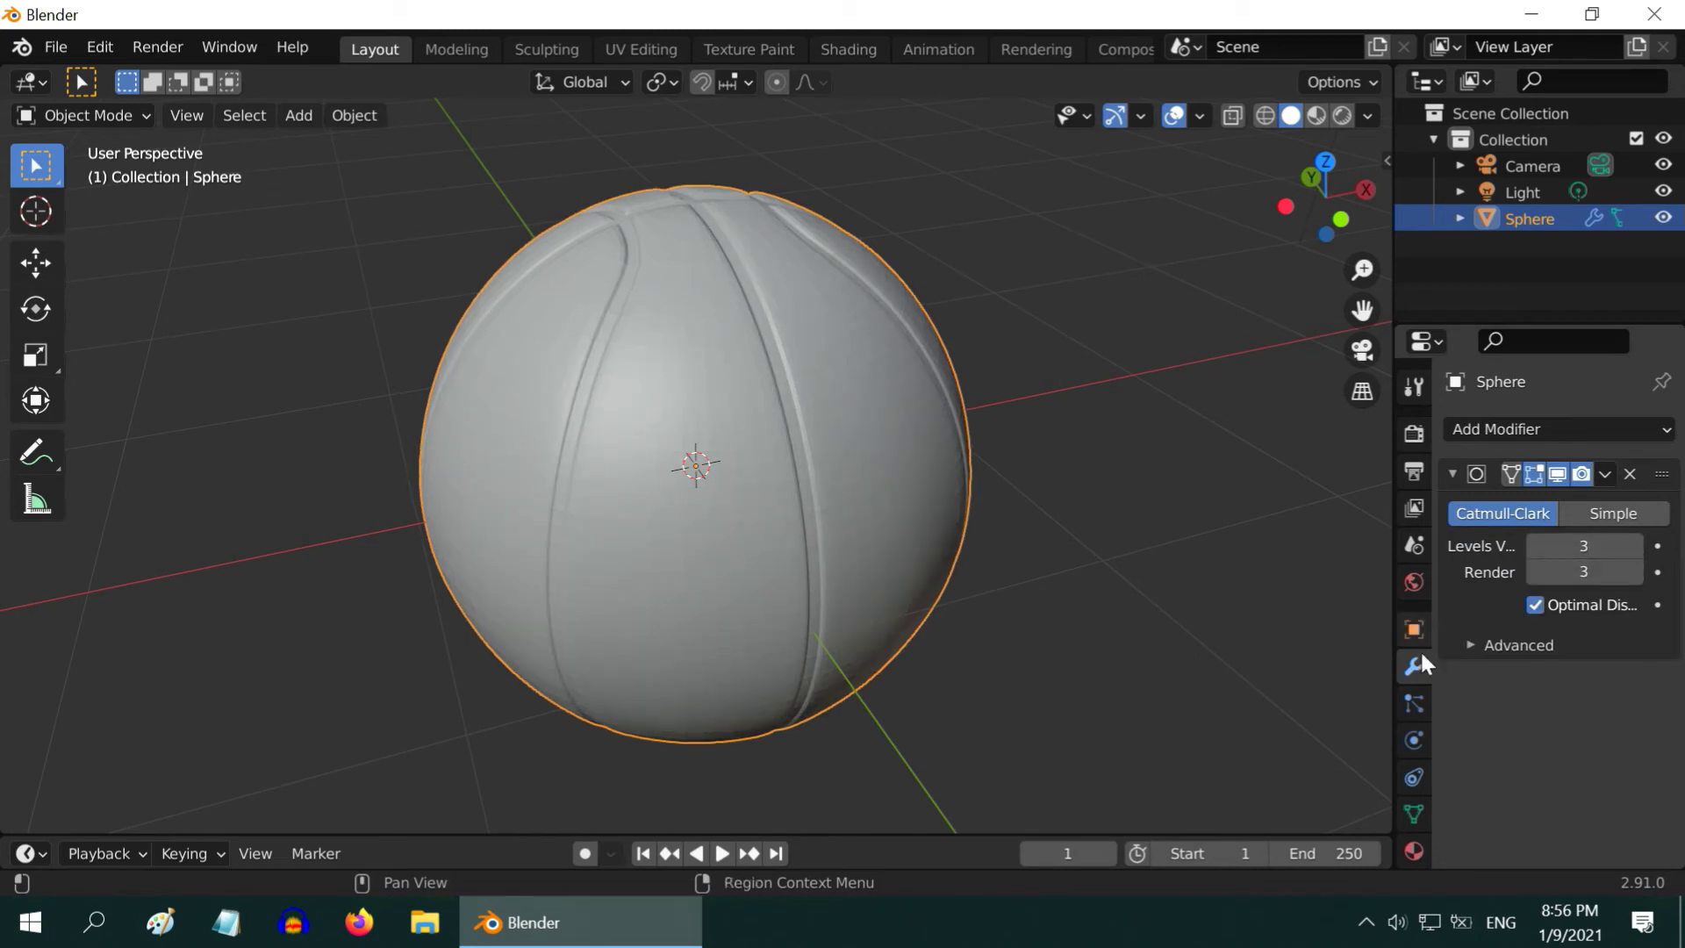
- Create a red Material.001 for the sphere and preview it in rendered view
{"action": "left_click", "coordinate": [1410, 844]}
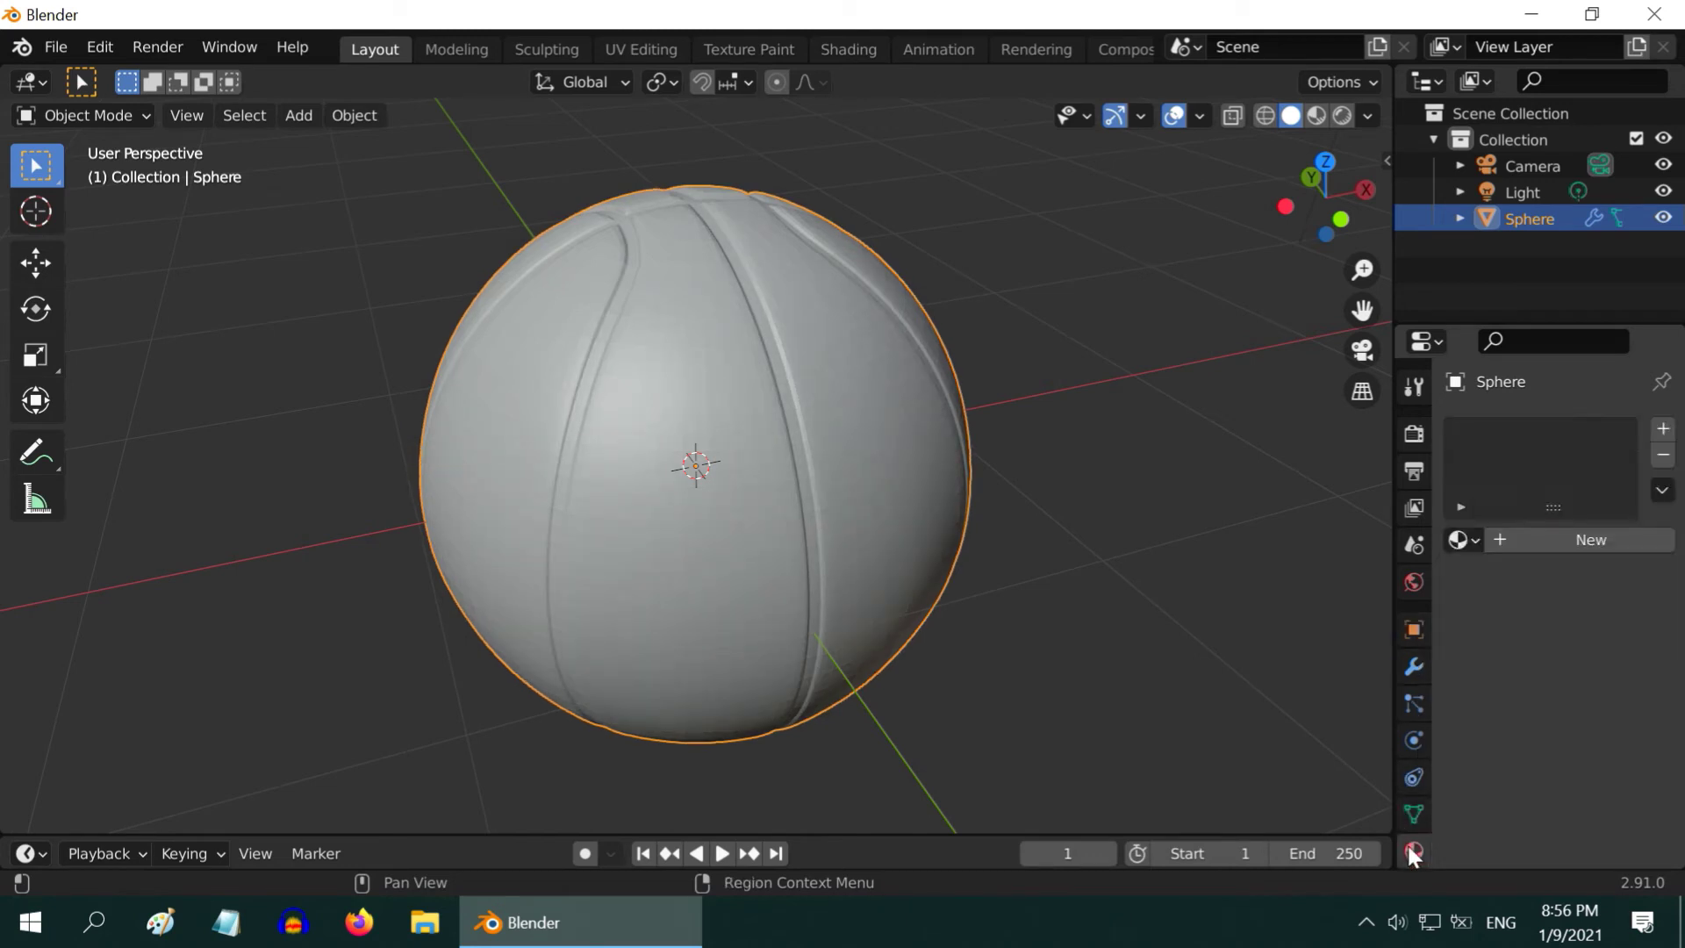
{"action": "left_click", "coordinate": [1552, 540]}
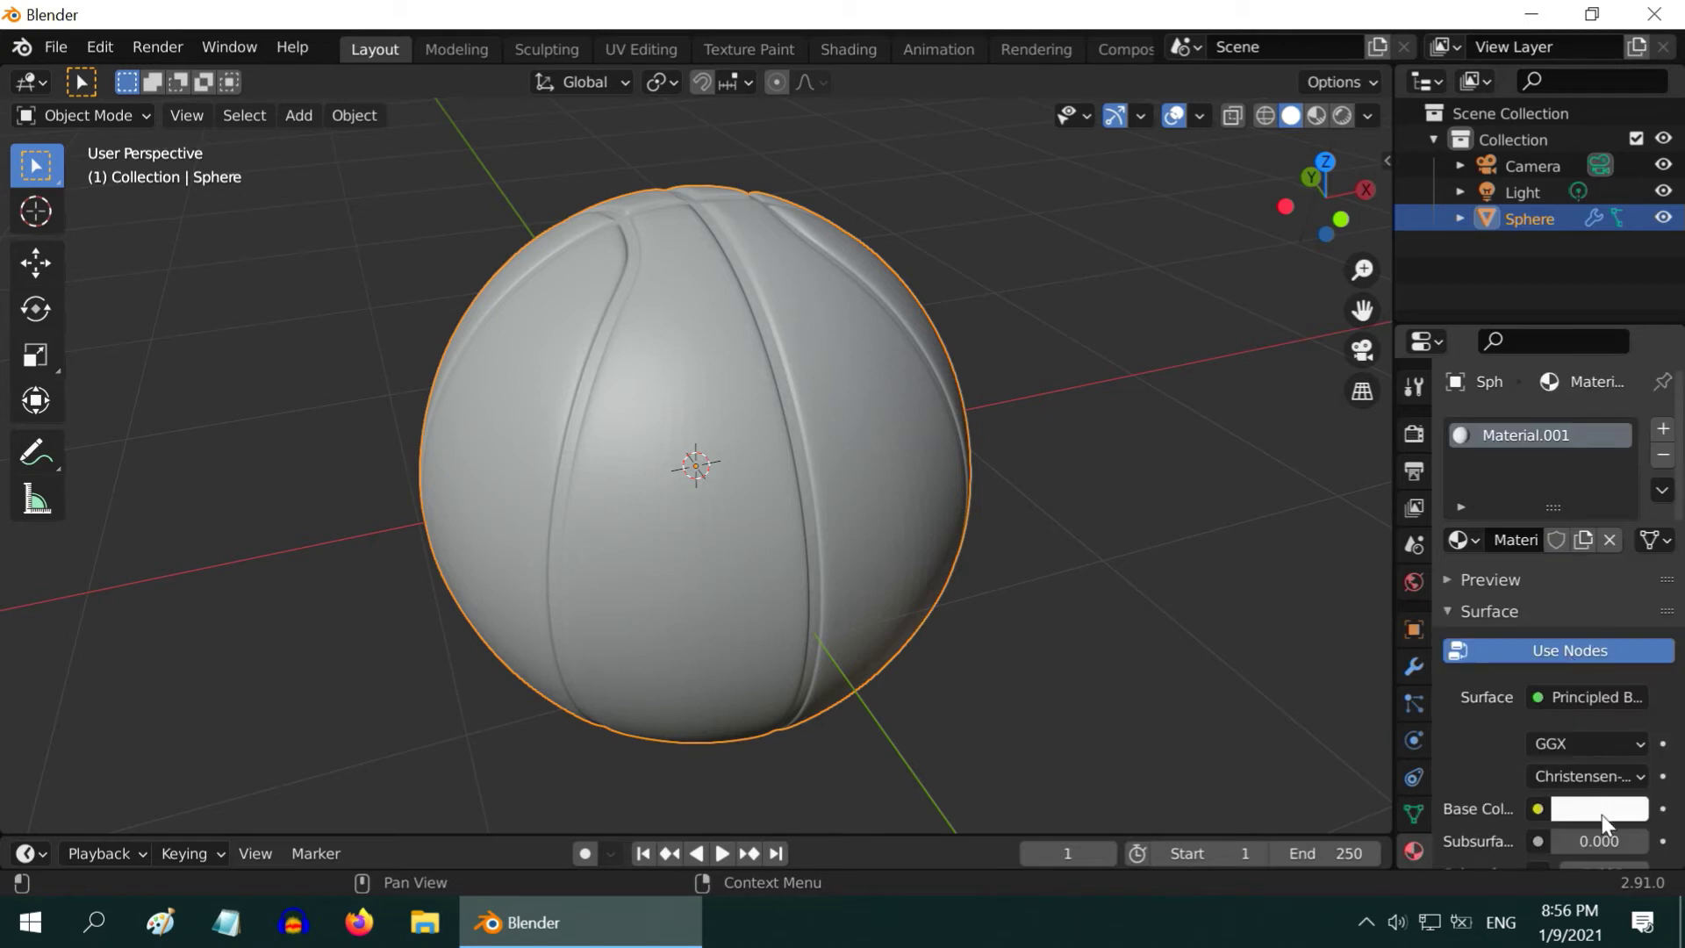
{"action": "left_click", "coordinate": [1602, 812]}
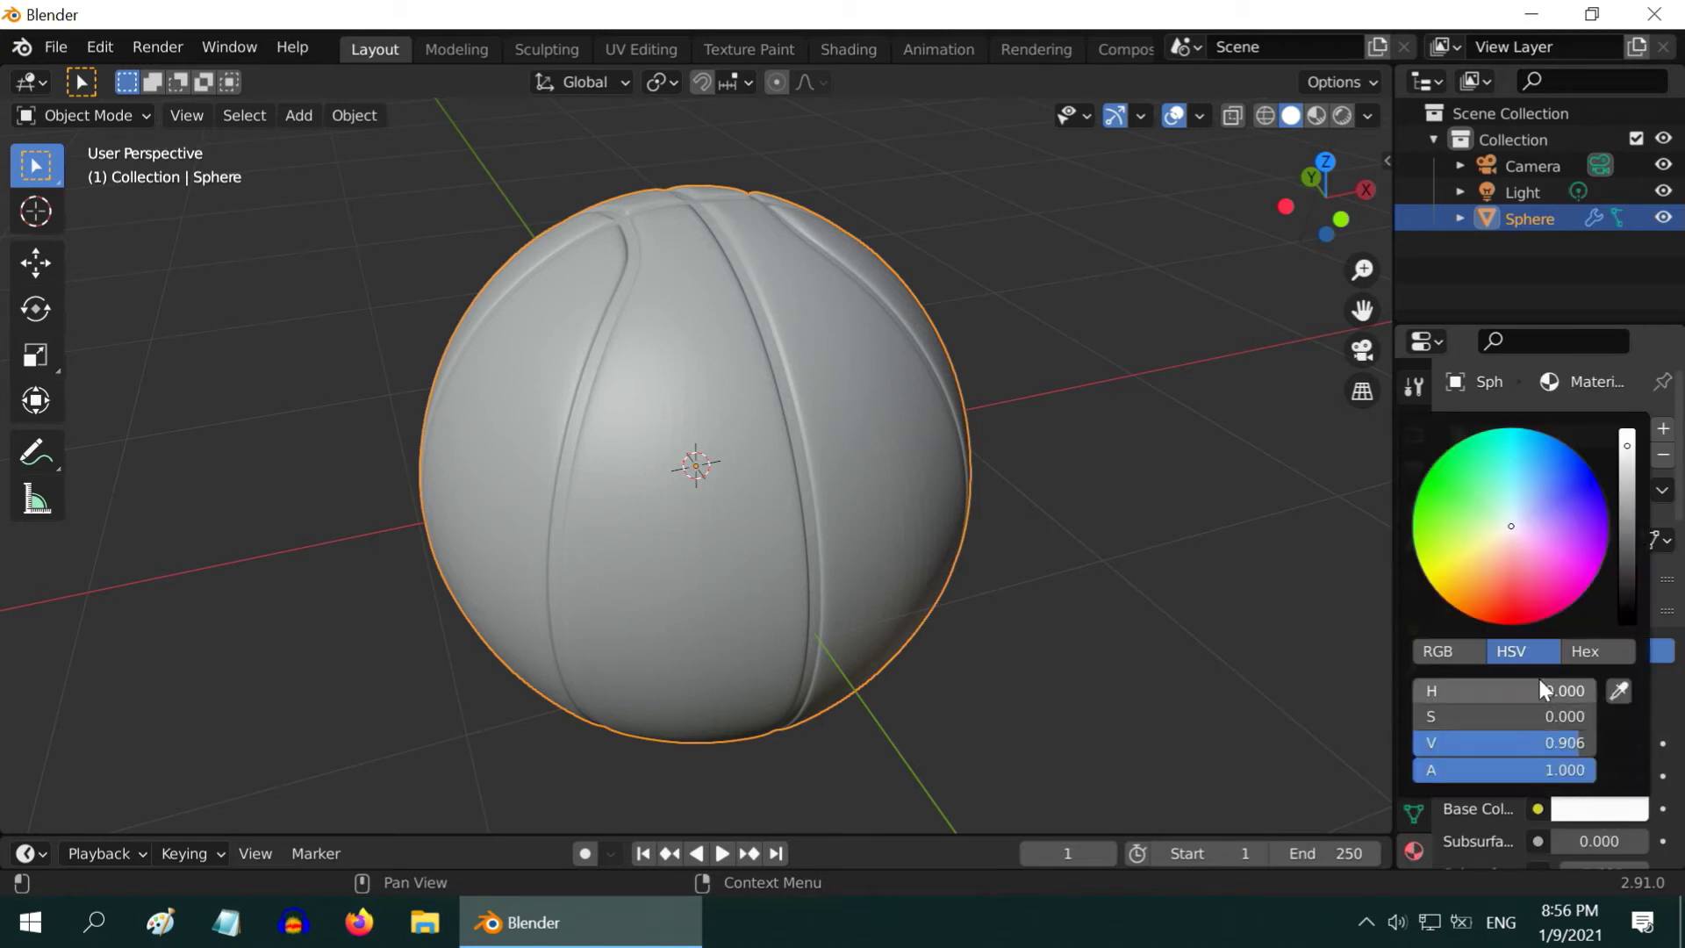
{"action": "left_click", "coordinate": [1503, 615]}
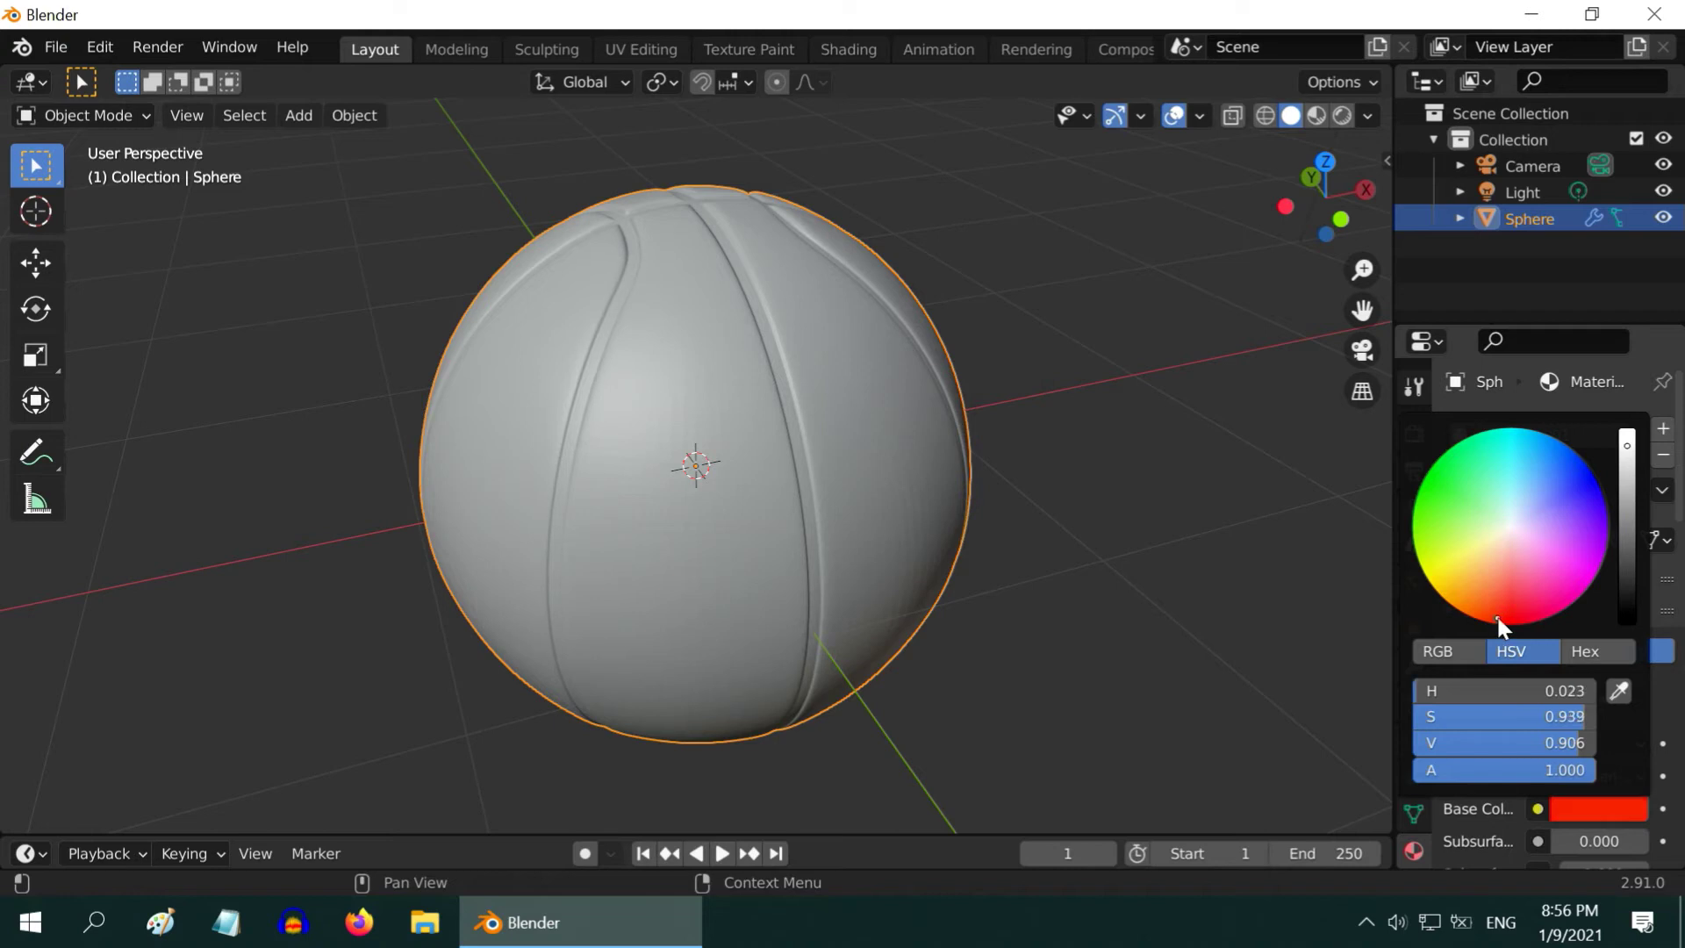
{"action": "left_click", "coordinate": [1343, 115]}
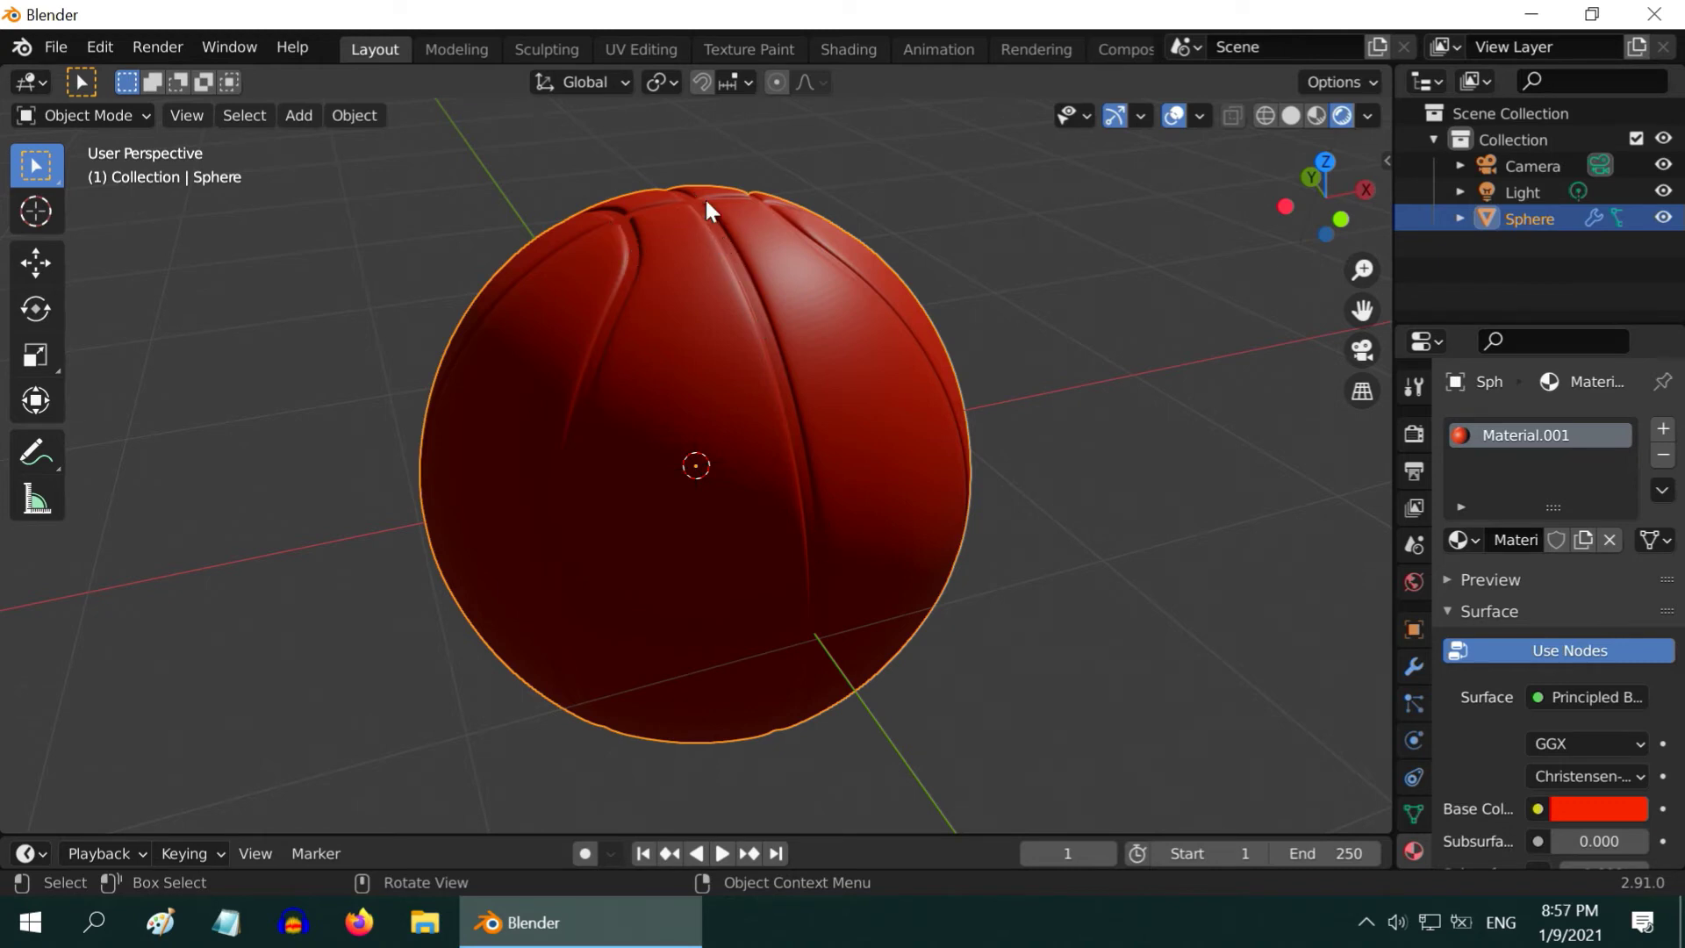
- Add a second material slot with a new Material.002 whose base colour is black
{"action": "left_click", "coordinate": [1663, 432]}
{"action": "left_click", "coordinate": [1564, 597]}
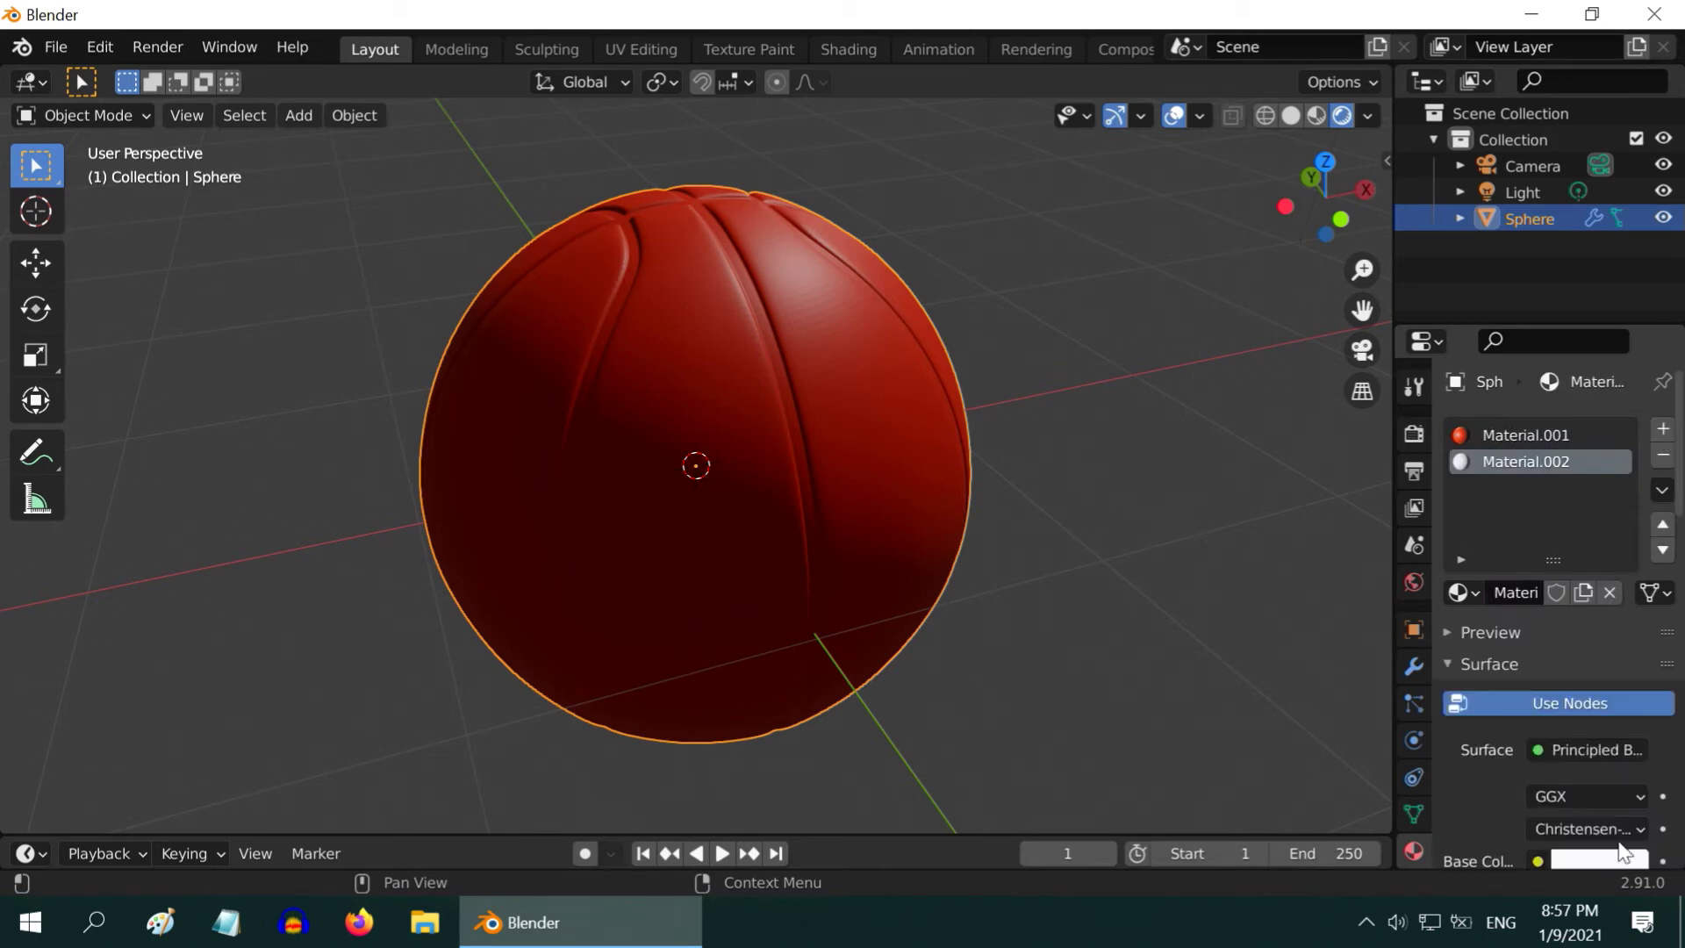
{"action": "left_click", "coordinate": [1624, 856]}
{"action": "left_click_drag", "start_coordinate": [1628, 513], "coordinate": [1627, 676]}
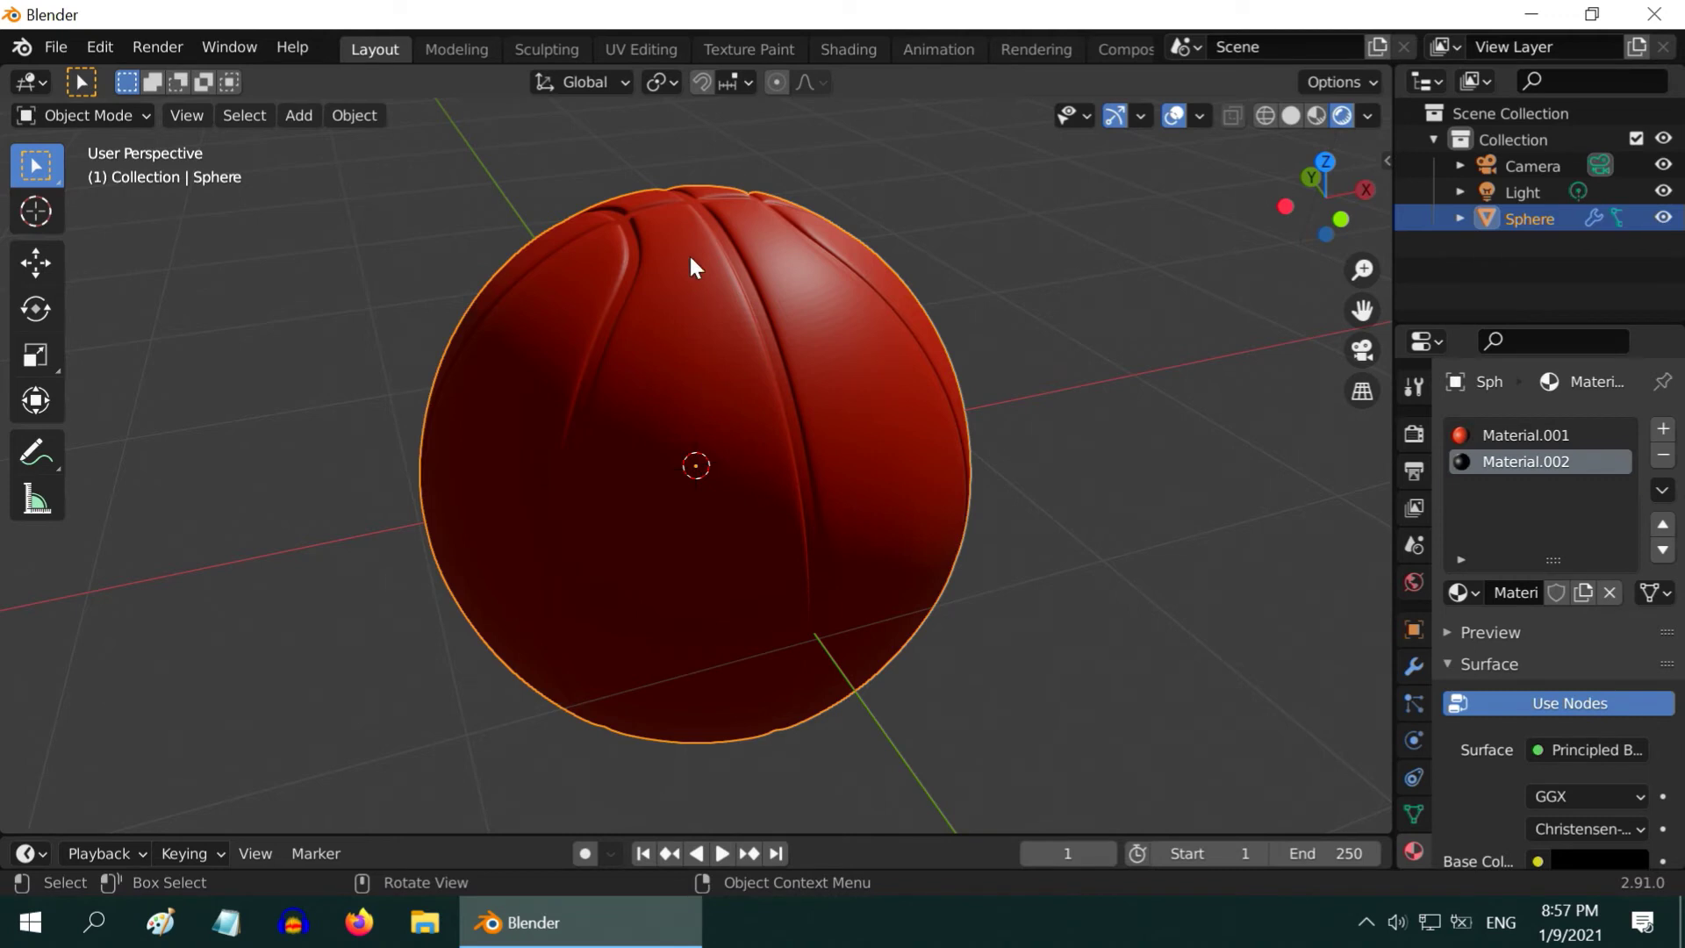
- In Edit Mode, assign black Material.002 to the selected seam faces, then return to Object Mode
{"action": "left_click", "coordinate": [71, 107]}
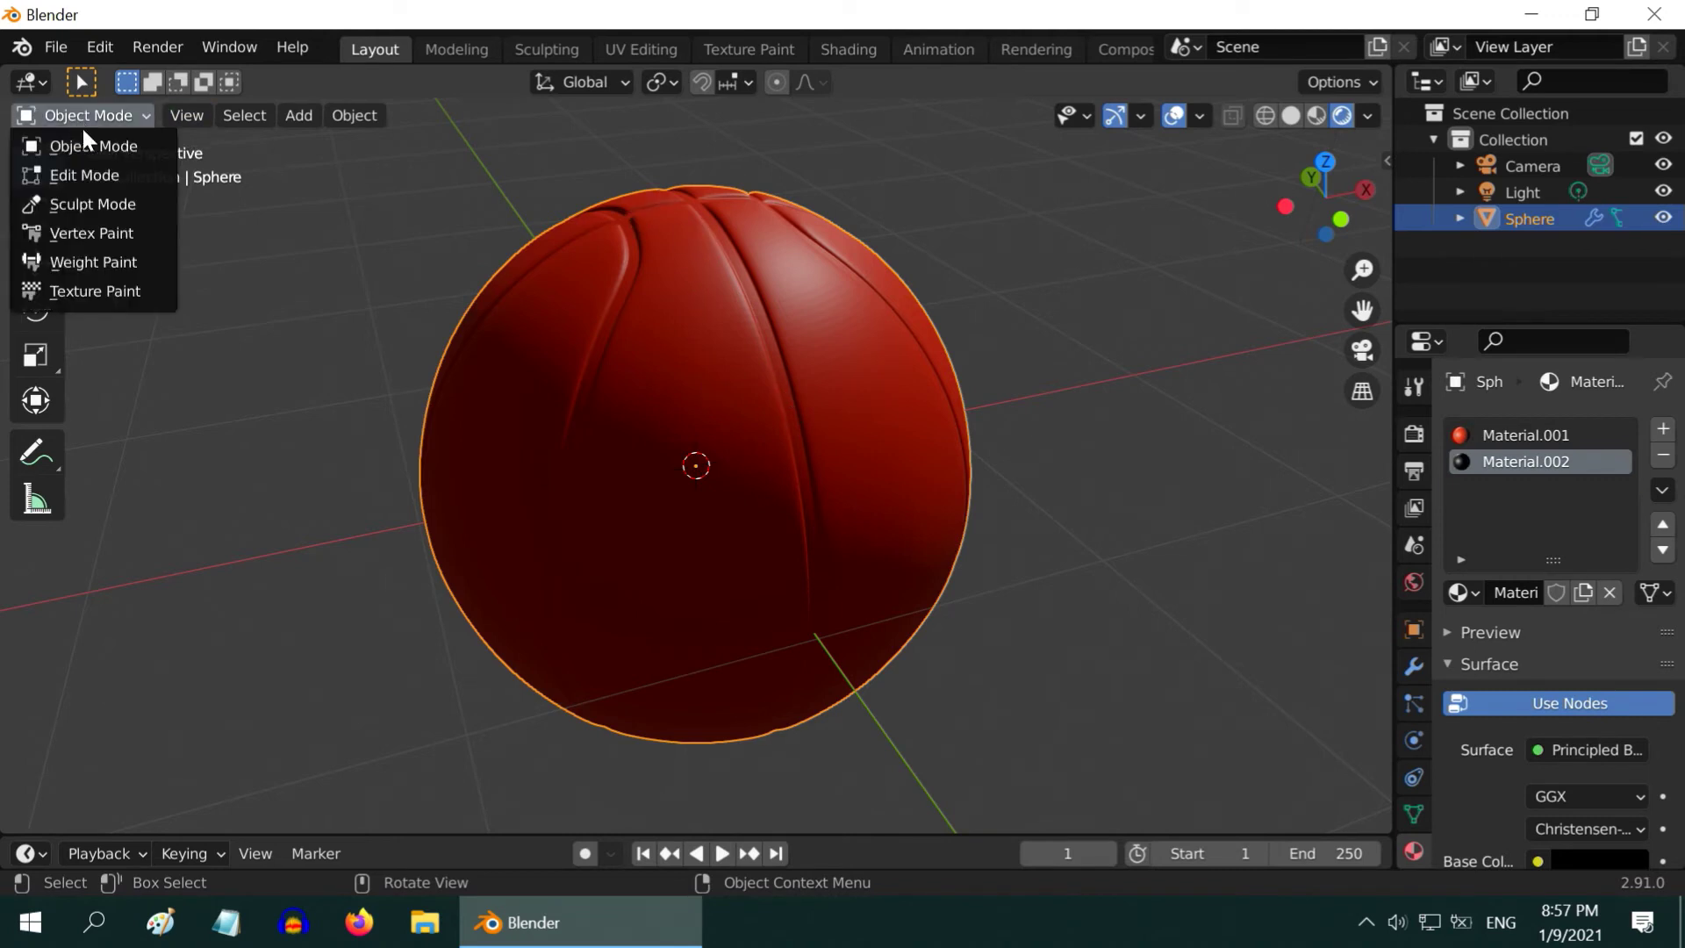
{"action": "left_click", "coordinate": [91, 174]}
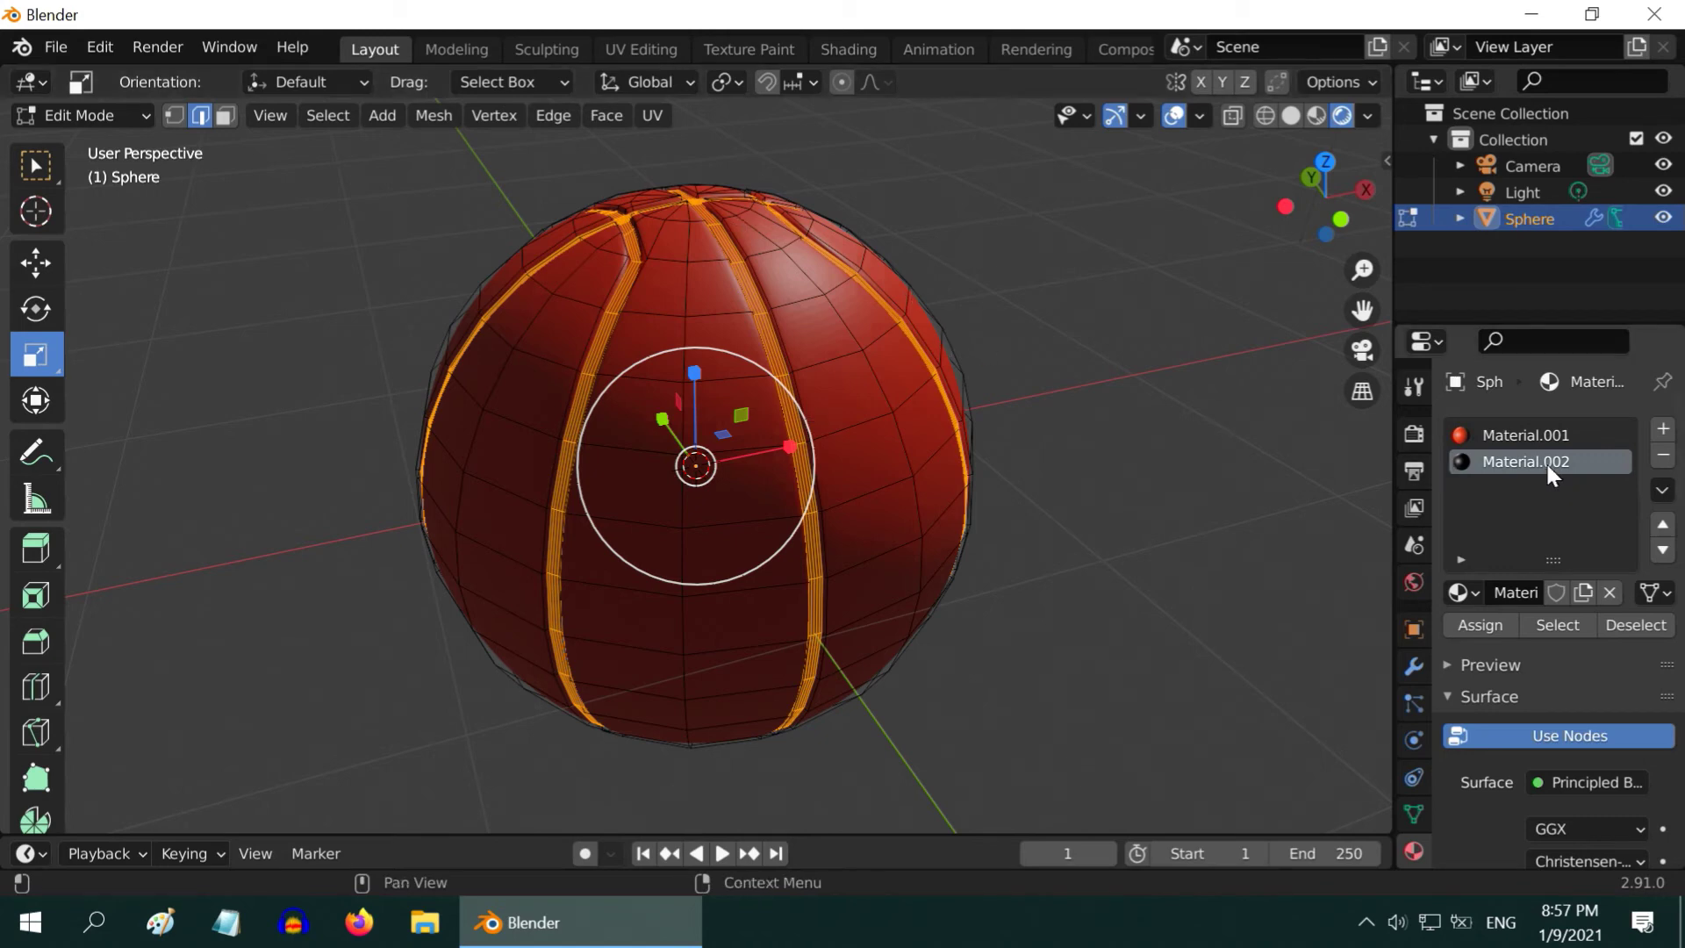
{"action": "left_click", "coordinate": [1486, 626]}
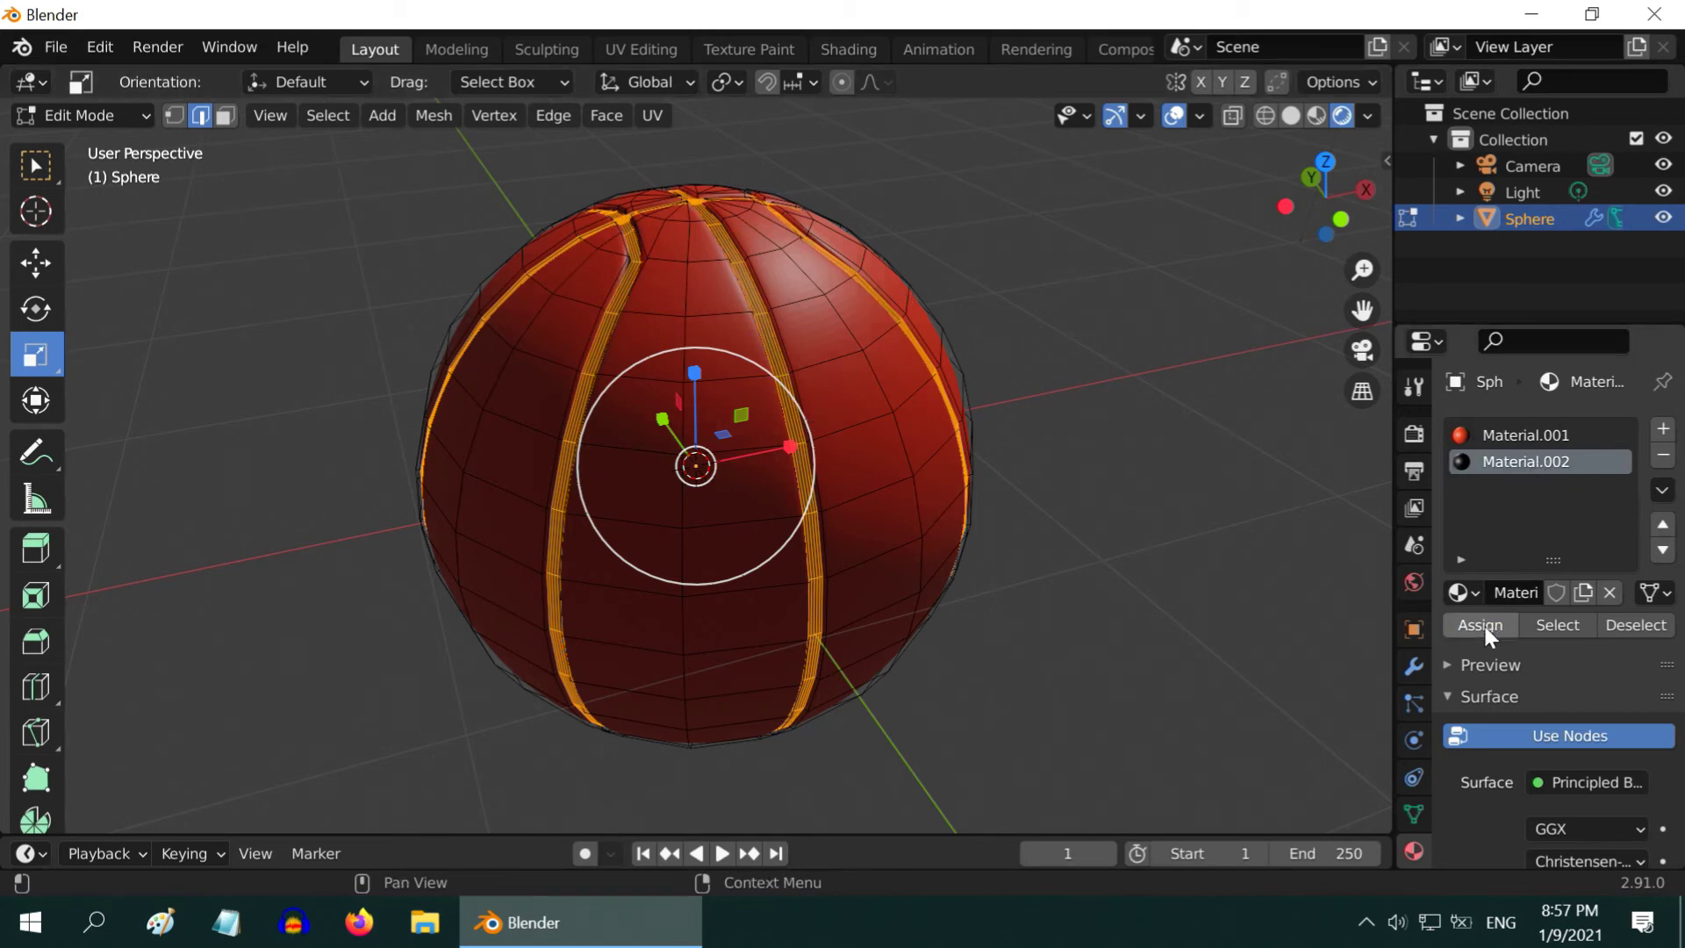
{"action": "left_click", "coordinate": [103, 114]}
{"action": "left_click", "coordinate": [103, 145]}
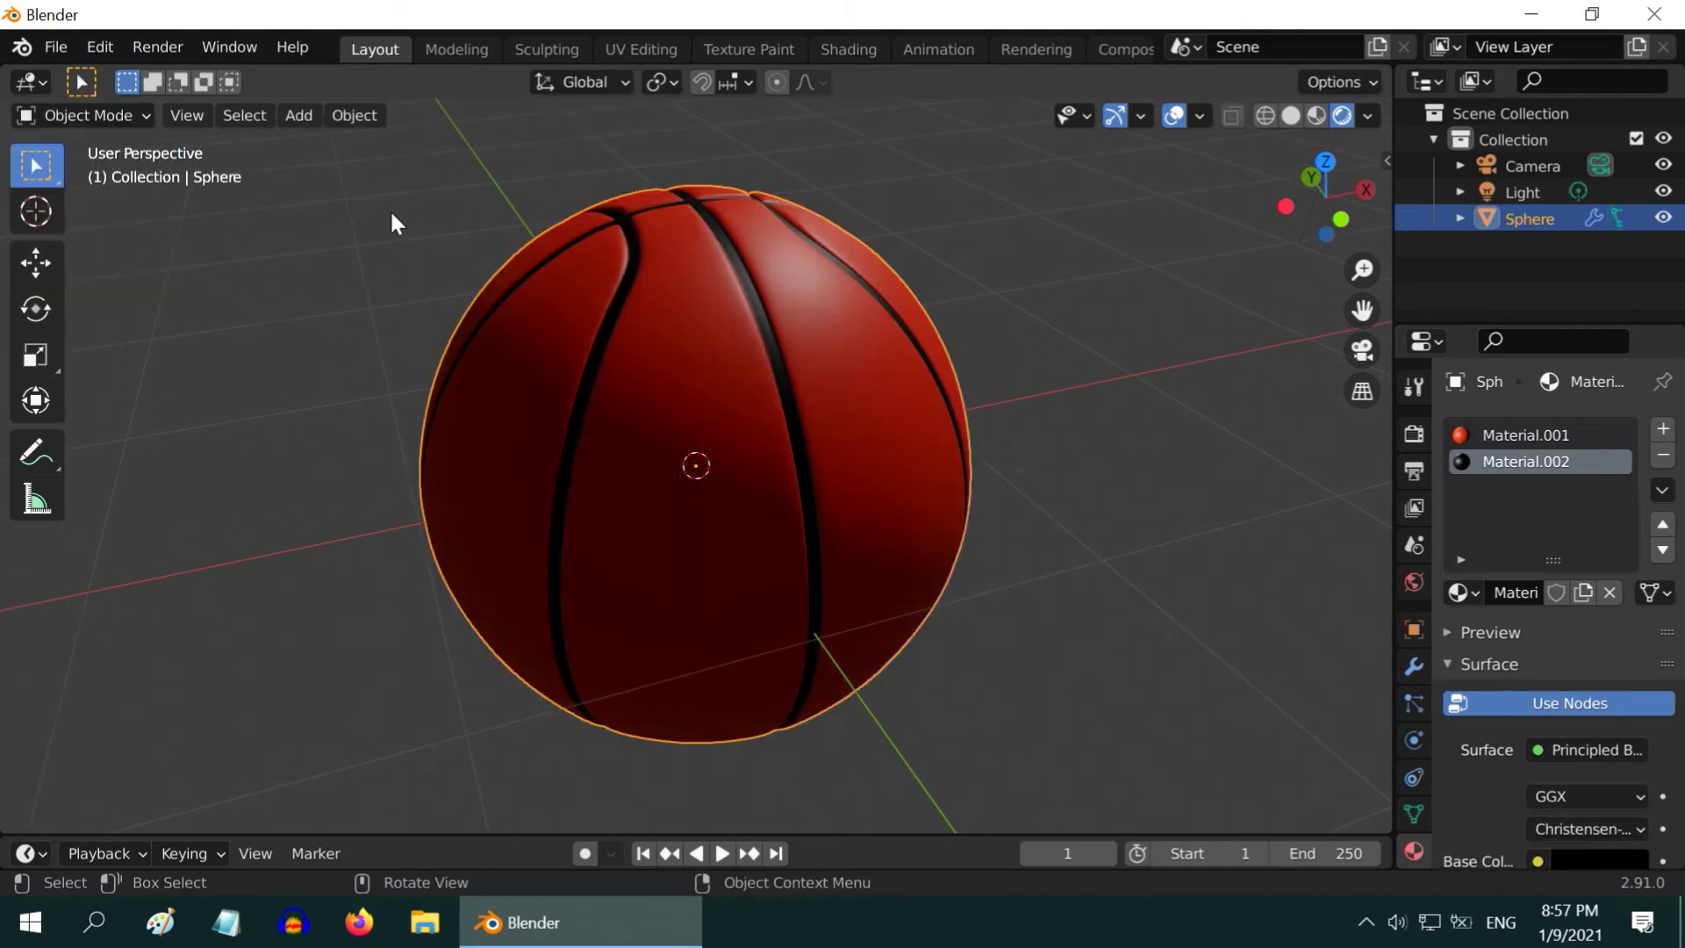
{"action": "middle_click_drag", "start_coordinate": [864, 456], "coordinate": [714, 471]}
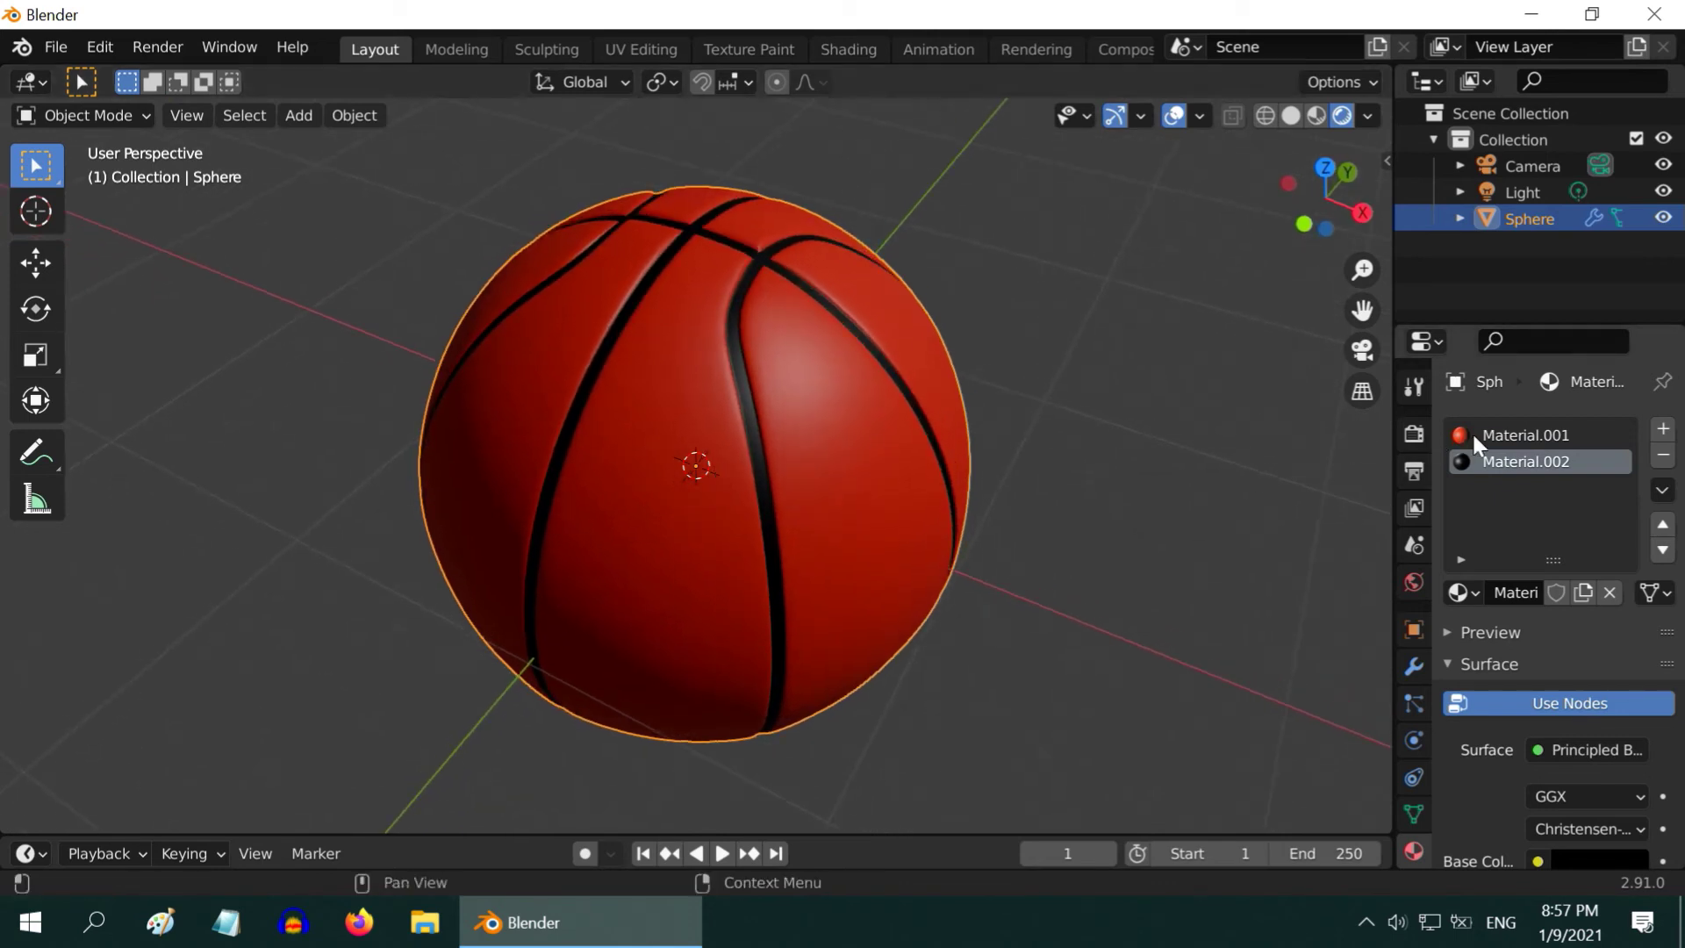
- Make red Material.001 active and split the viewport vertically down the middle
{"action": "left_click", "coordinate": [1508, 432]}
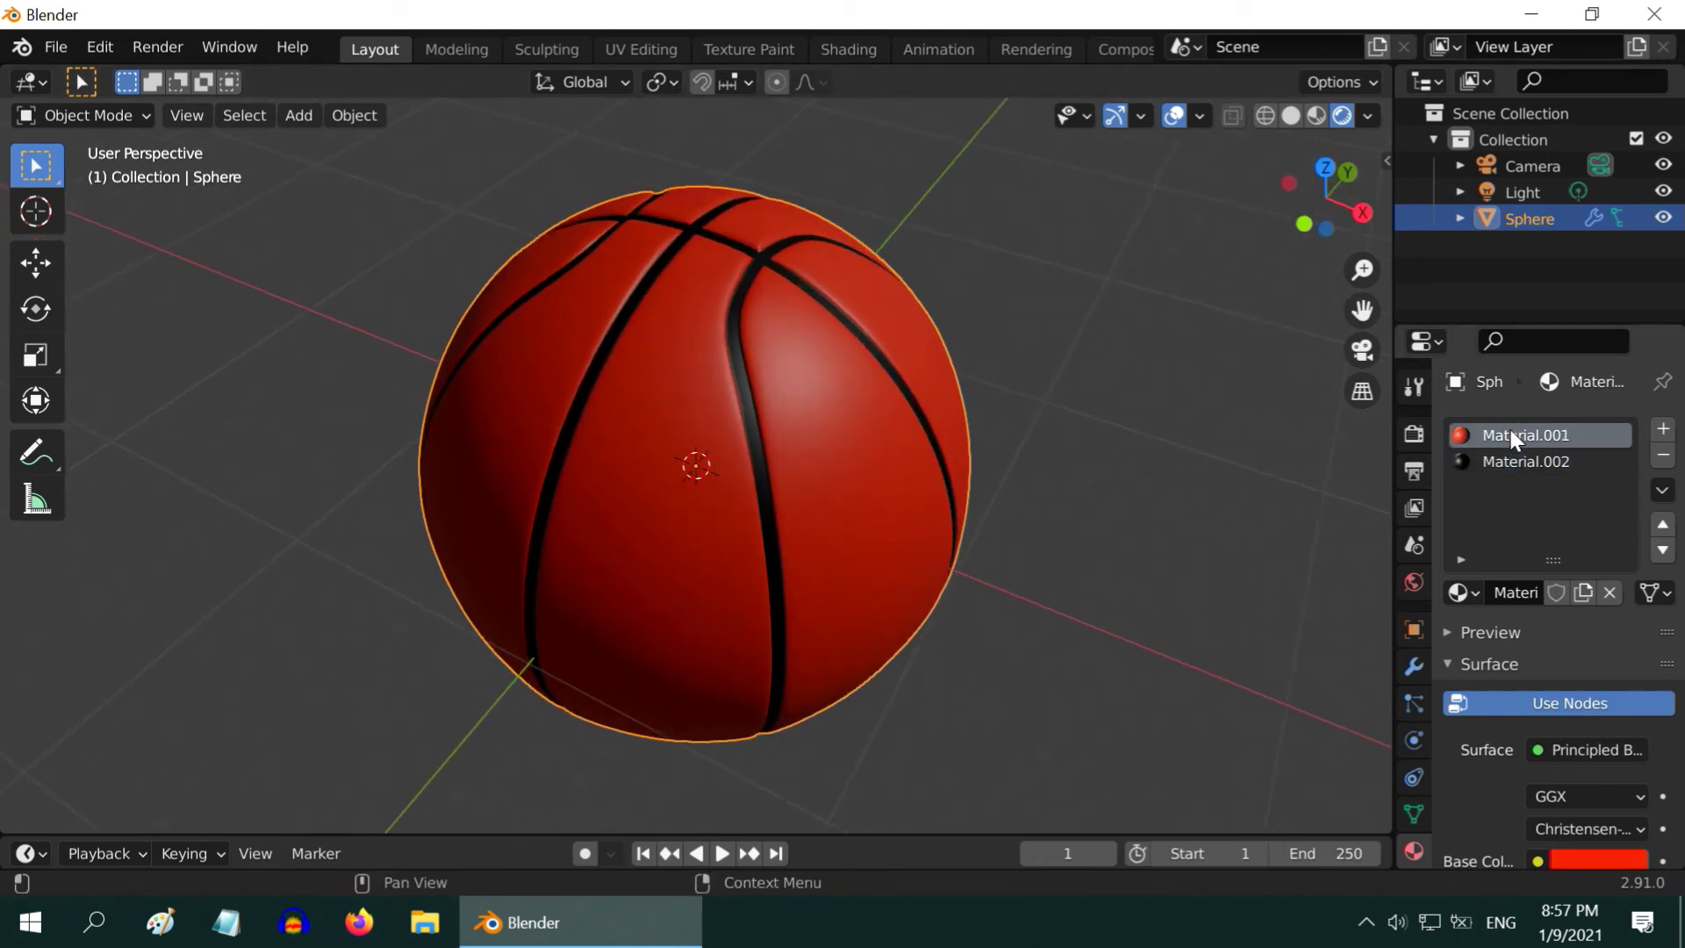
{"action": "right_click", "coordinate": [395, 835]}
{"action": "left_click", "coordinate": [353, 772]}
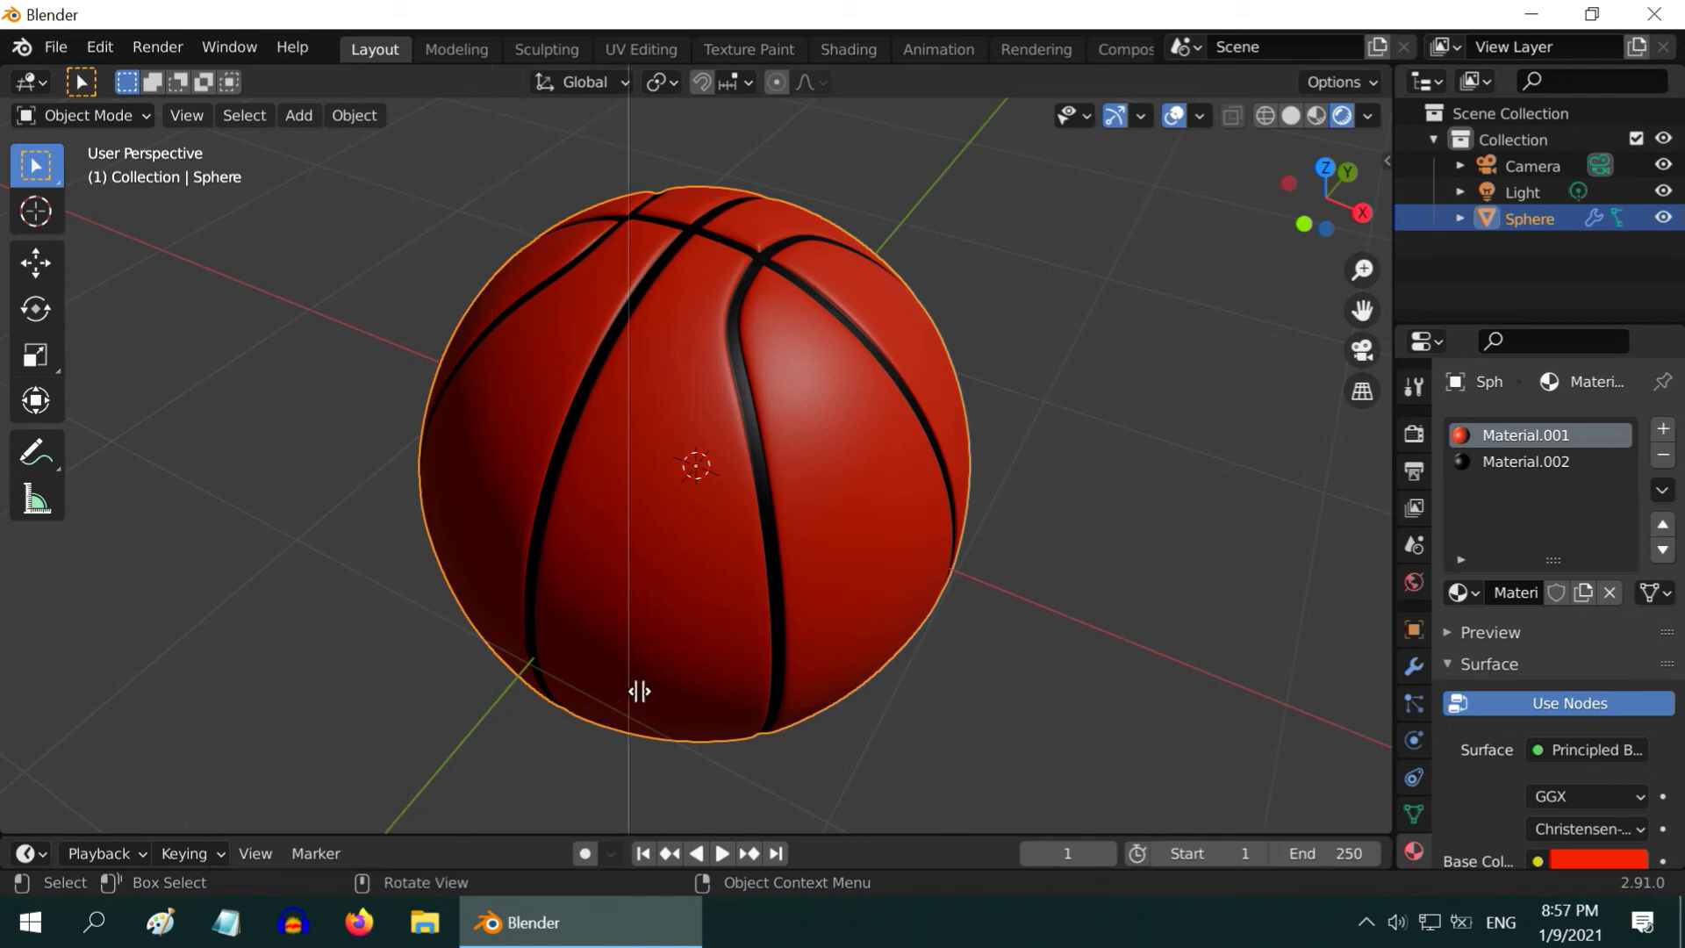
{"action": "left_click", "coordinate": [639, 691]}
- Turn the left pane into a Shader Editor and hide its node sidebar
{"action": "left_click", "coordinate": [118, 119]}
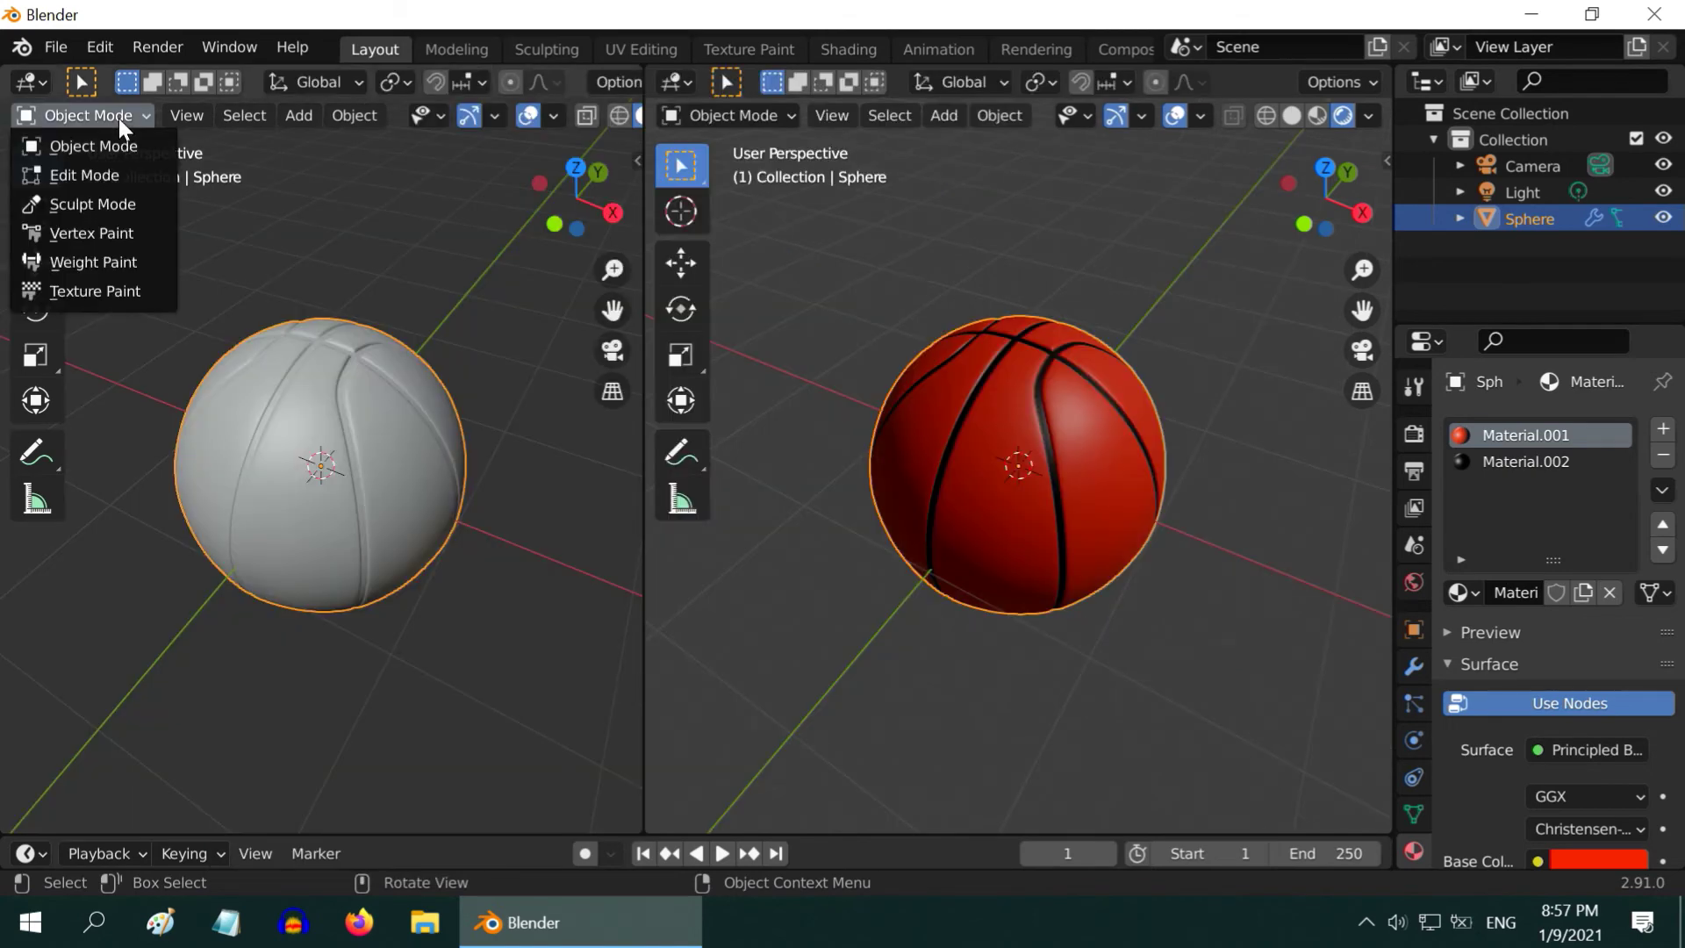
{"action": "left_click", "coordinate": [114, 142]}
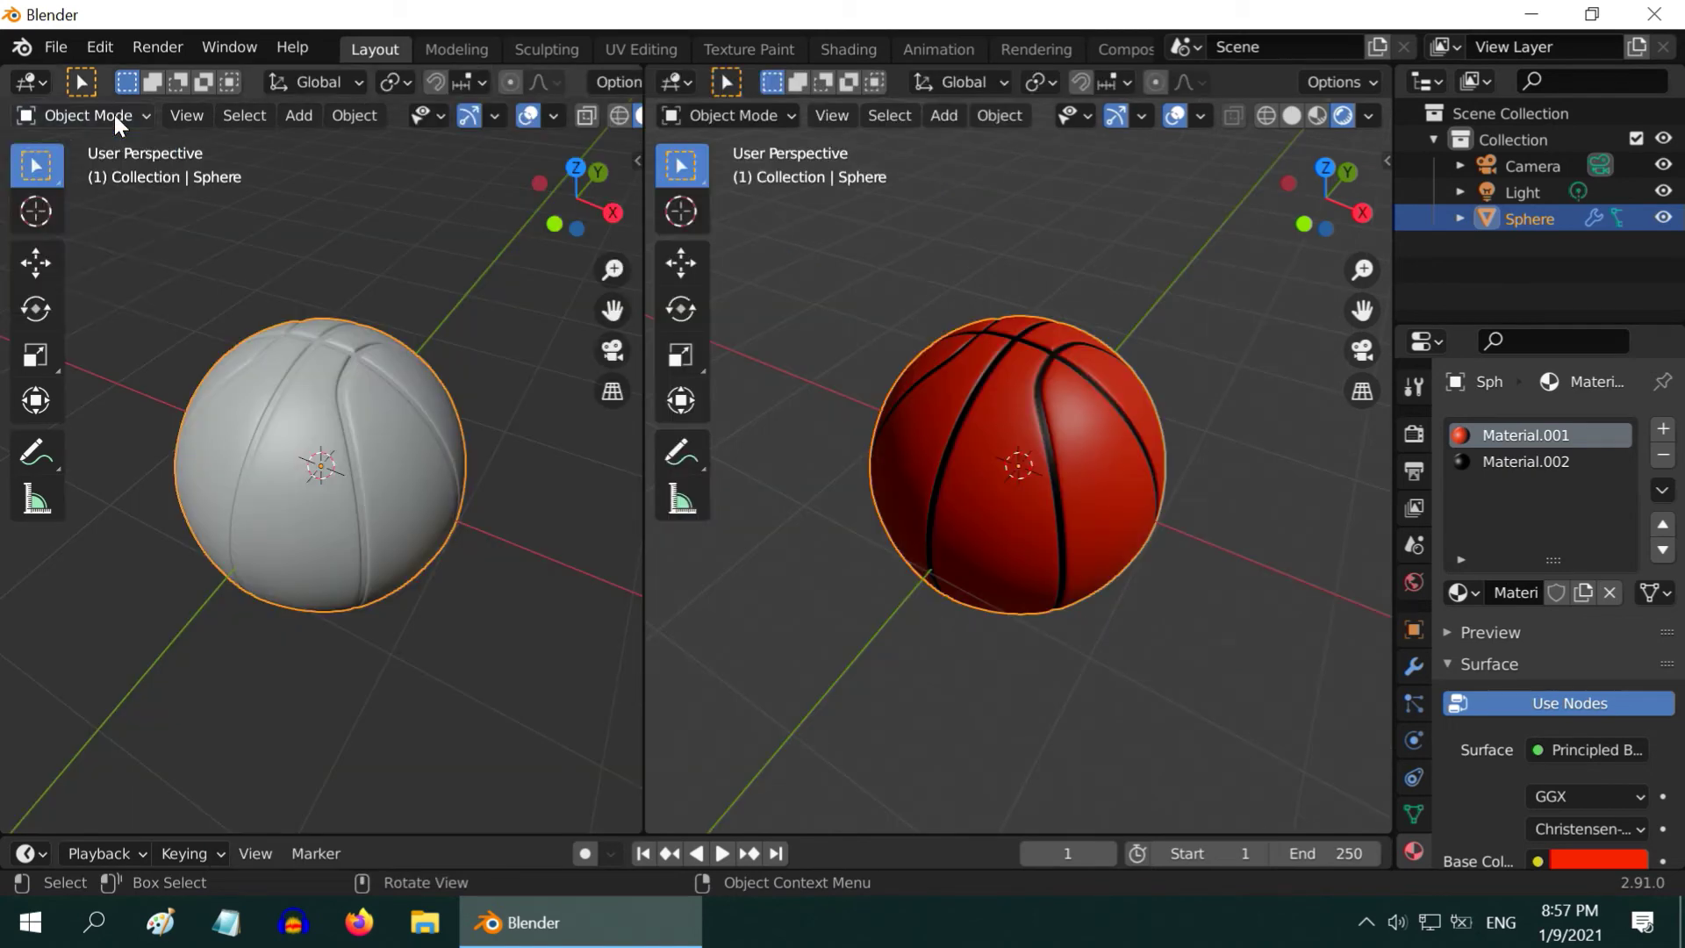
{"action": "left_click", "coordinate": [34, 79]}
{"action": "left_click", "coordinate": [92, 306]}
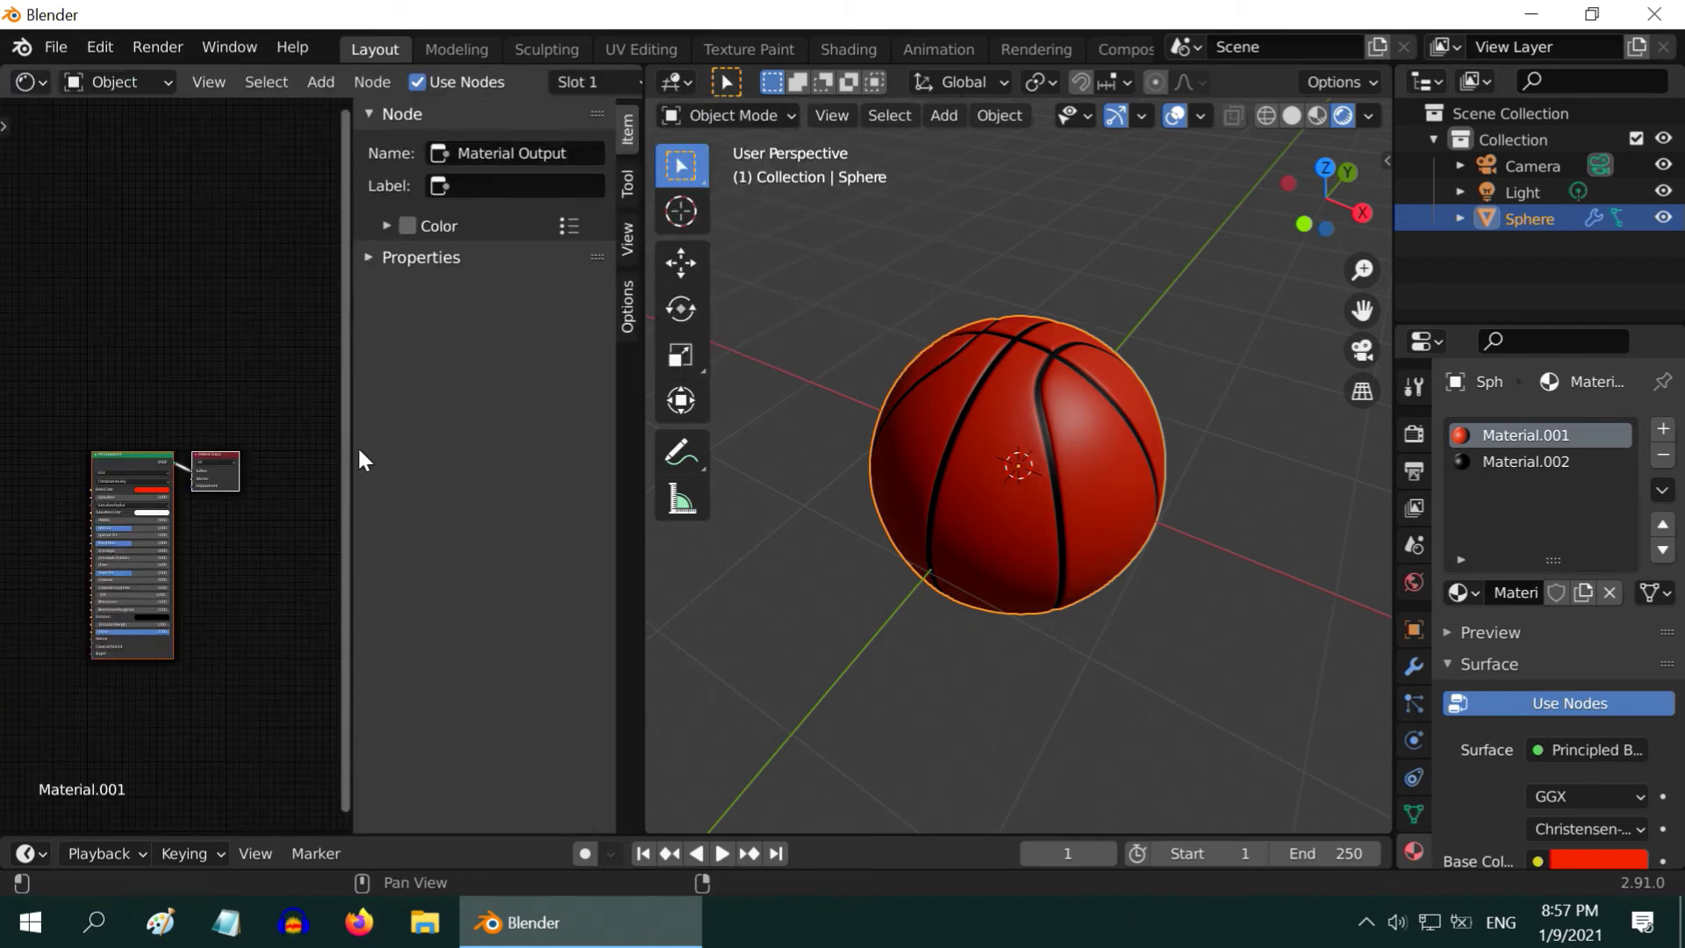
{"action": "left_click_drag", "start_coordinate": [351, 451], "coordinate": [736, 498]}
{"action": "scroll", "coordinate": [411, 480], "scroll_direction": "up", "scroll_amount": 4}
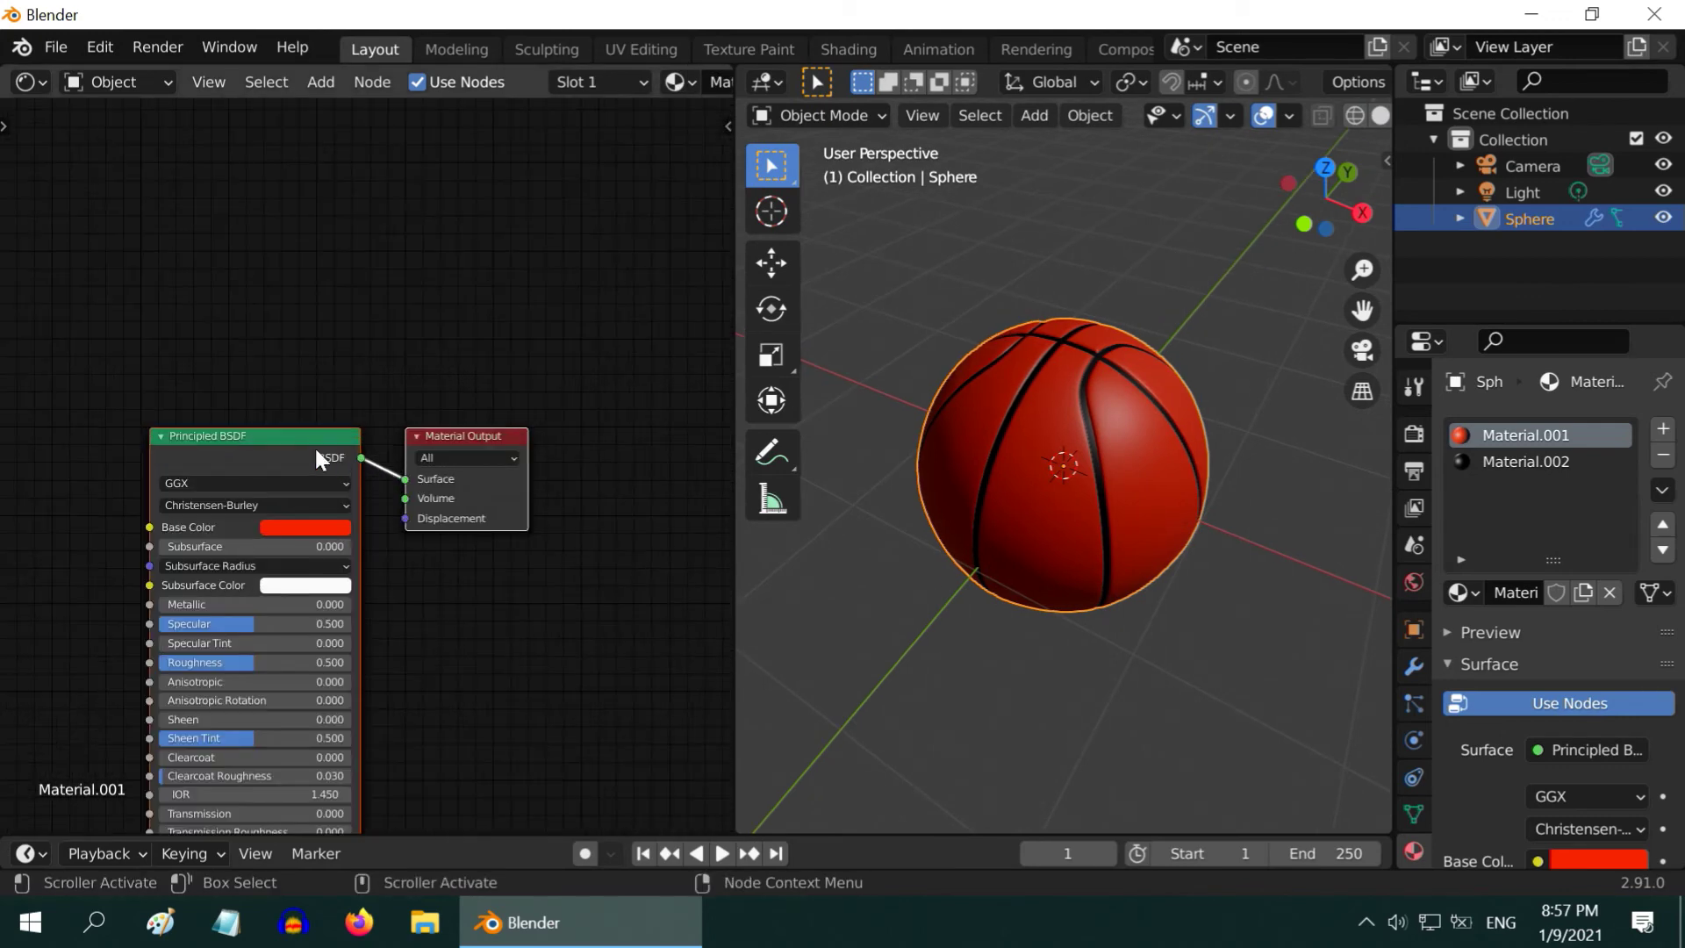
- Add a Voronoi Texture node set to Smooth F1 with scale 200
{"action": "left_click_drag", "start_coordinate": [314, 446], "coordinate": [614, 171]}
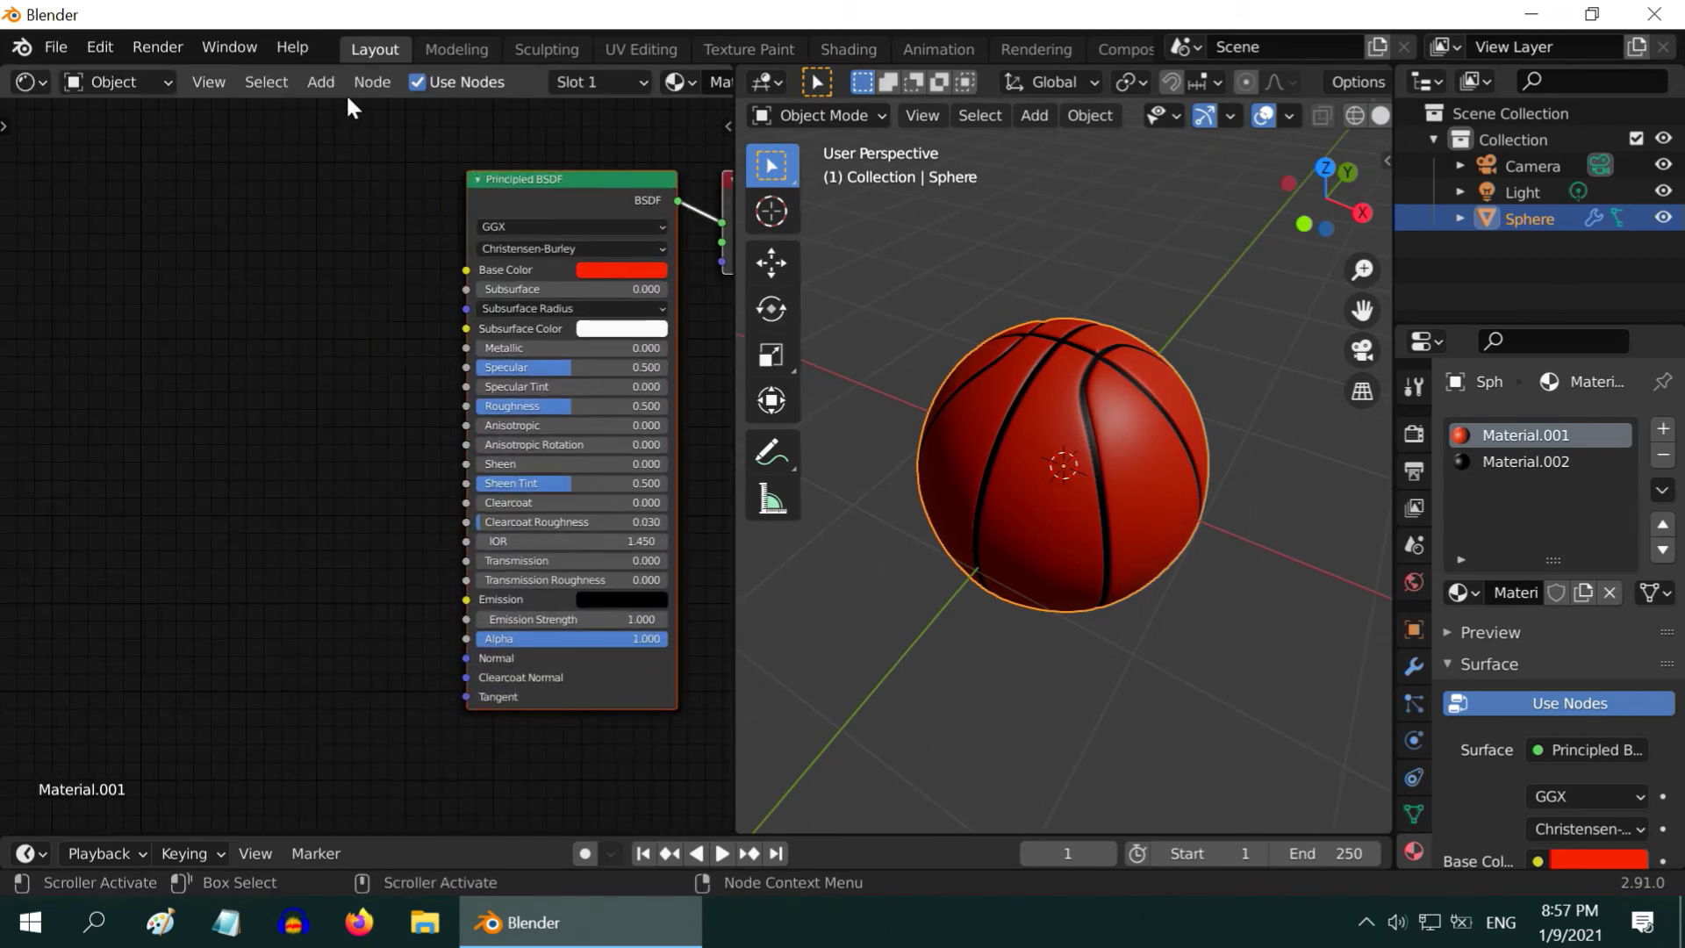
{"action": "left_click", "coordinate": [326, 83]}
{"action": "mouse_move", "coordinate": [382, 233]}
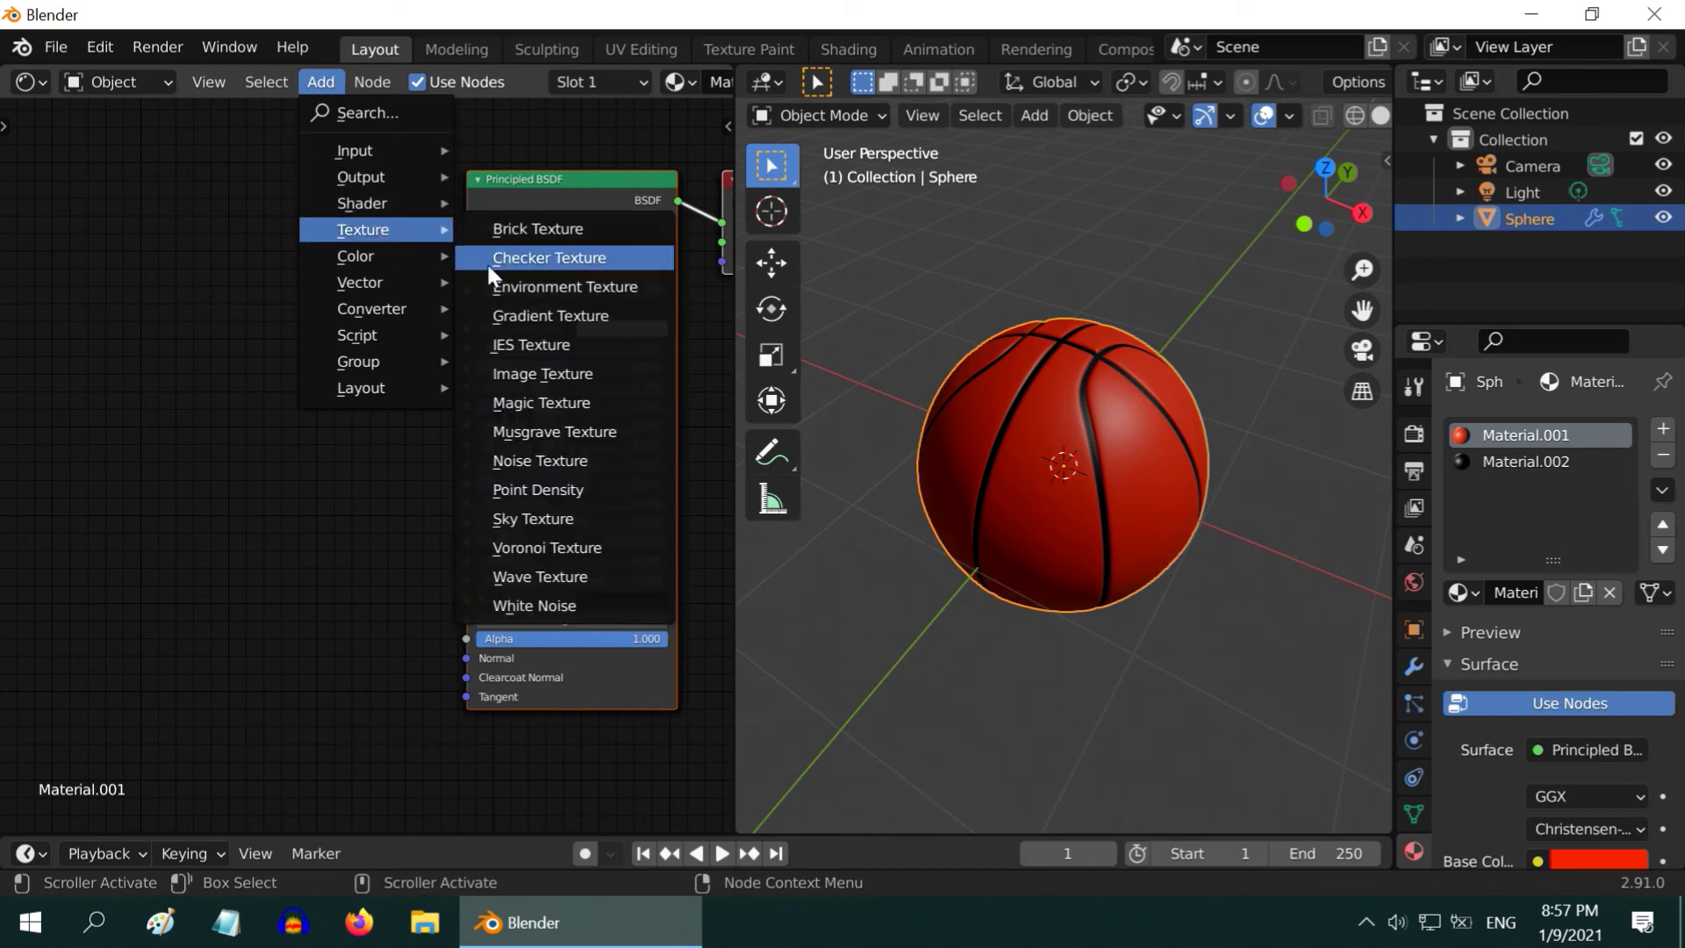
{"action": "left_click", "coordinate": [547, 547]}
{"action": "left_click", "coordinate": [39, 414]}
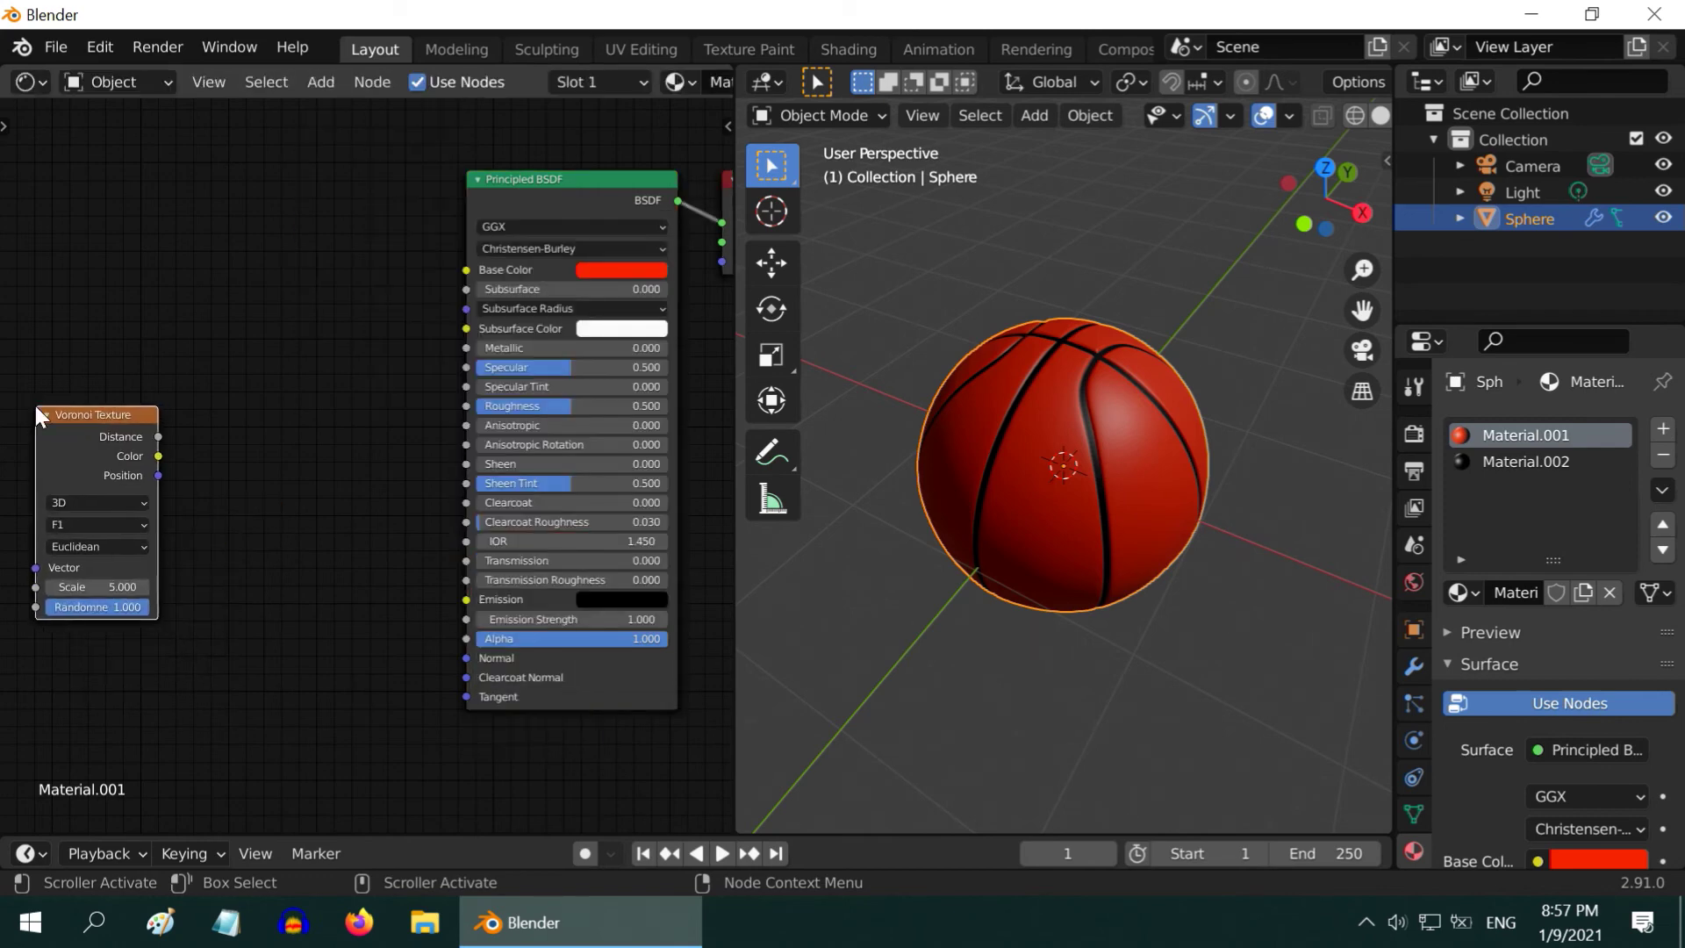
{"action": "left_click", "coordinate": [77, 525]}
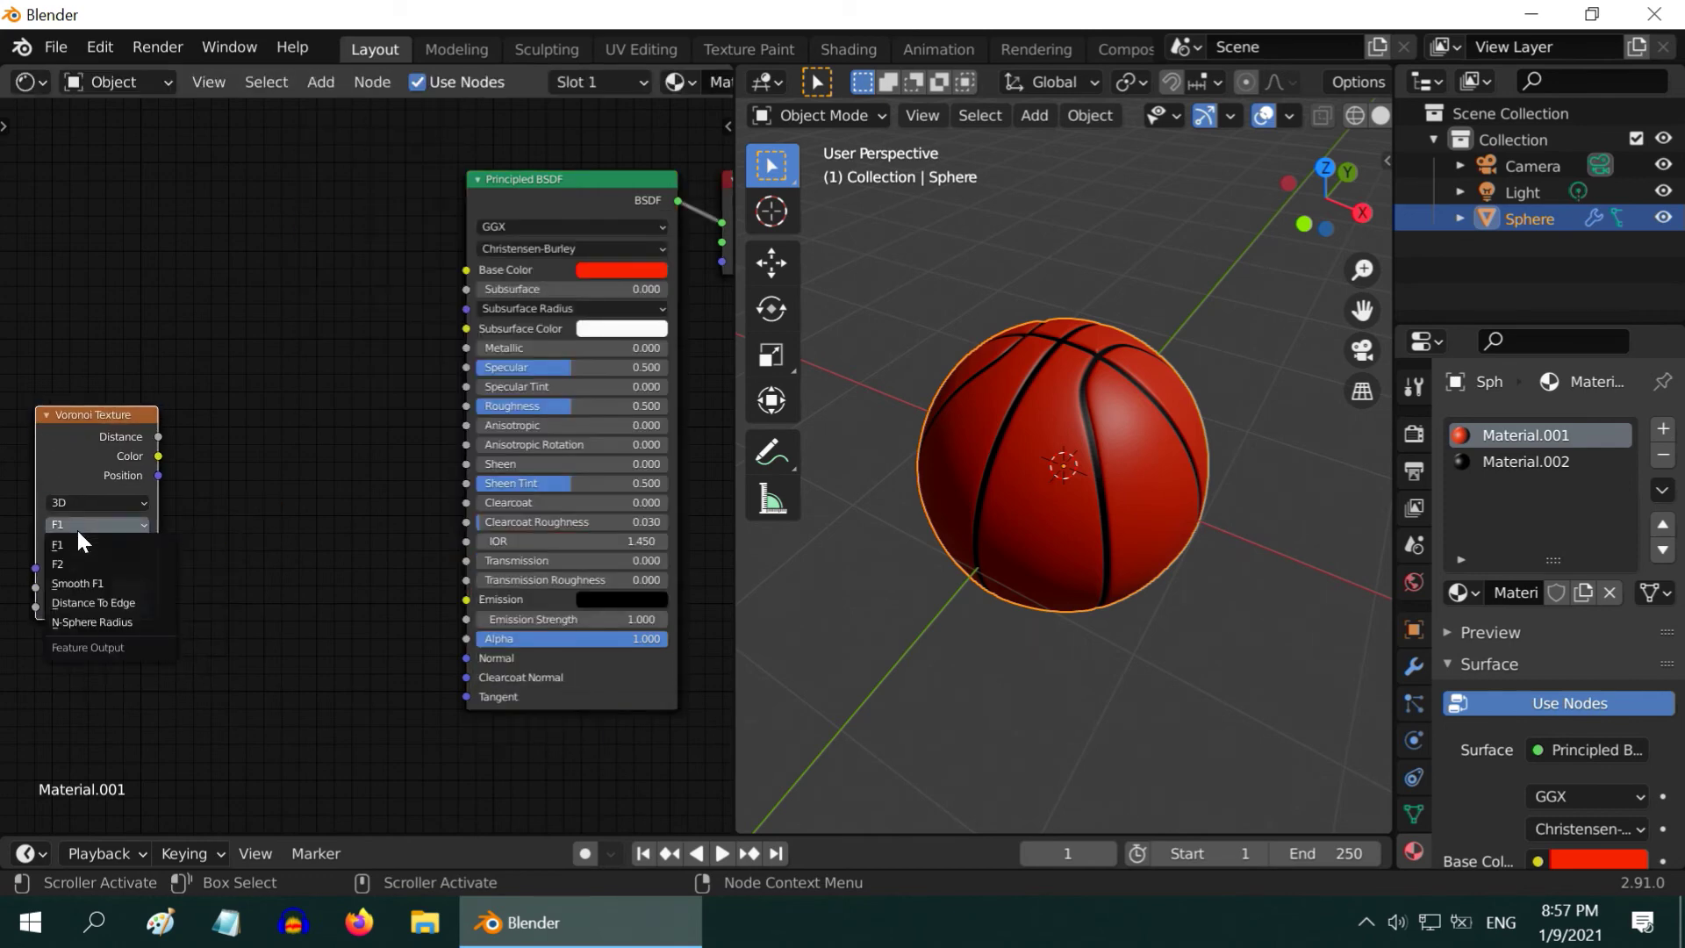
{"action": "left_click", "coordinate": [88, 578]}
{"action": "left_click", "coordinate": [88, 587]}
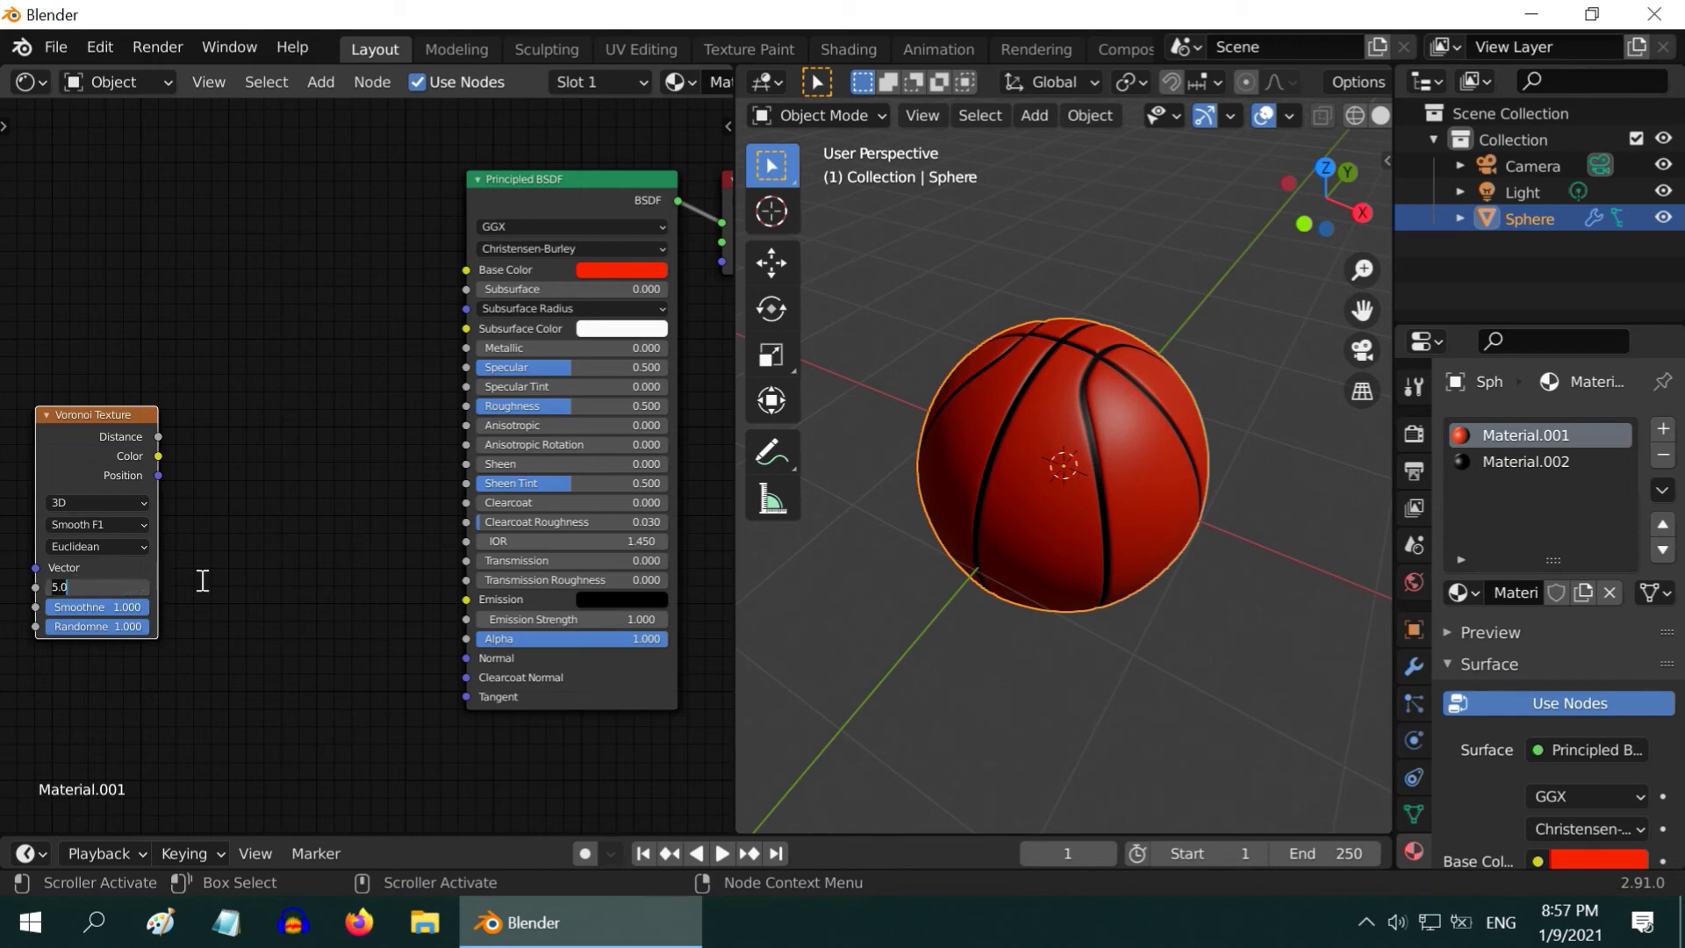
{"action": "type", "text": "200"}
{"action": "key", "text": "Return"}
- Add a 0.3-strength Bump fed by Voronoi Distance and link it to the BSDF Normal
{"action": "left_click", "coordinate": [328, 83]}
{"action": "mouse_move", "coordinate": [366, 281]}
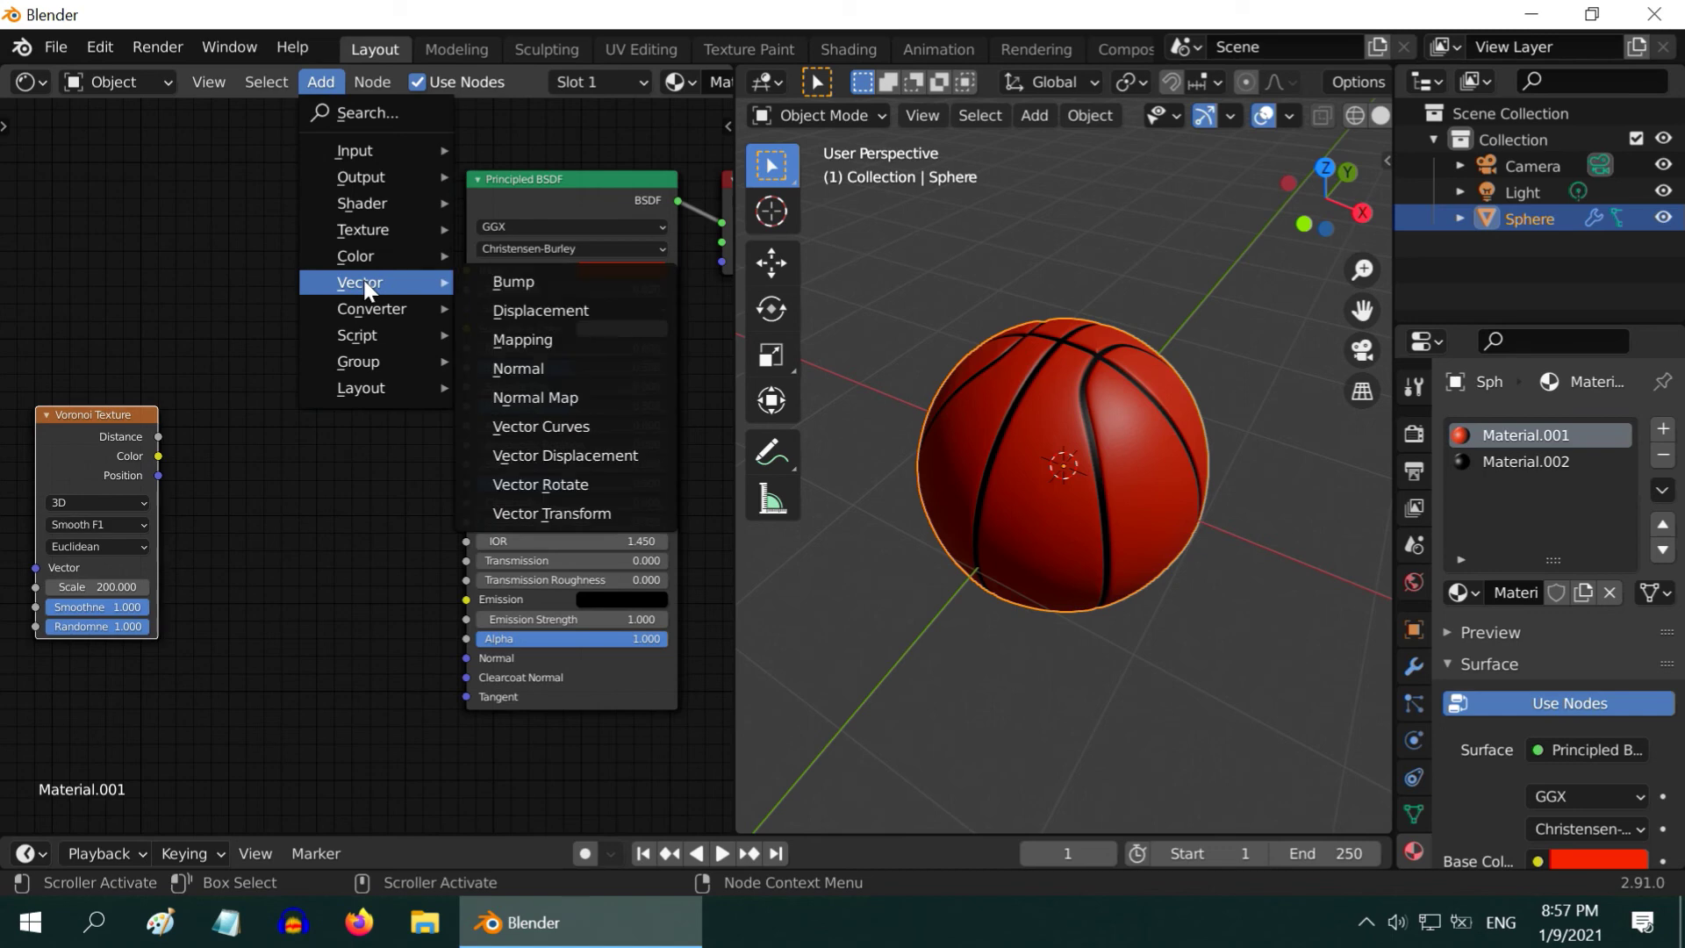
{"action": "left_click", "coordinate": [518, 282]}
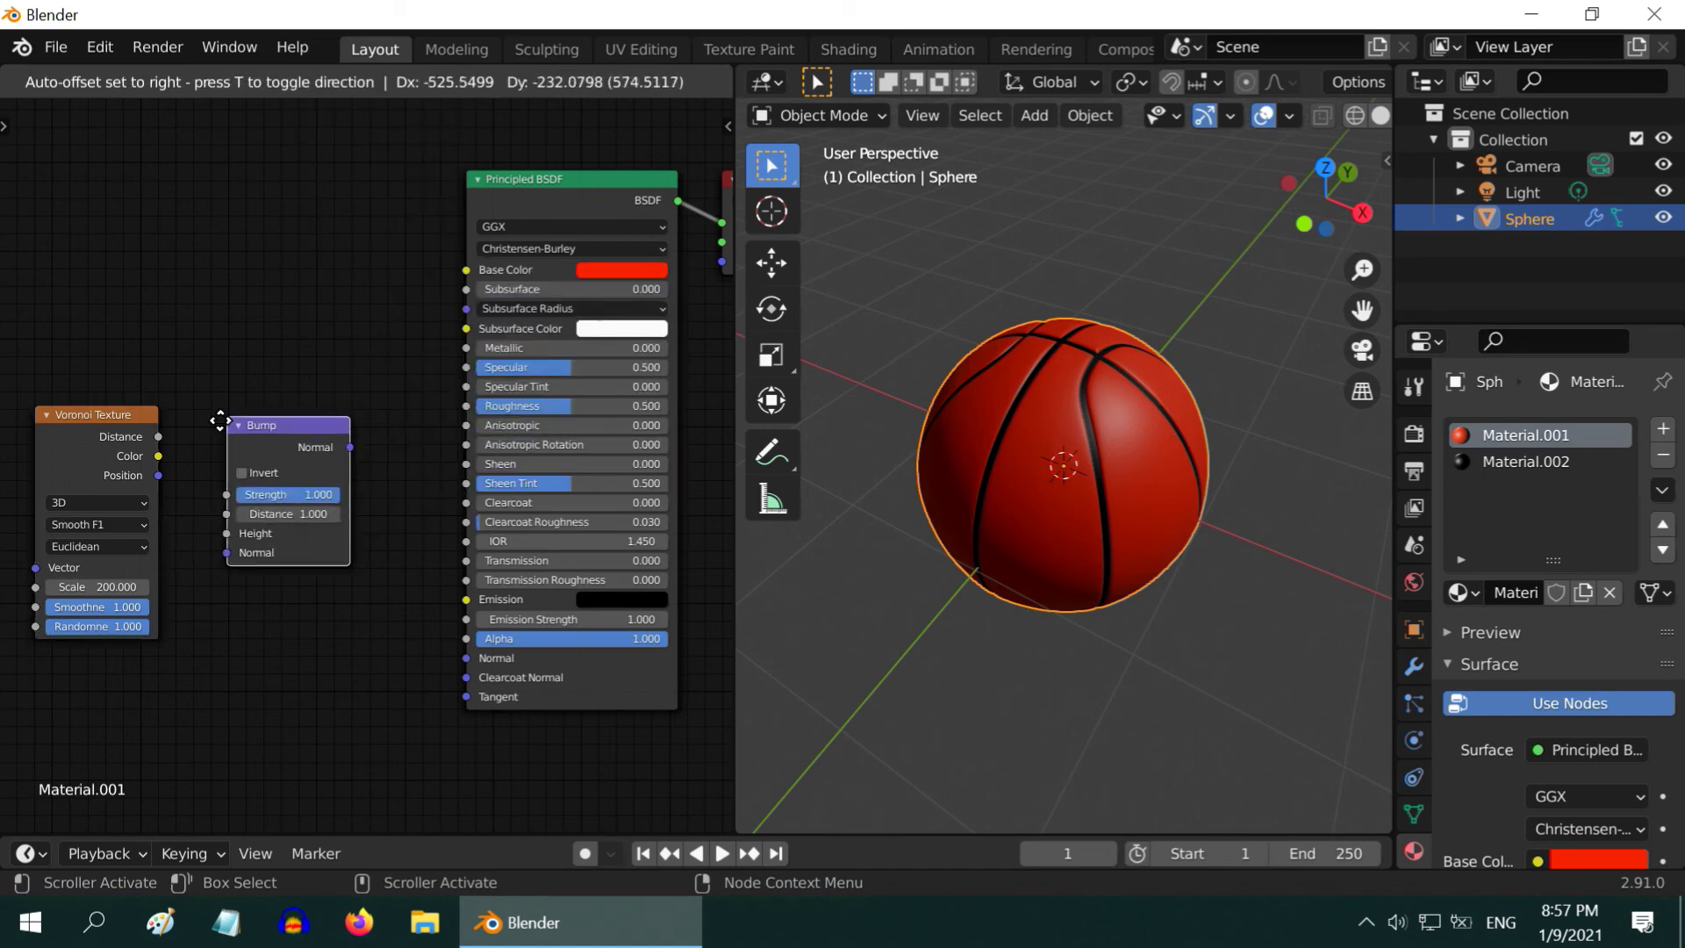
{"action": "left_click", "coordinate": [239, 454]}
{"action": "left_click_drag", "start_coordinate": [157, 435], "coordinate": [235, 573]}
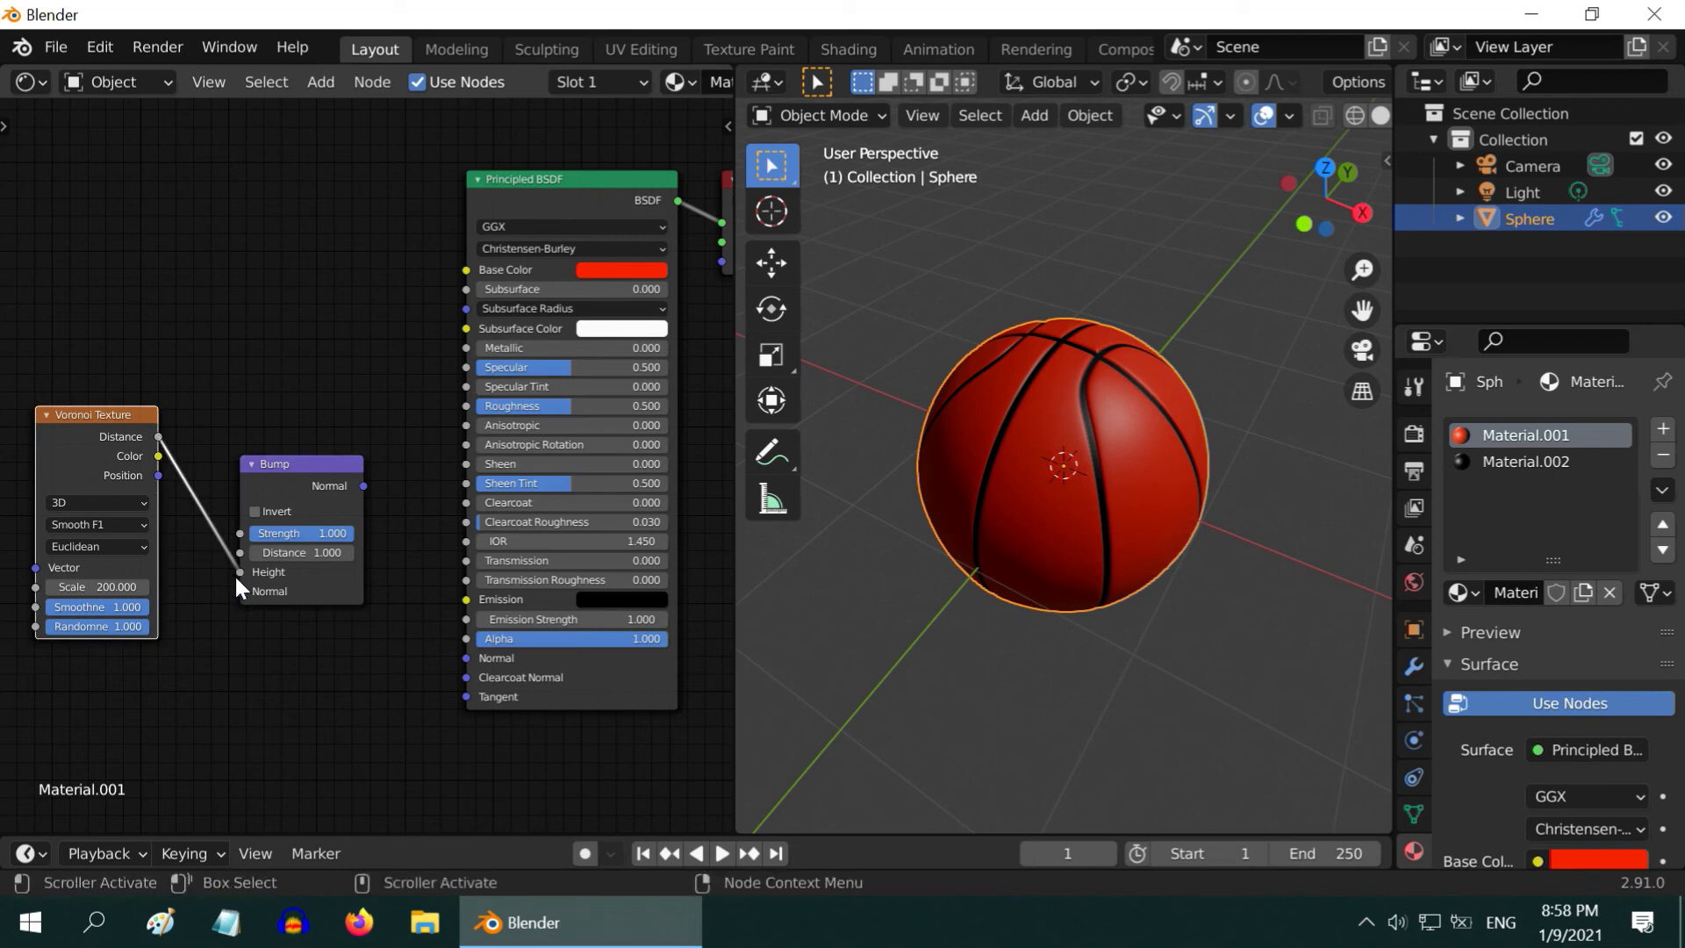
{"action": "left_click", "coordinate": [334, 534]}
{"action": "type", "text": "0.3"}
{"action": "key", "text": "Return"}
{"action": "left_click_drag", "start_coordinate": [362, 486], "coordinate": [463, 655]}
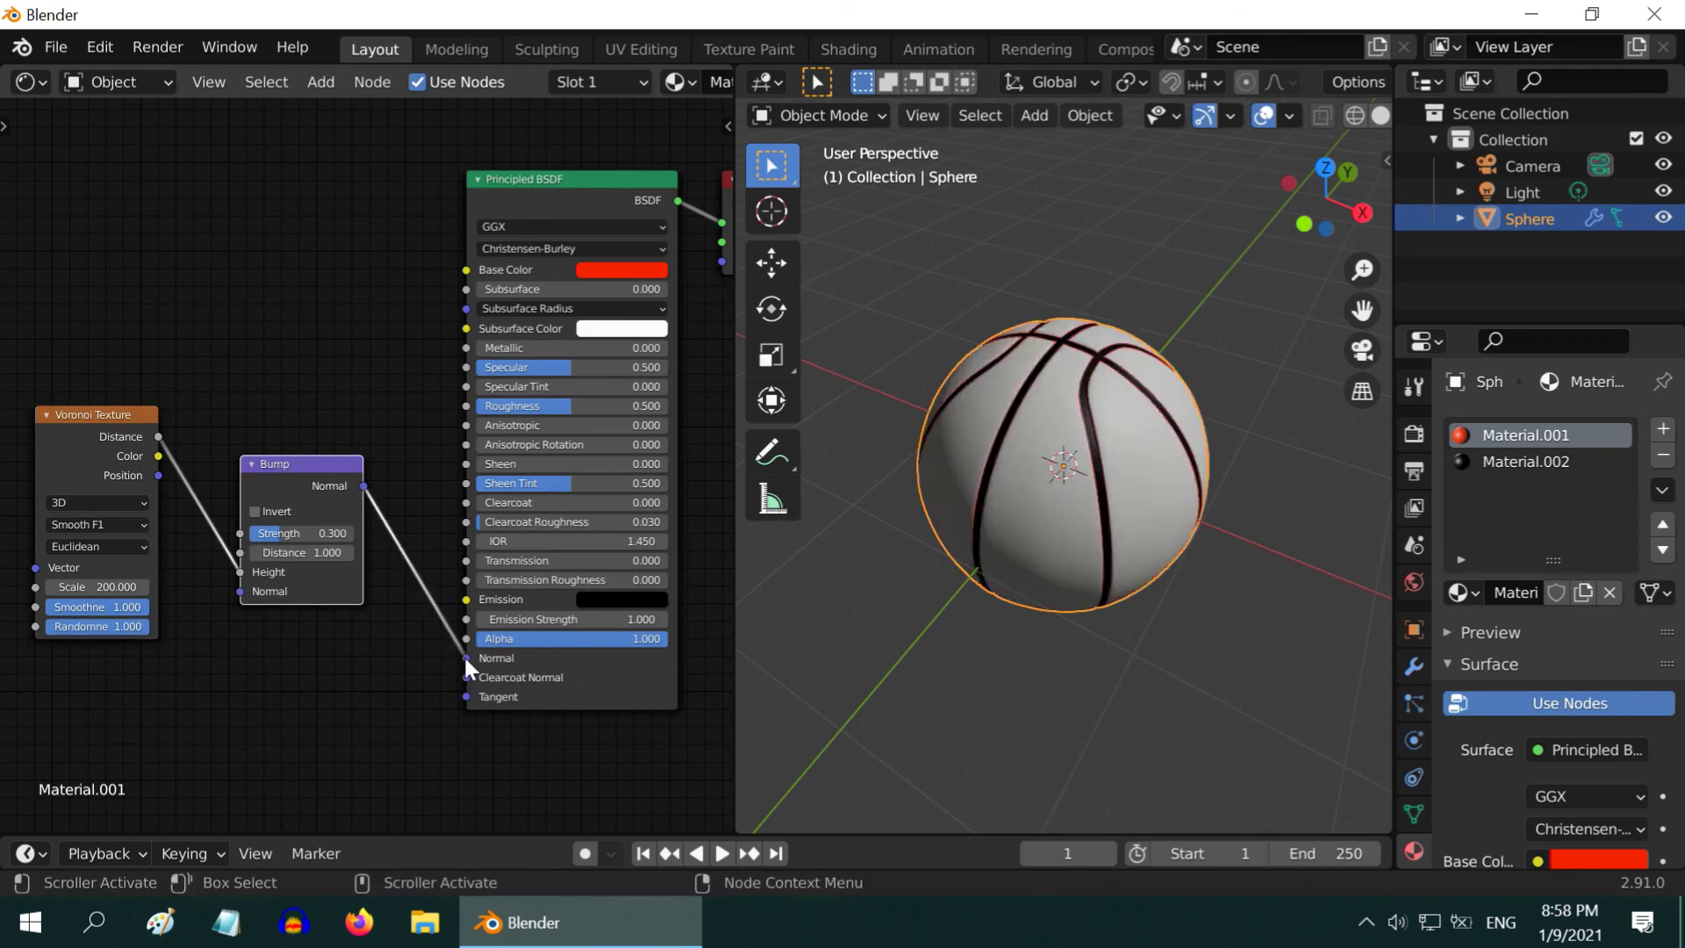
- Join the Shader Editor area into the 3D viewport and orbit around the pebbled ball
{"action": "right_click", "coordinate": [734, 517]}
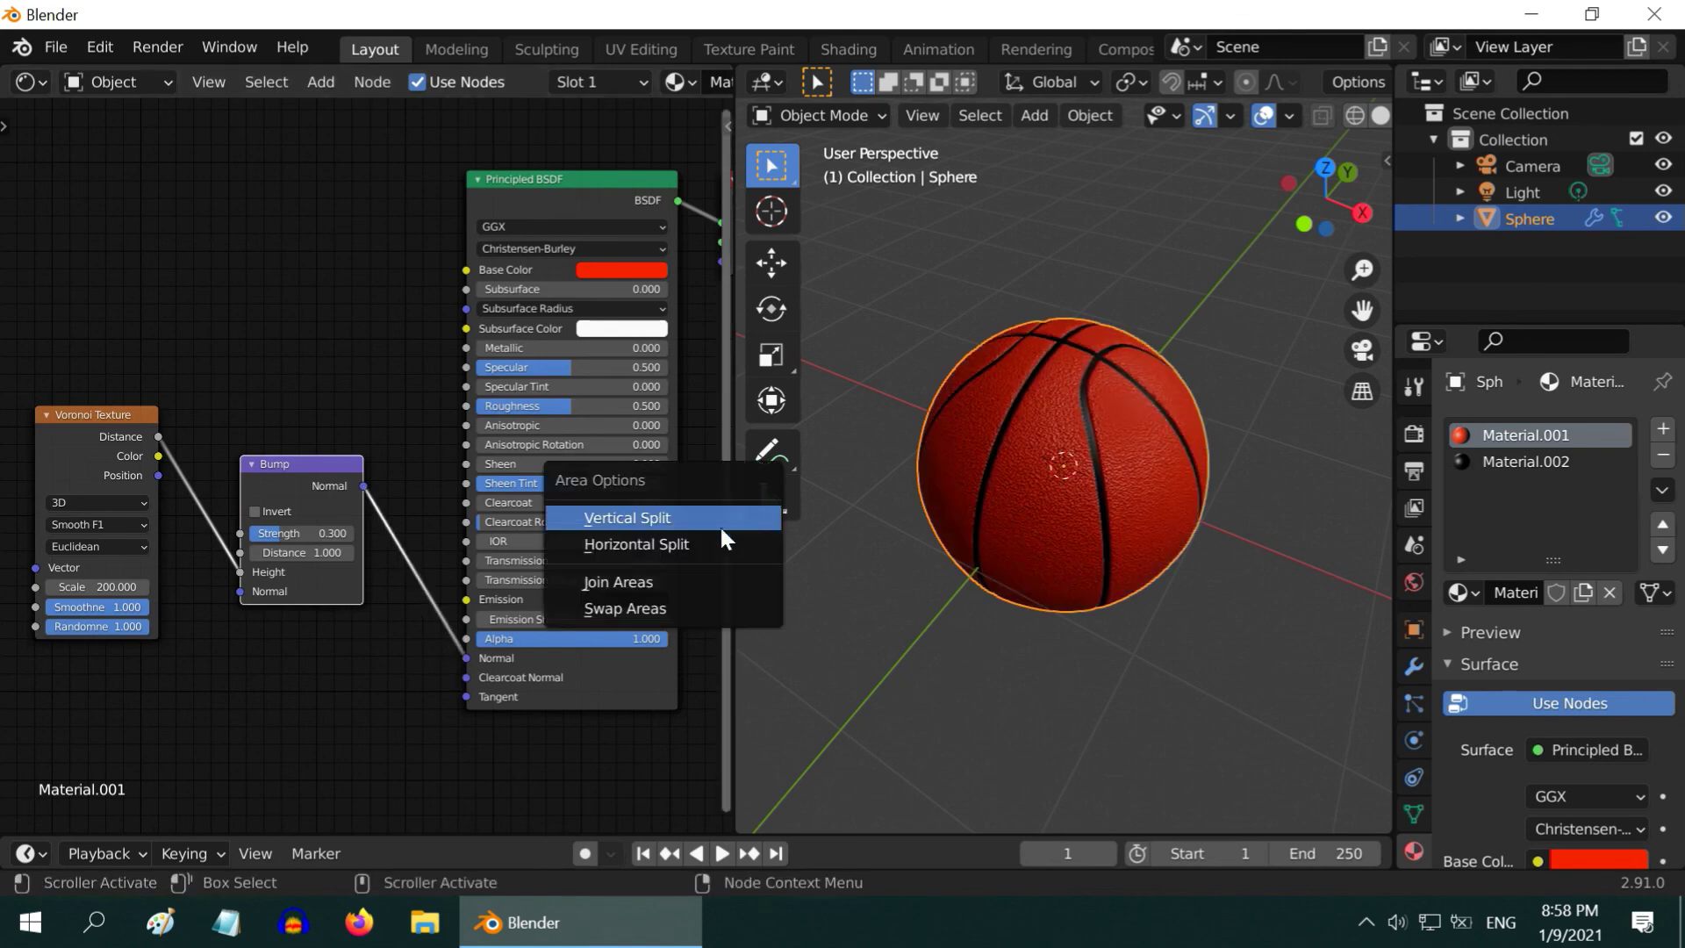
{"action": "left_click", "coordinate": [662, 571]}
{"action": "left_click", "coordinate": [329, 539]}
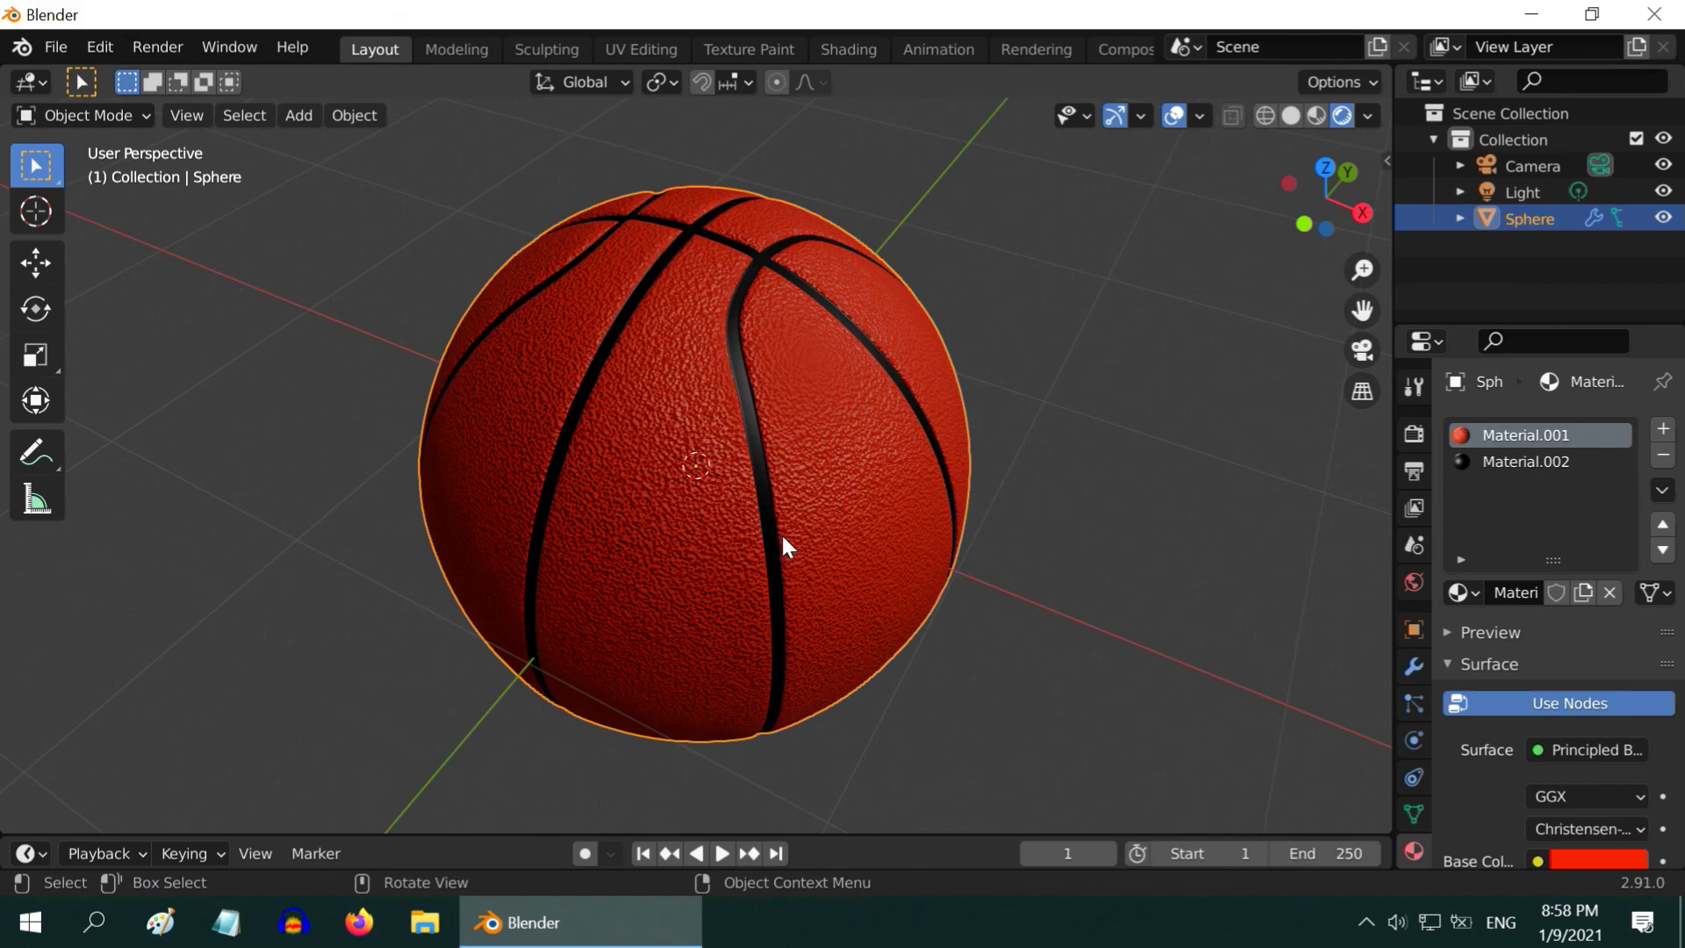
{"action": "middle_click_drag", "start_coordinate": [781, 534], "coordinate": [771, 589]}
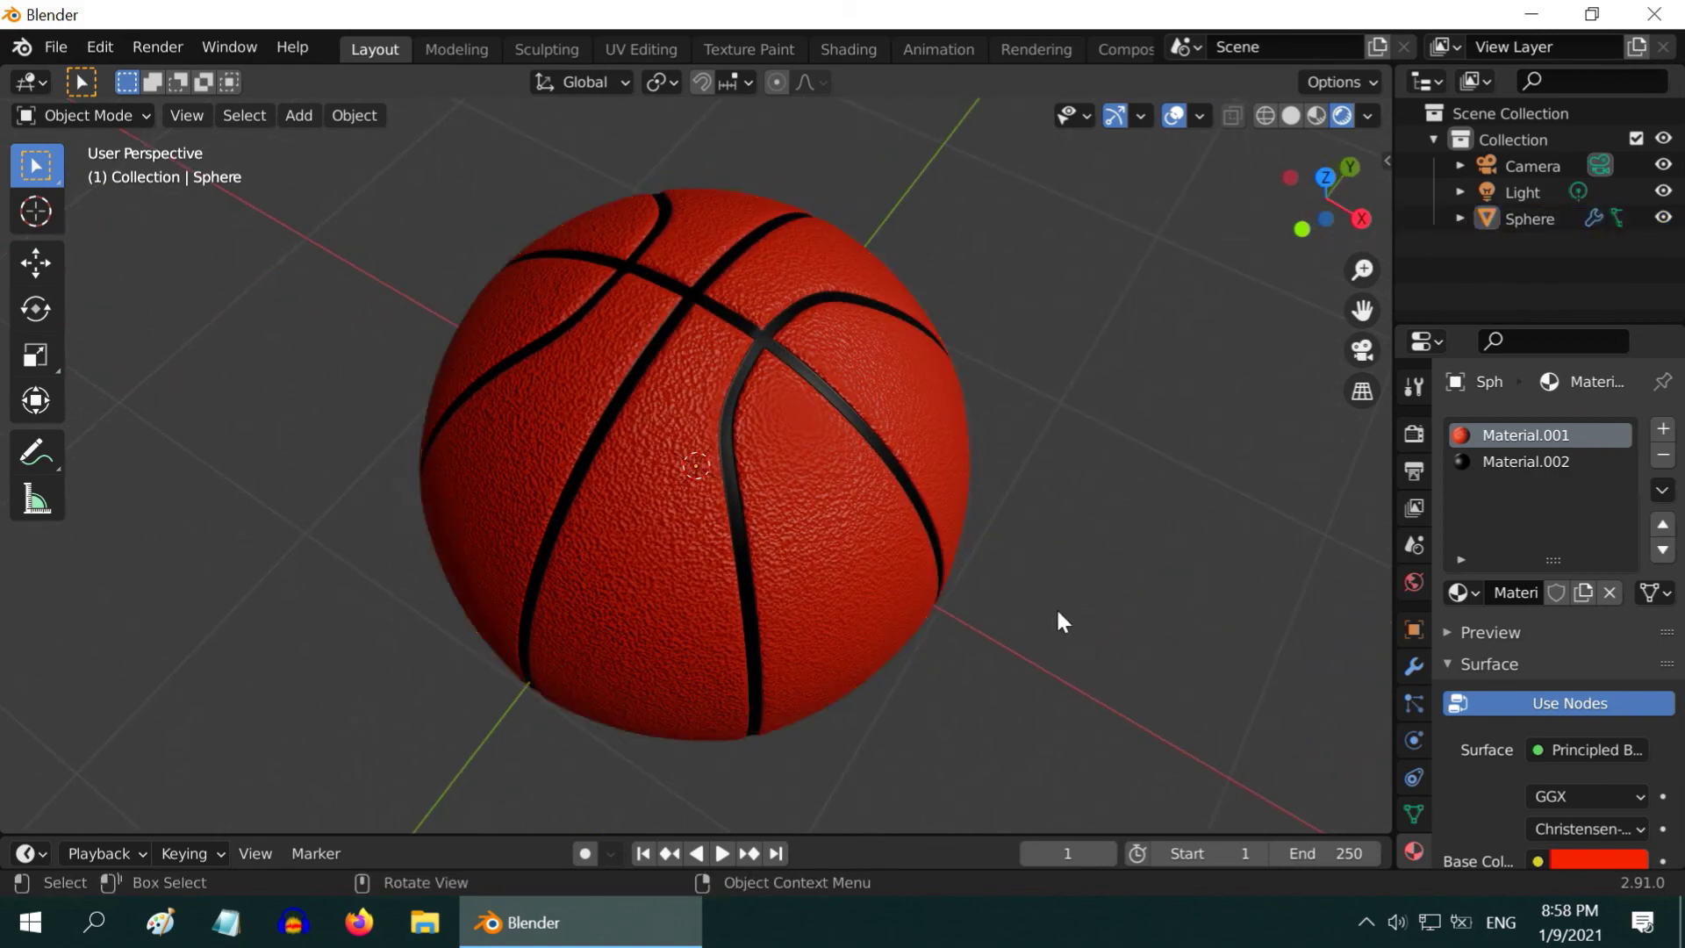